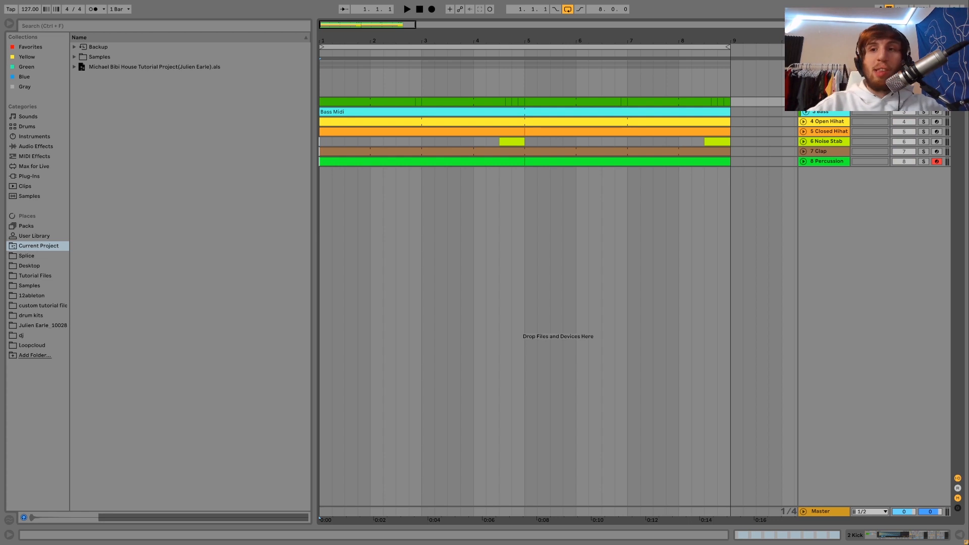
Play the loop, open the Kick track's device chain and look through its devices
{"action": "key", "text": "space"}
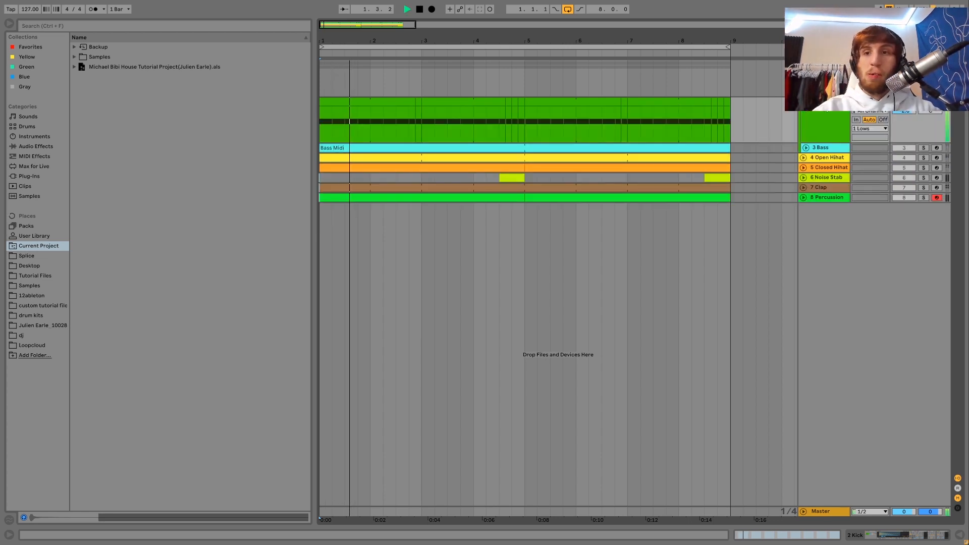
{"action": "double_click", "coordinate": [826, 105]}
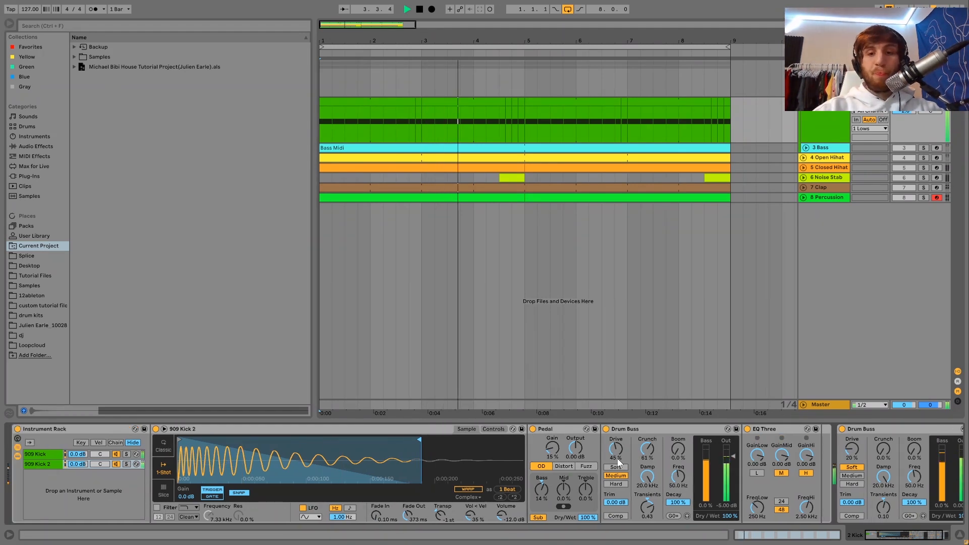
{"action": "scroll", "coordinate": [617, 459], "scroll_direction": "right", "scroll_amount": 2}
{"action": "key", "text": "space"}
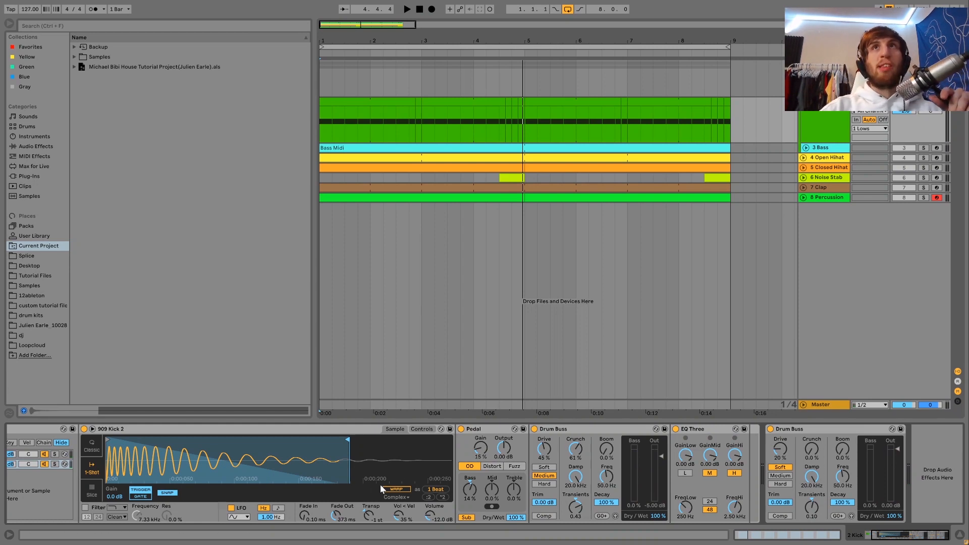
{"action": "key", "text": "space"}
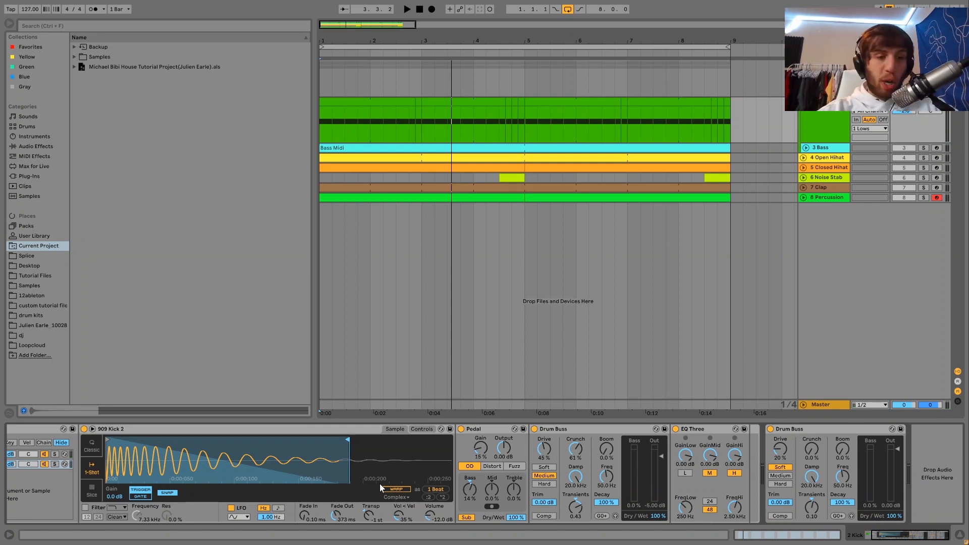
{"action": "scroll", "coordinate": [380, 484], "scroll_direction": "left", "scroll_amount": 2}
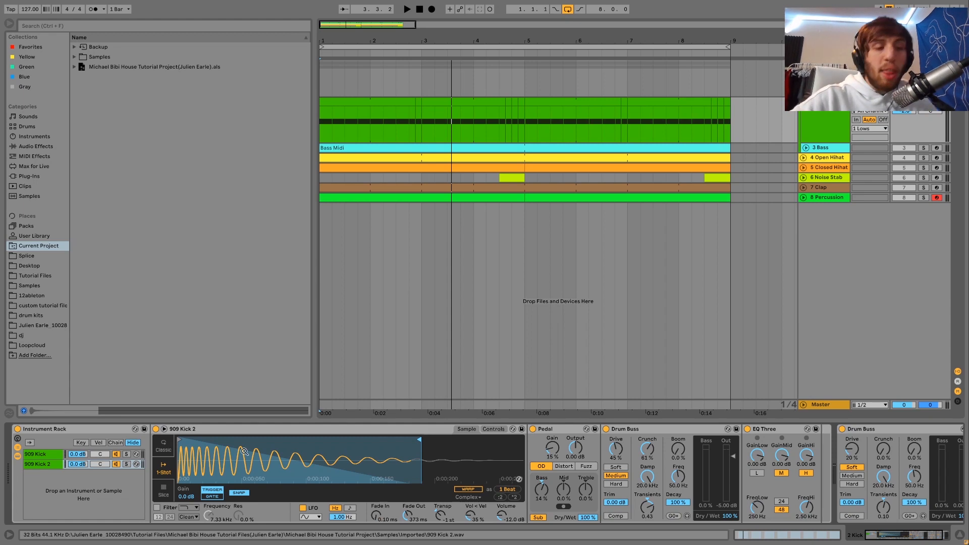
Listen to the 909 Kick and 909 Kick 2 chains soloed in turn, and clear the solo
{"action": "left_click", "coordinate": [38, 455]}
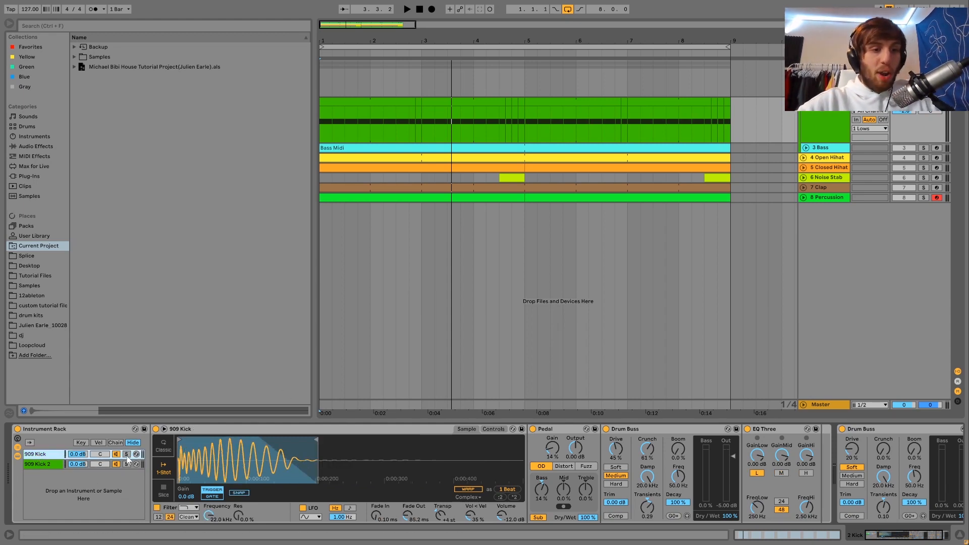
{"action": "key", "text": "space"}
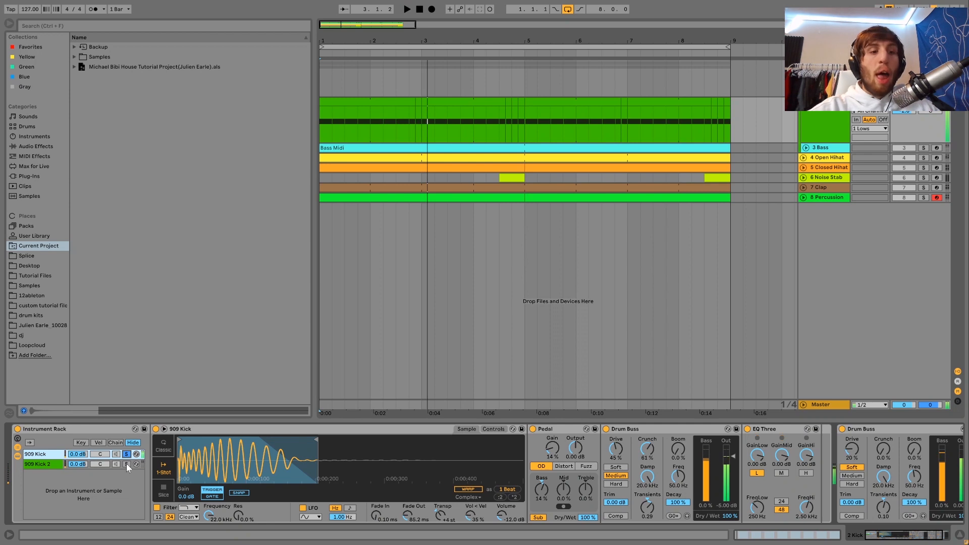
{"action": "left_click", "coordinate": [126, 463]}
{"action": "key", "text": "space"}
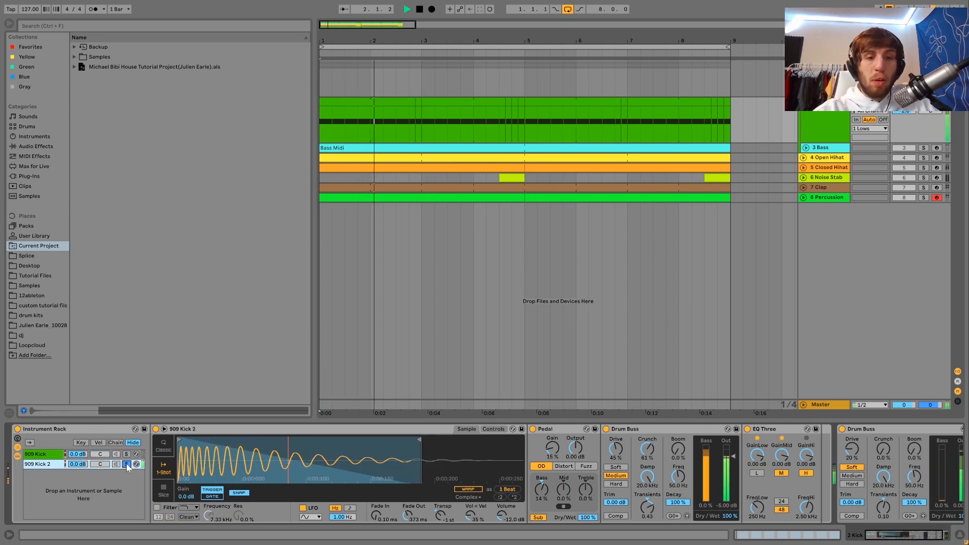
{"action": "left_click", "coordinate": [126, 464]}
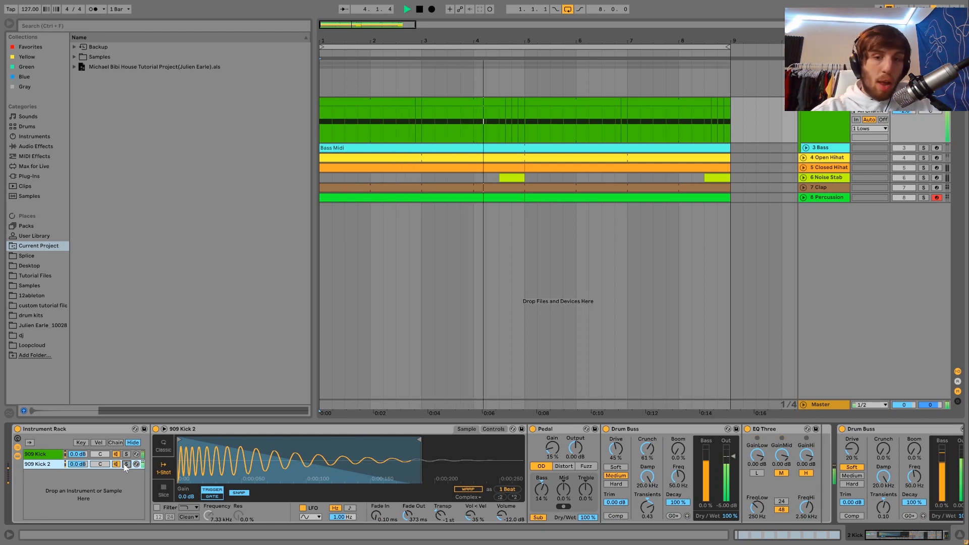
{"action": "key", "text": "space"}
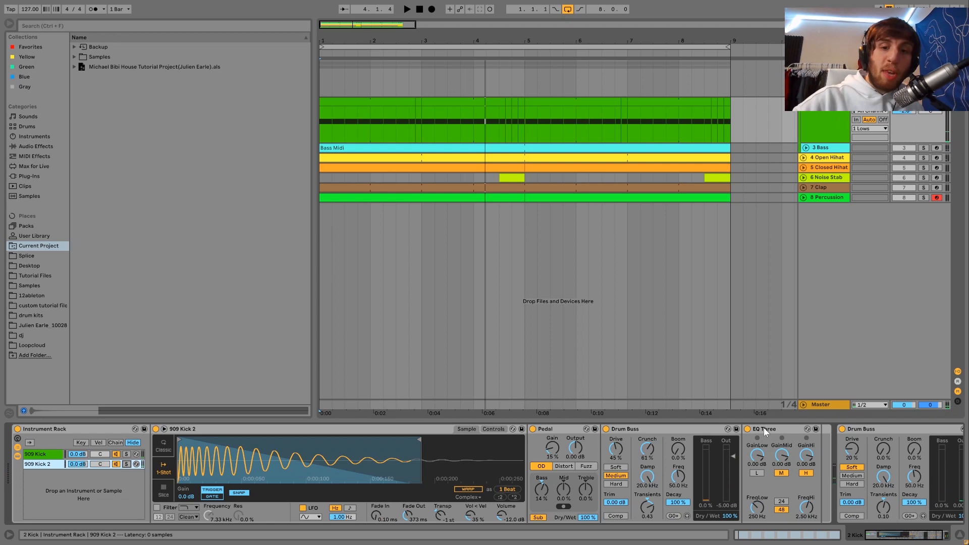
Compare the two kick layers by playing the 909 Kick chain soloed, followed by 909 Kick 2 soloed
{"action": "left_click", "coordinate": [126, 453]}
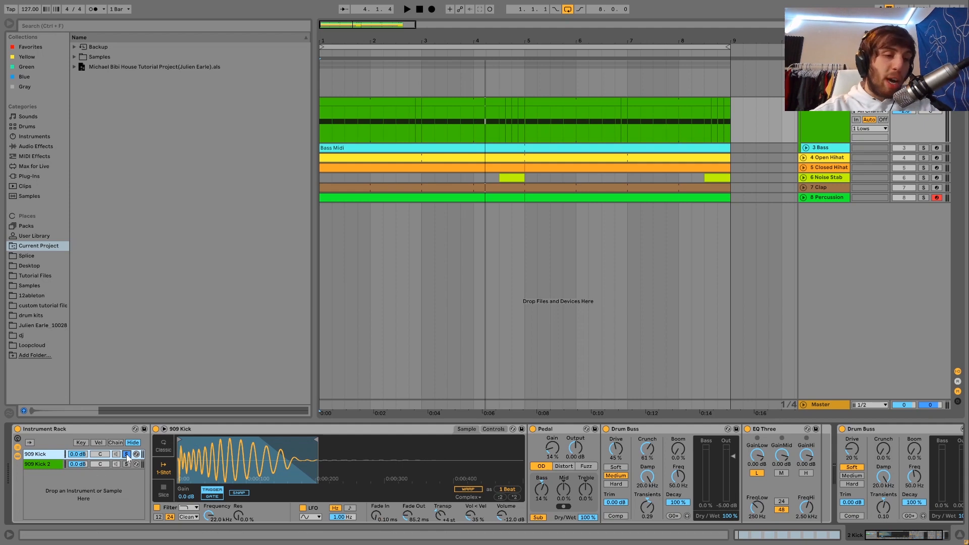
{"action": "key", "text": "space"}
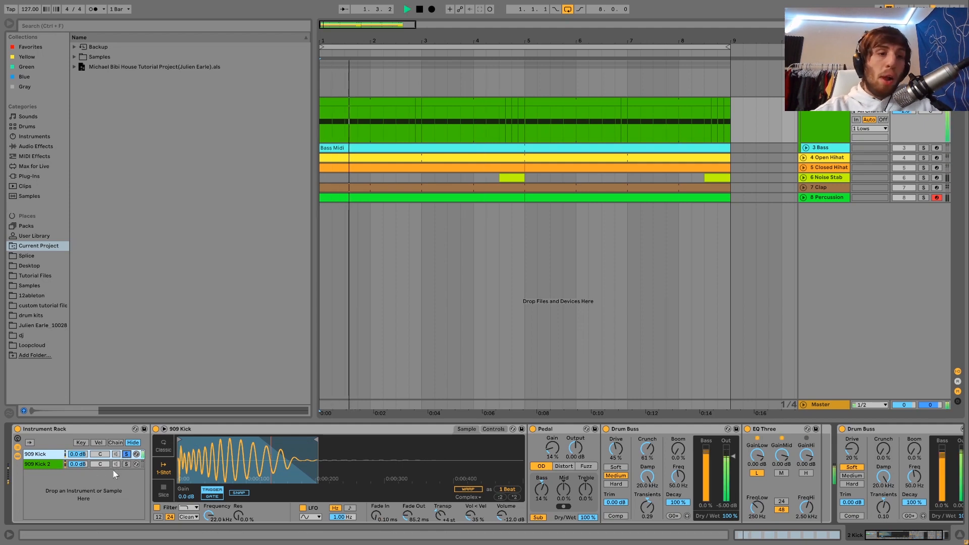
{"action": "left_click", "coordinate": [126, 464]}
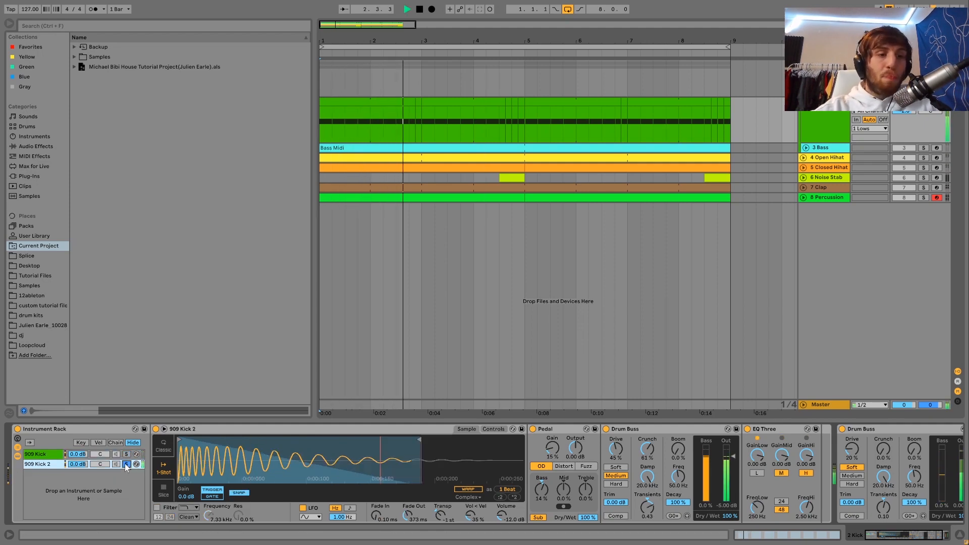
{"action": "key", "text": "space"}
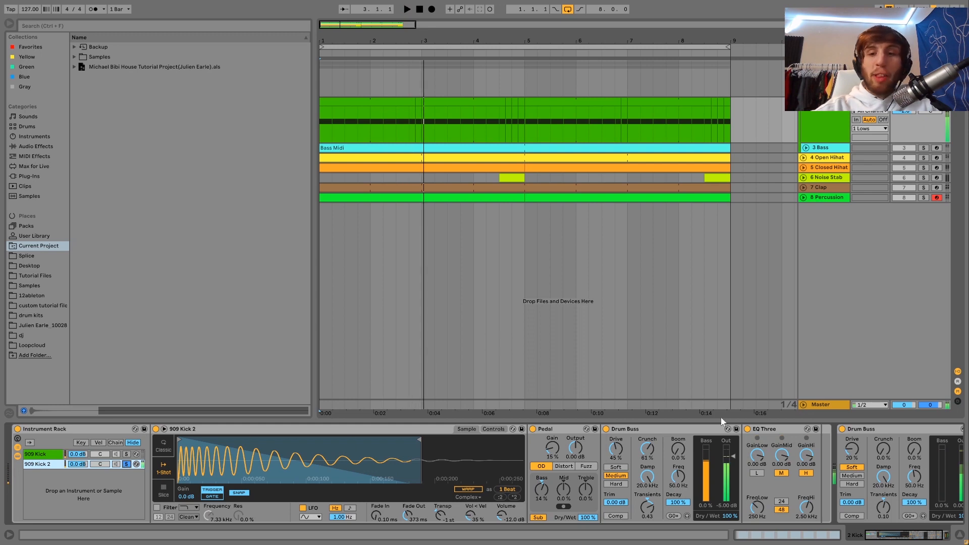
Bypass EQ Three on the soloed 909 Kick 2 chain and play the loop to hear the difference
{"action": "left_click", "coordinate": [747, 429]}
{"action": "key", "text": "space"}
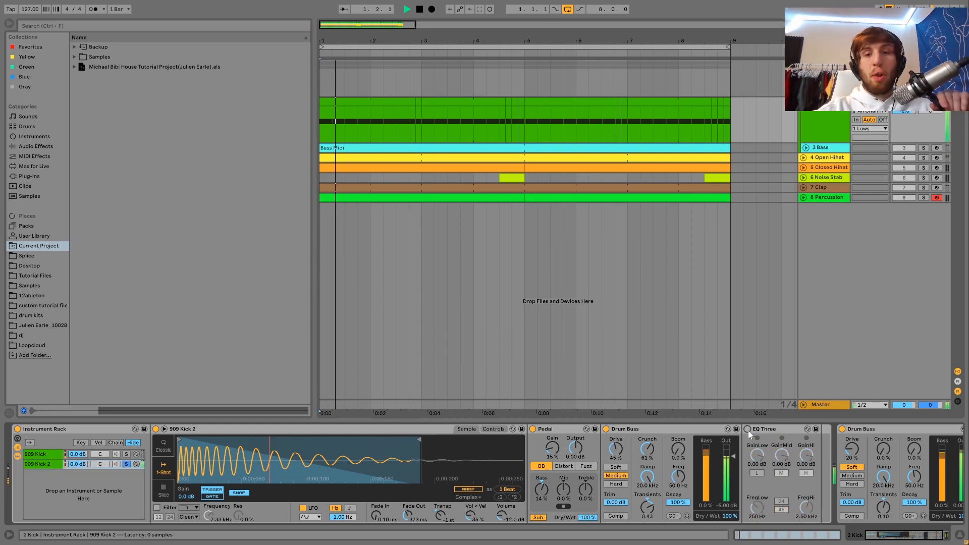
{"action": "key", "text": "space"}
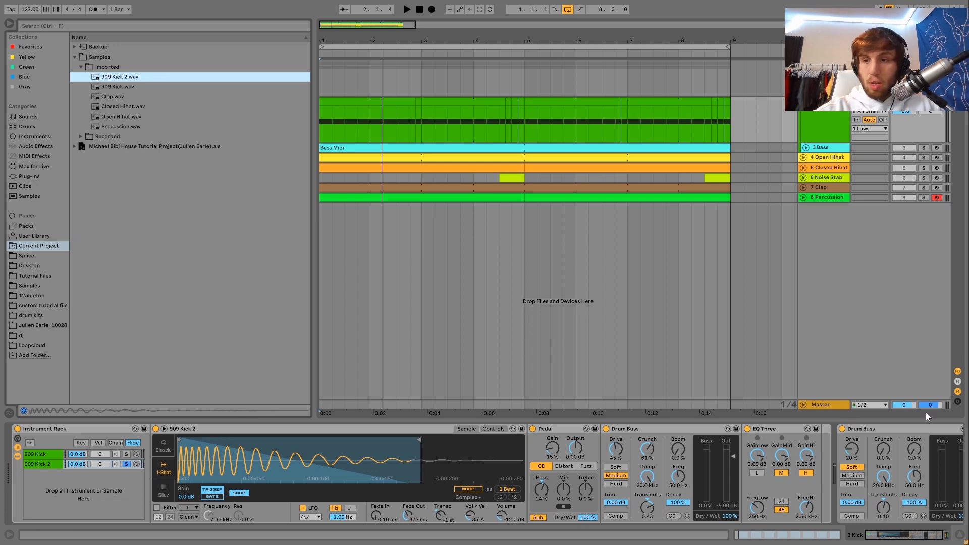
Raise the cue volume to 6.0 and preview the 909 Kick 2.wav and 909 Kick.wav samples
{"action": "left_click_drag", "start_coordinate": [934, 403], "coordinate": [933, 376]}
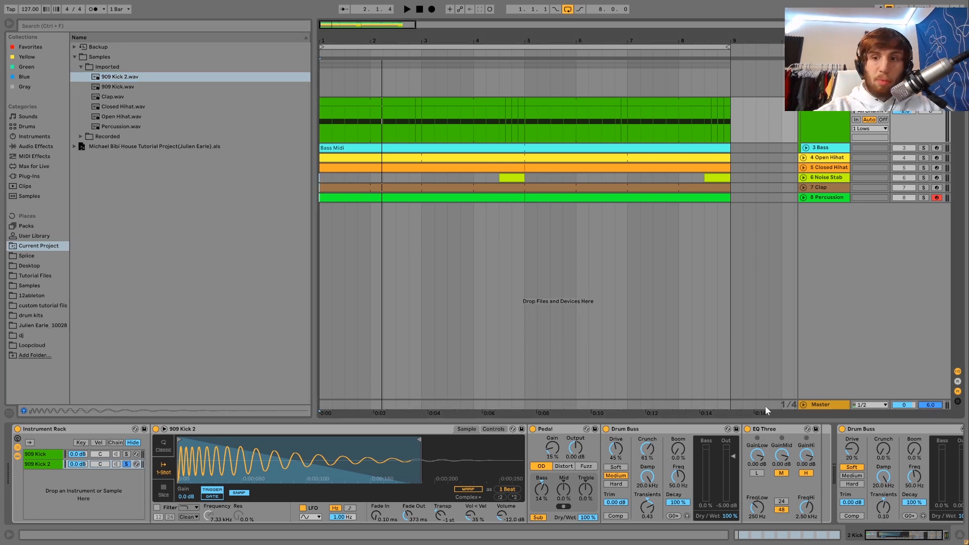
{"action": "left_click", "coordinate": [115, 79]}
{"action": "key", "text": "Down"}
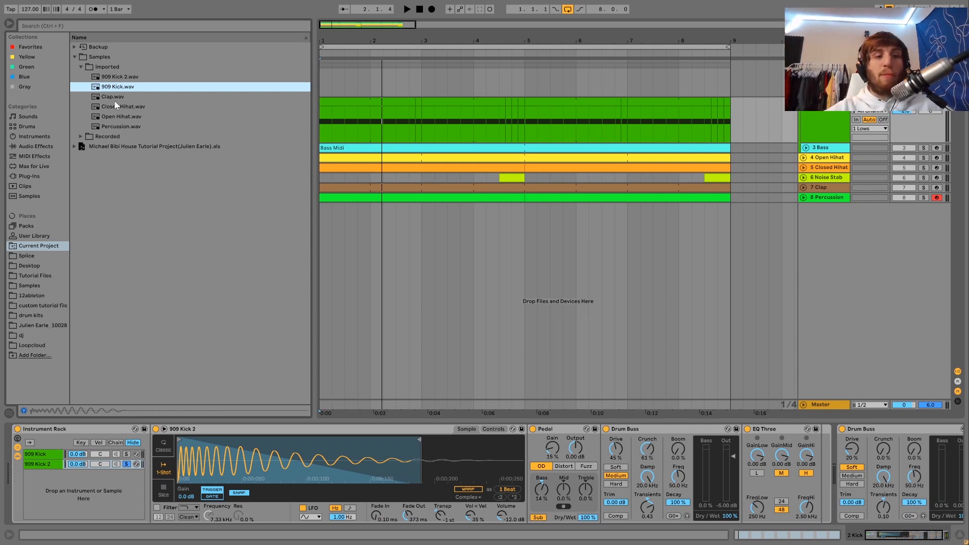
Solo the 909 Kick chain, bypass its EQ Three and play the loop
{"action": "left_click", "coordinate": [126, 454]}
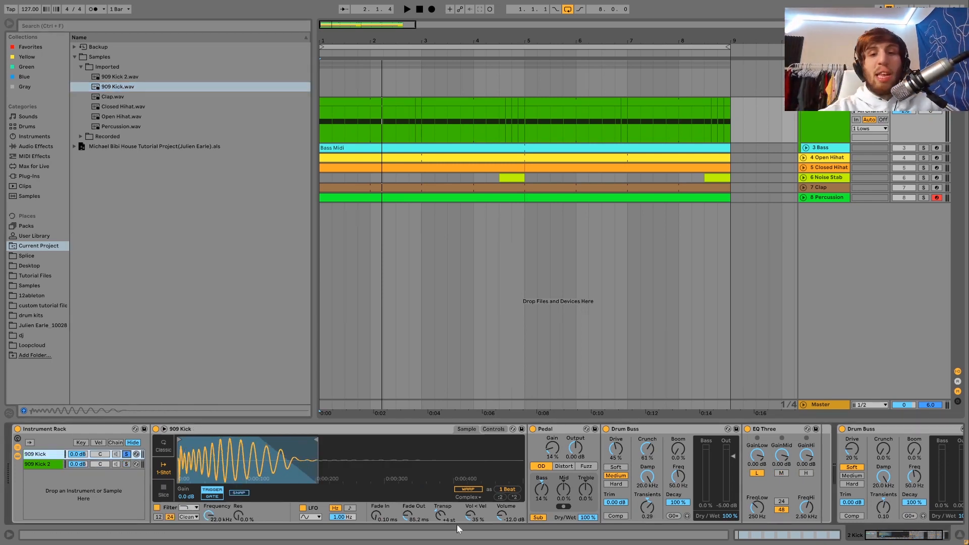
{"action": "left_click", "coordinate": [748, 429]}
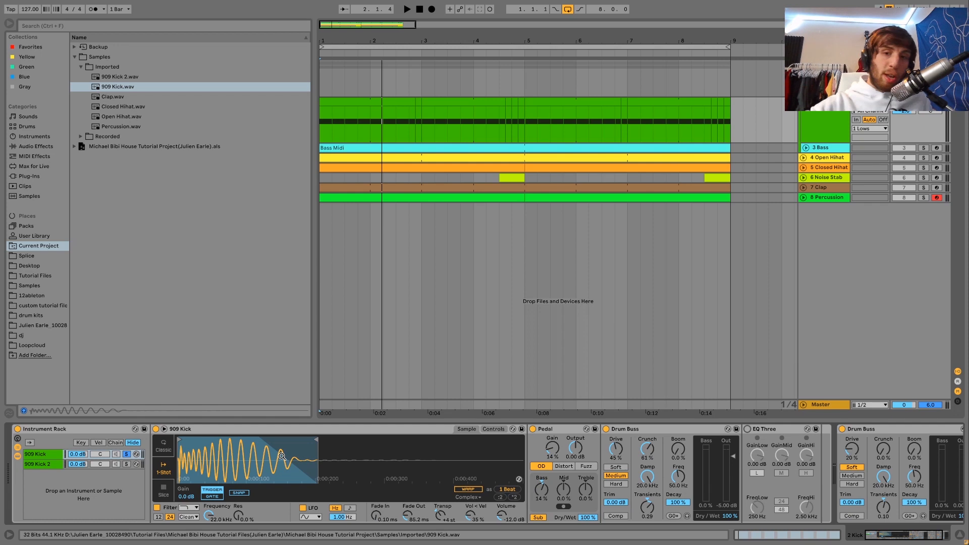
{"action": "key", "text": "space"}
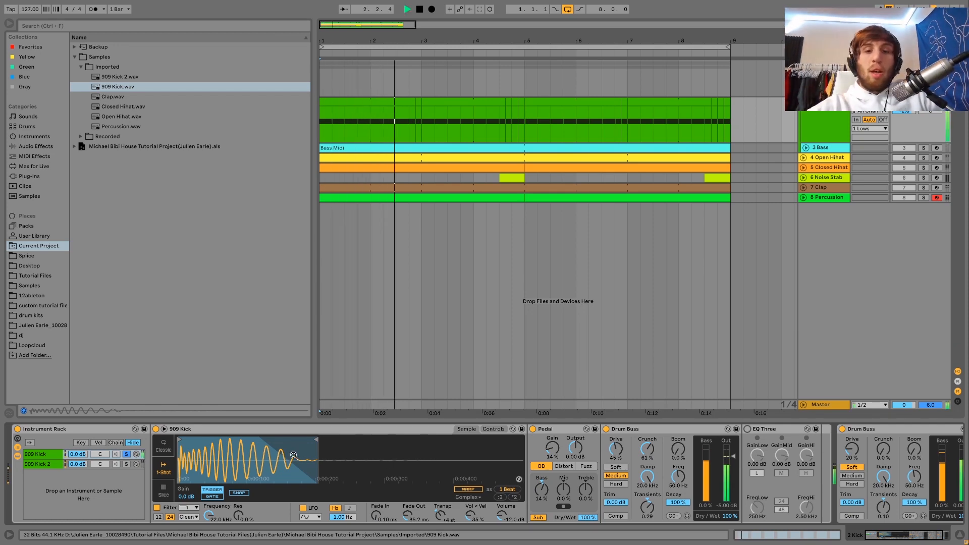
{"action": "key", "text": "space"}
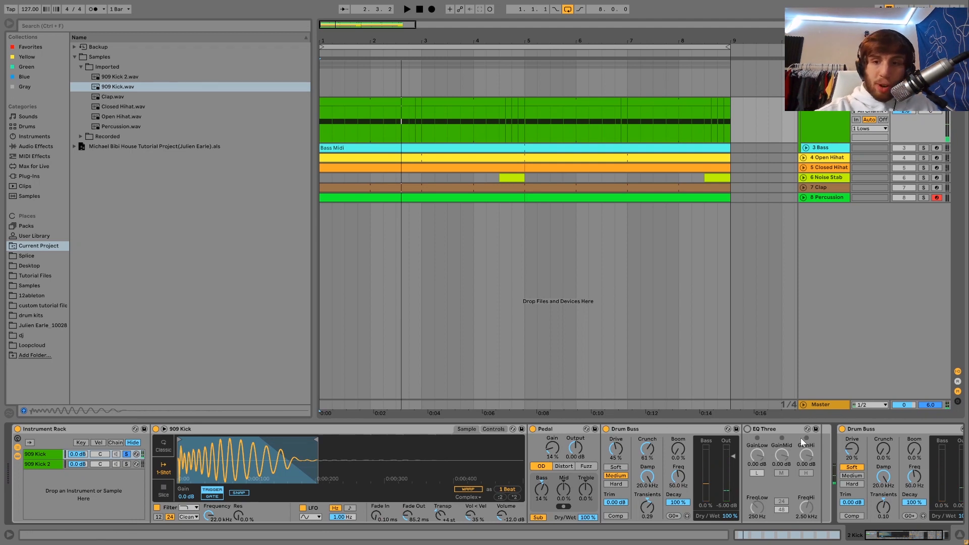
Bypass both Drum Buss devices and the Pedal, and play the 909 Kick without effects
{"action": "left_click", "coordinate": [841, 429]}
{"action": "left_click", "coordinate": [606, 429]}
{"action": "left_click", "coordinate": [533, 429]}
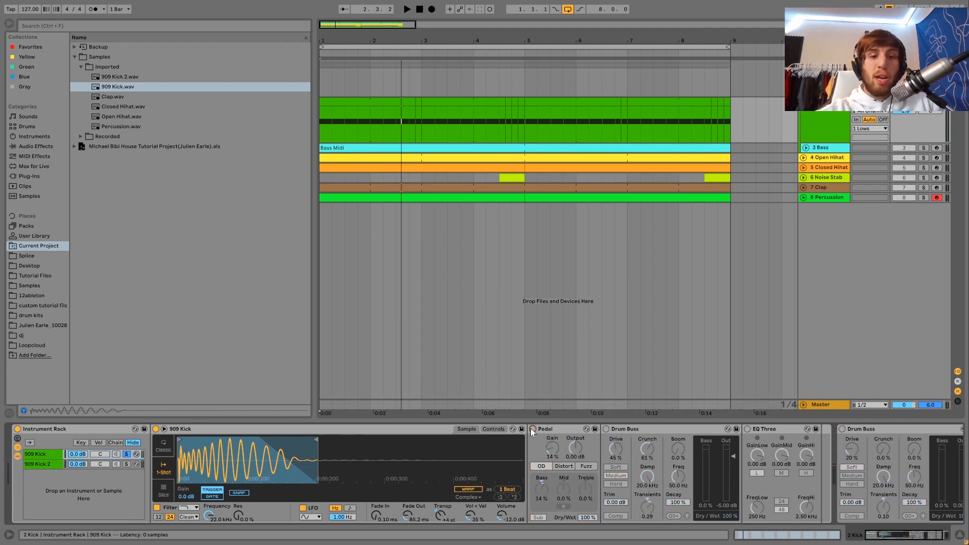
{"action": "key", "text": "space"}
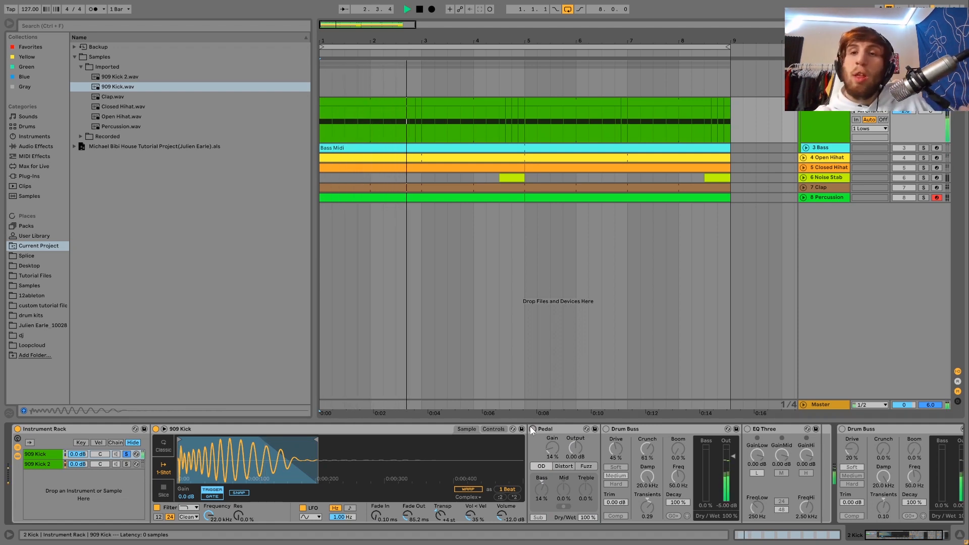
Compare the 909 Kick with the Pedal switched on and off during playback, leaving the Pedal on
{"action": "left_click", "coordinate": [532, 429]}
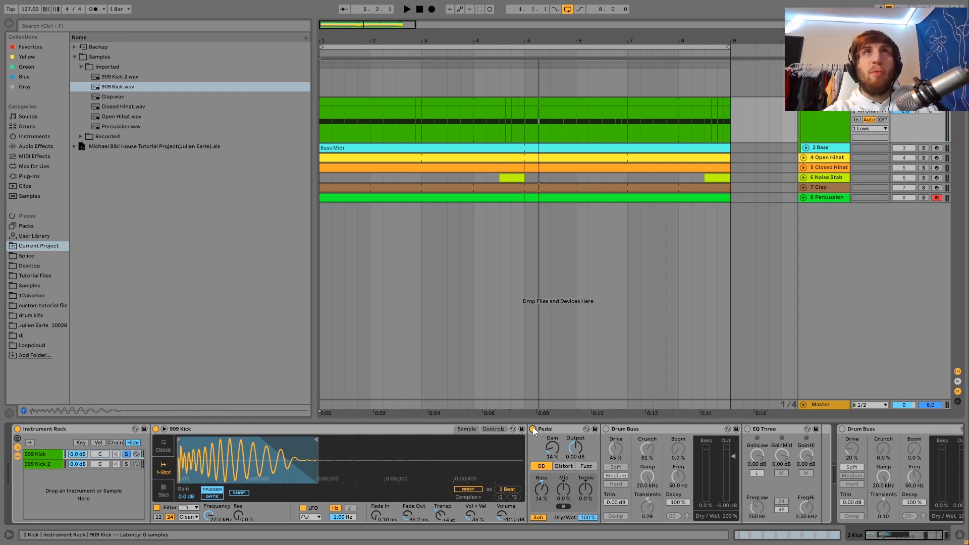
{"action": "key", "text": "space"}
{"action": "left_click", "coordinate": [532, 429]}
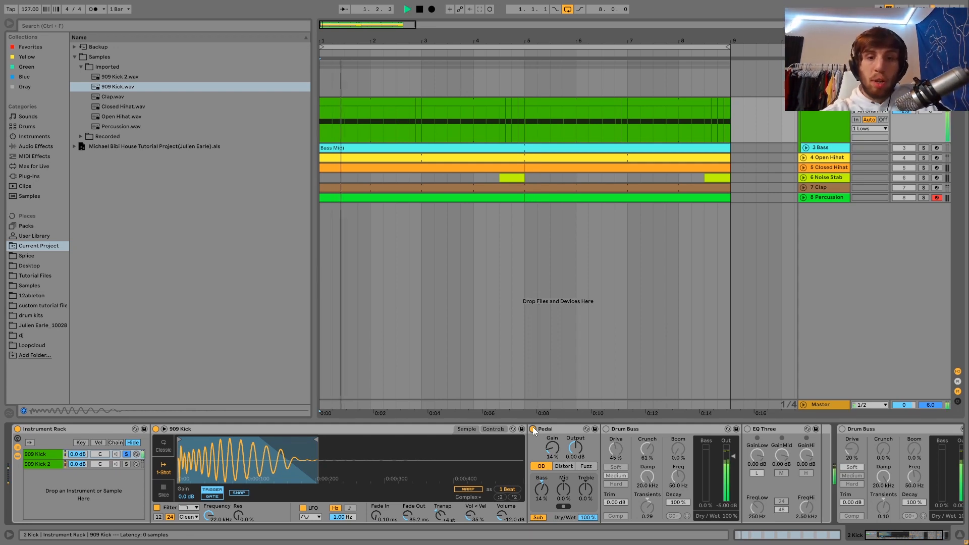
{"action": "left_click", "coordinate": [533, 429]}
{"action": "key", "text": "space"}
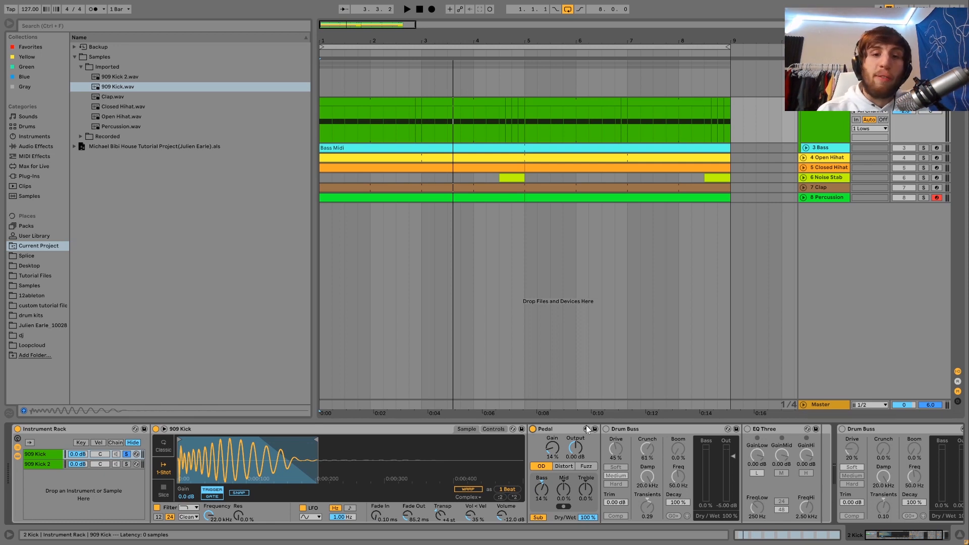
{"action": "key", "text": "space"}
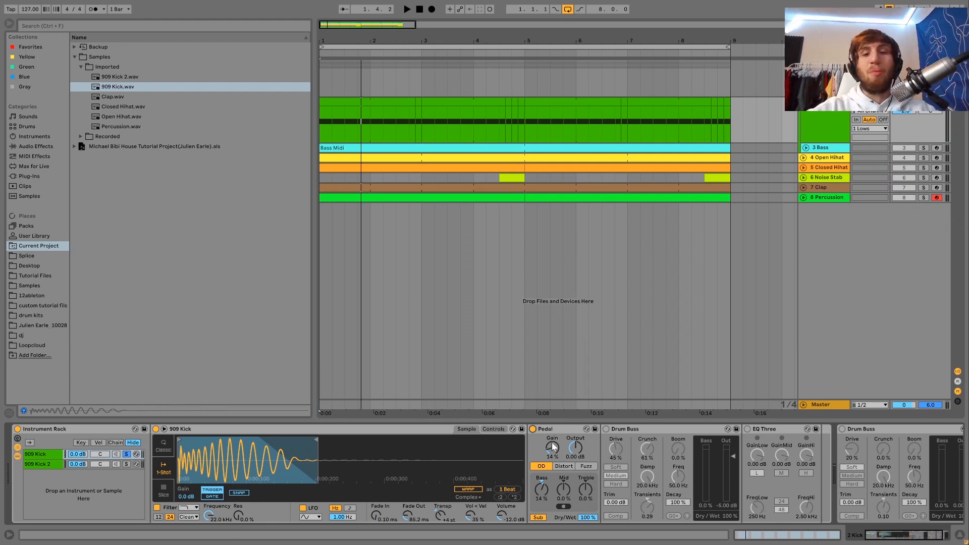
Re-enable the Drum Buss directly after the Pedal and listen to the 909 Kick
{"action": "left_click", "coordinate": [607, 429]}
{"action": "key", "text": "space"}
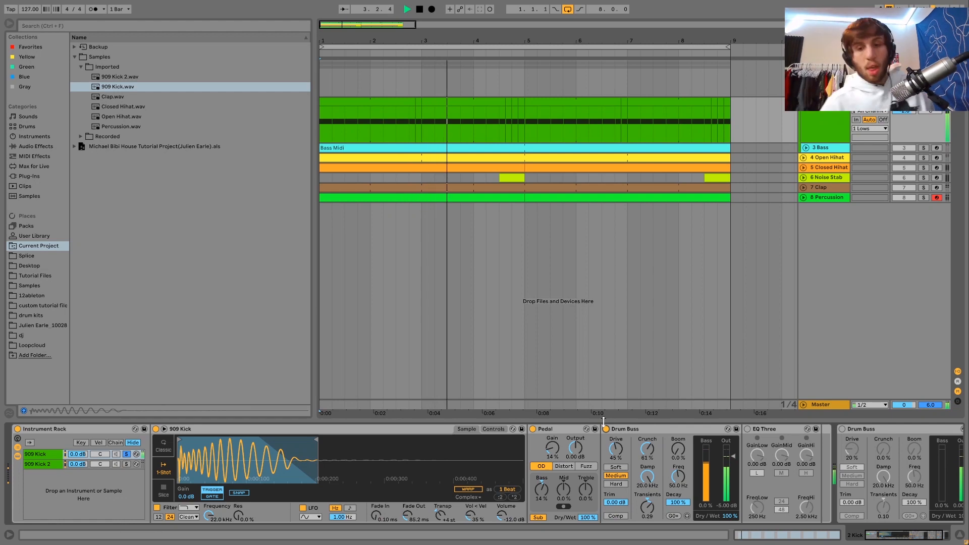
{"action": "key", "text": "space"}
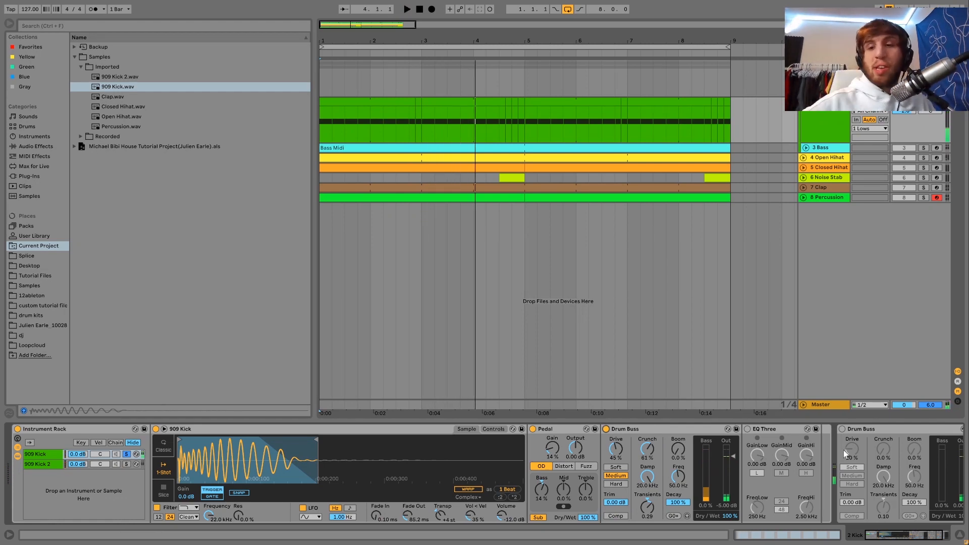
Re-enable the last Drum Buss after the rack and play the 909 Kick again
{"action": "left_click", "coordinate": [843, 429]}
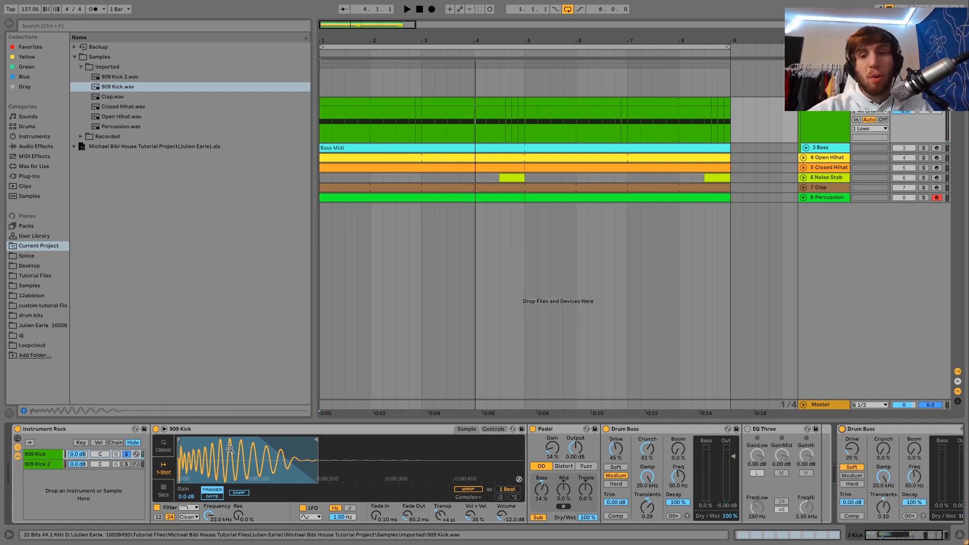
{"action": "key", "text": "space"}
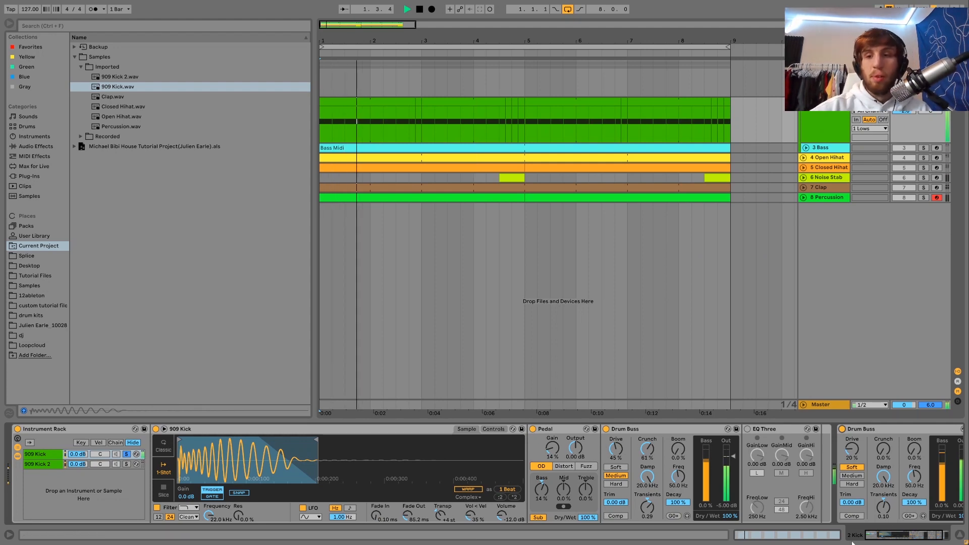
{"action": "key", "text": "space"}
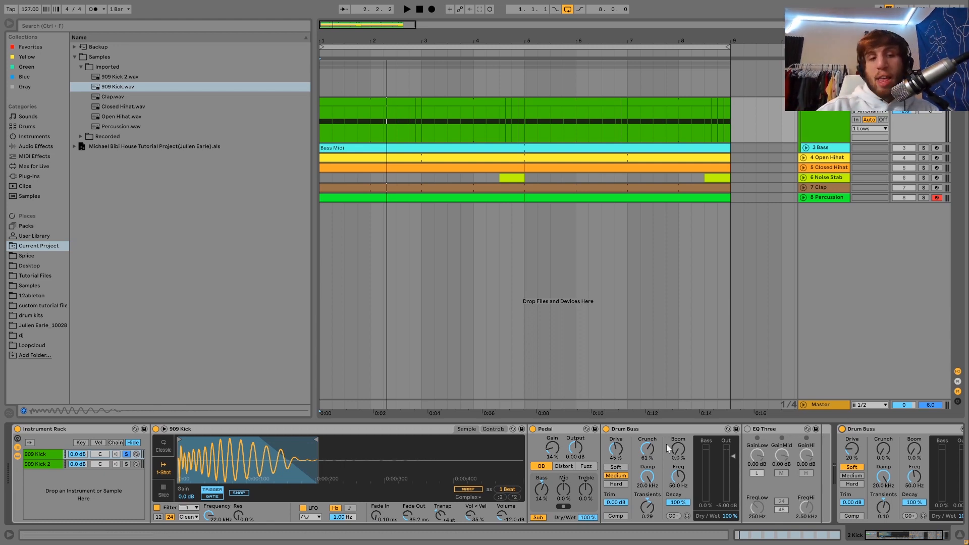
Re-enable EQ Three on the 909 Kick chain, play the loop and switch the solo to 909 Kick 2
{"action": "left_click", "coordinate": [748, 429]}
{"action": "key", "text": "space"}
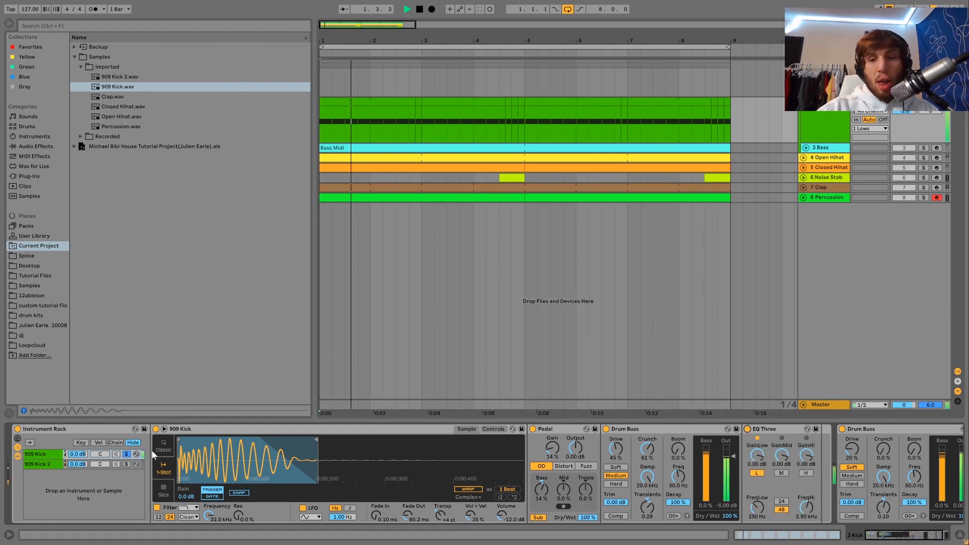
{"action": "left_click", "coordinate": [126, 464]}
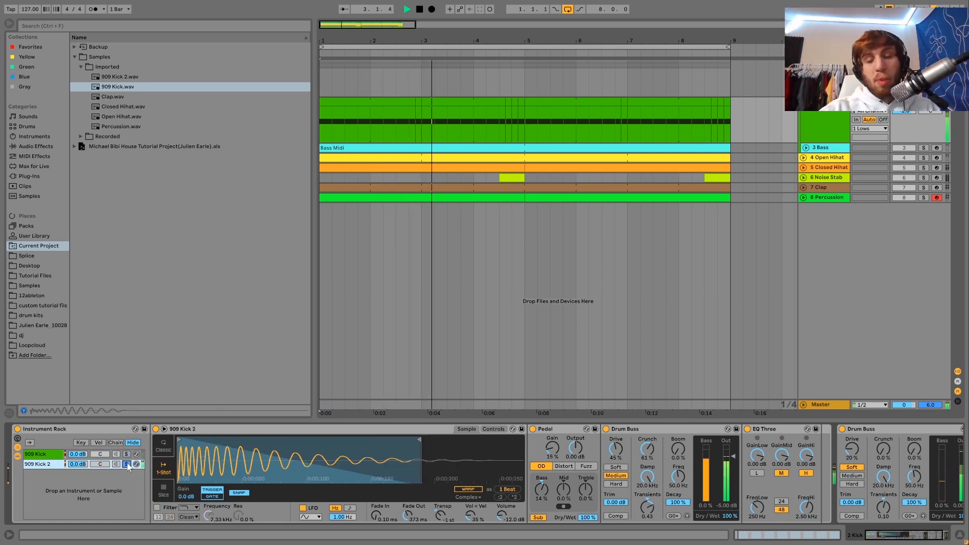
Select EQ Three on the 909 Kick 2 chain and listen to the soloed kick layer from the start of the loop
{"action": "key", "text": "space"}
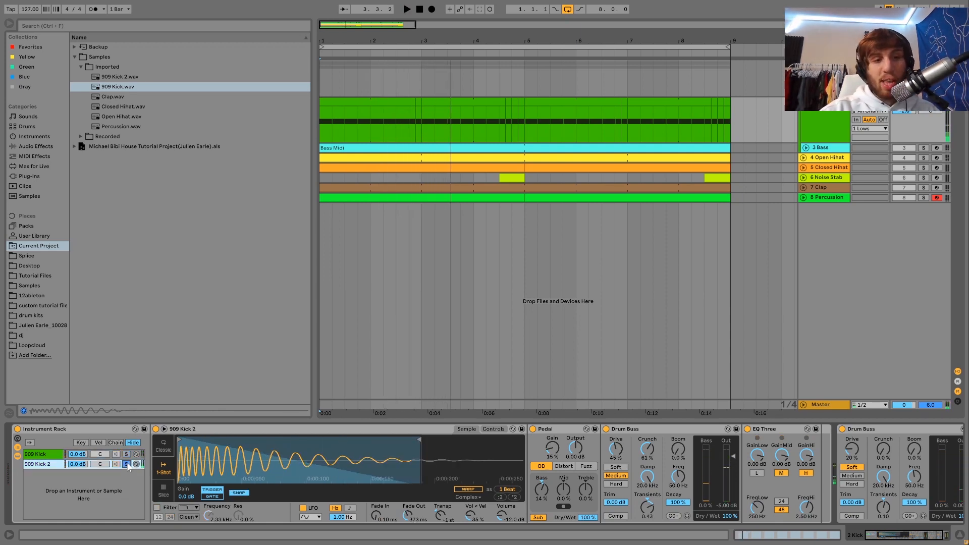
{"action": "left_click", "coordinate": [752, 430]}
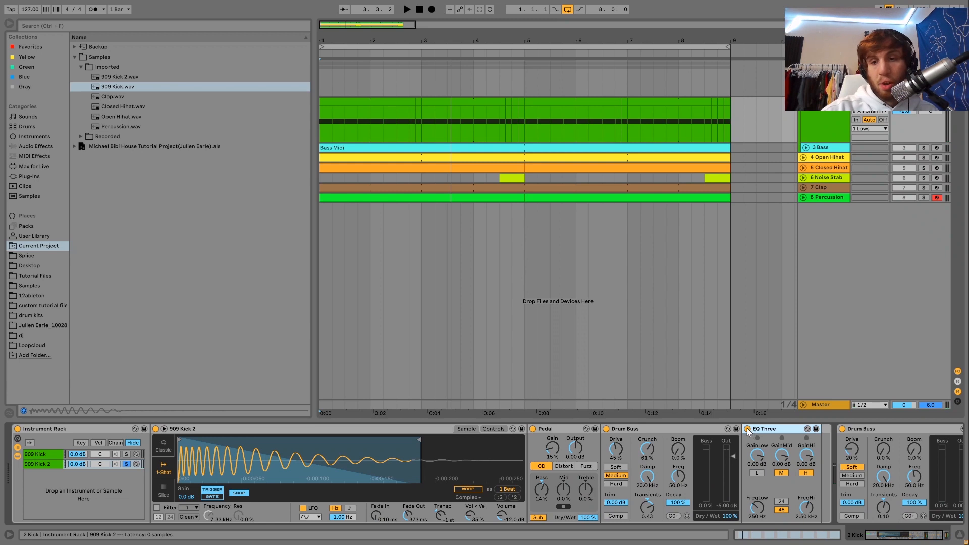
{"action": "key", "text": "space"}
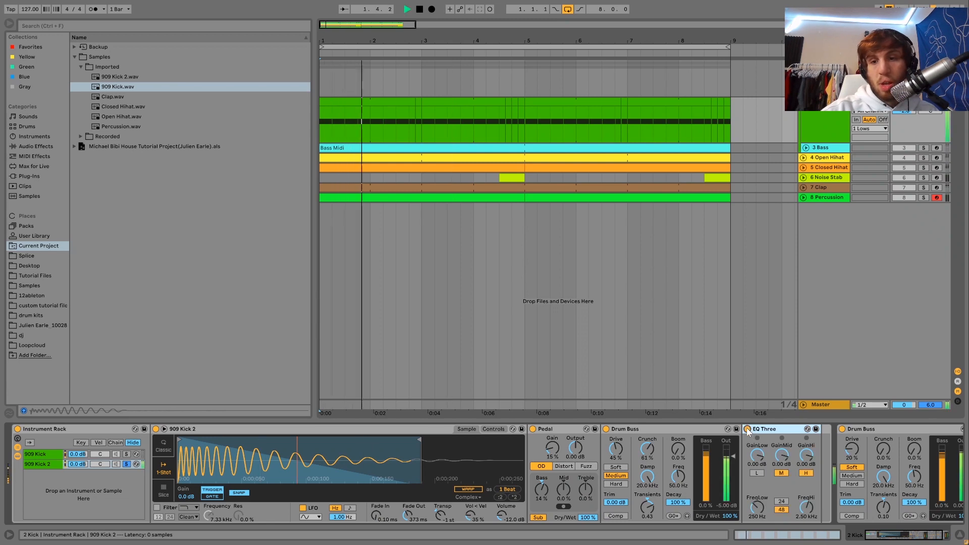
{"action": "key", "text": "space"}
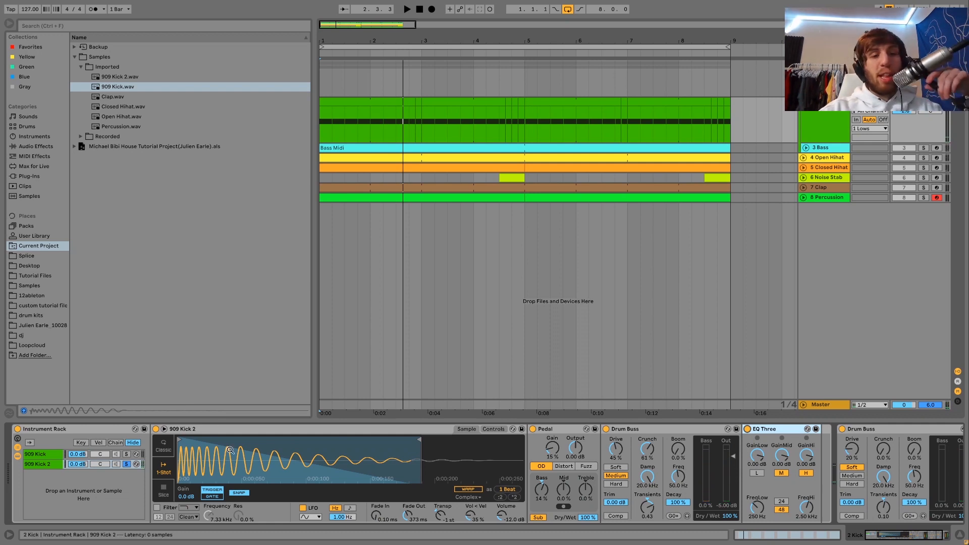
Unsolo 909 Kick 2 and compare the device settings of the 909 Kick and 909 Kick 2 chains
{"action": "left_click", "coordinate": [126, 465]}
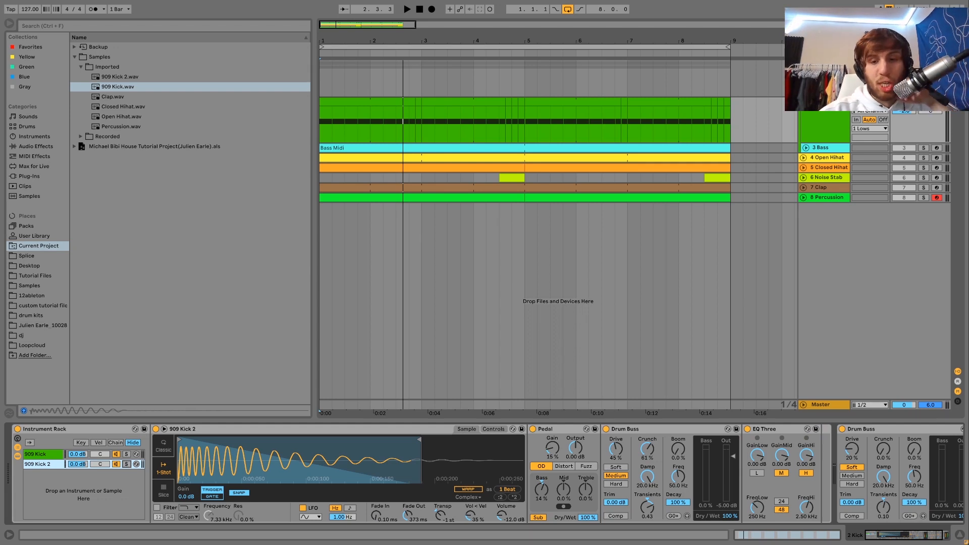
{"action": "left_click", "coordinate": [35, 455]}
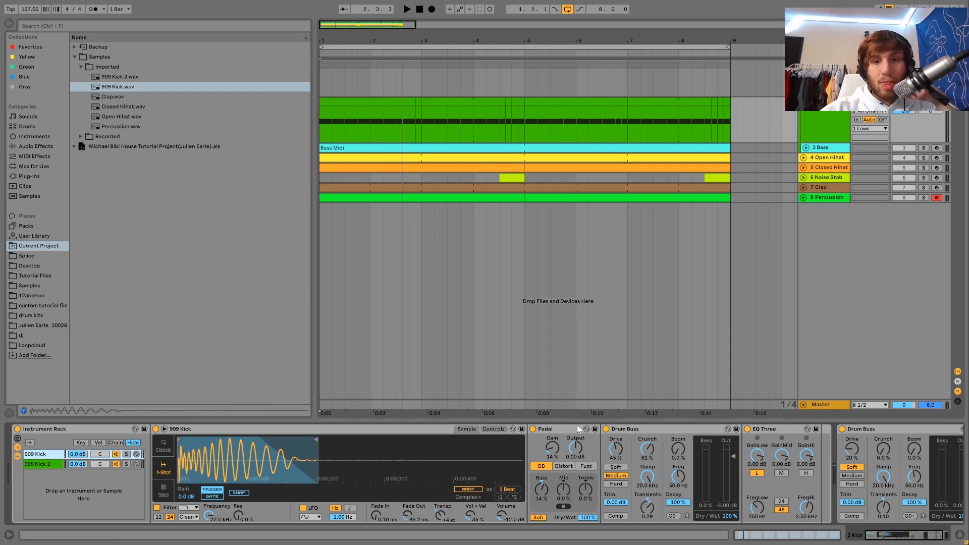
{"action": "left_click", "coordinate": [45, 470]}
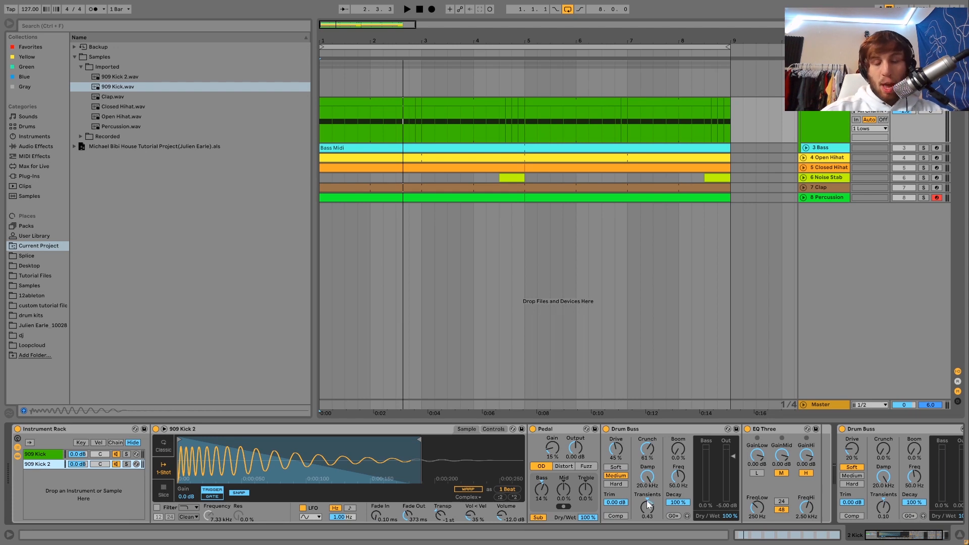
{"action": "left_click", "coordinate": [34, 455]}
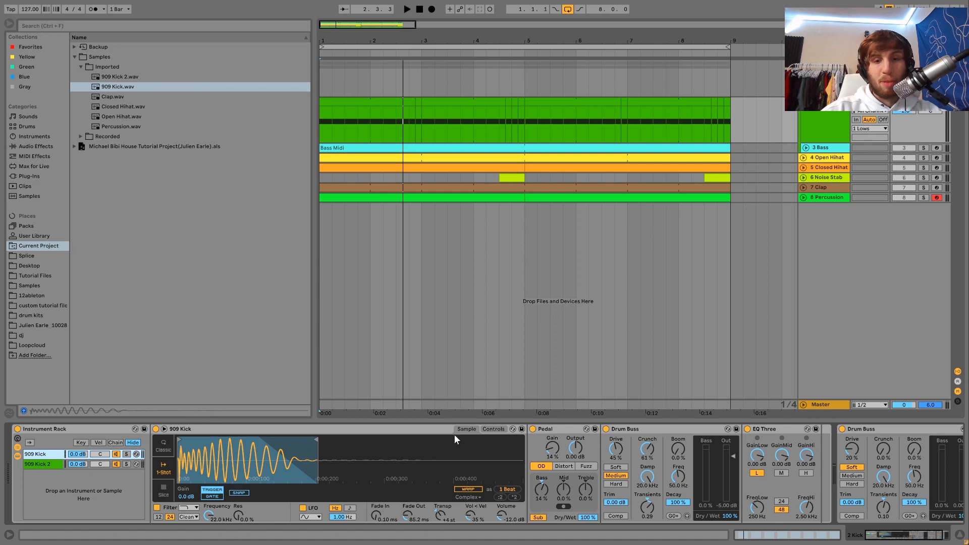
{"action": "left_click", "coordinate": [44, 464]}
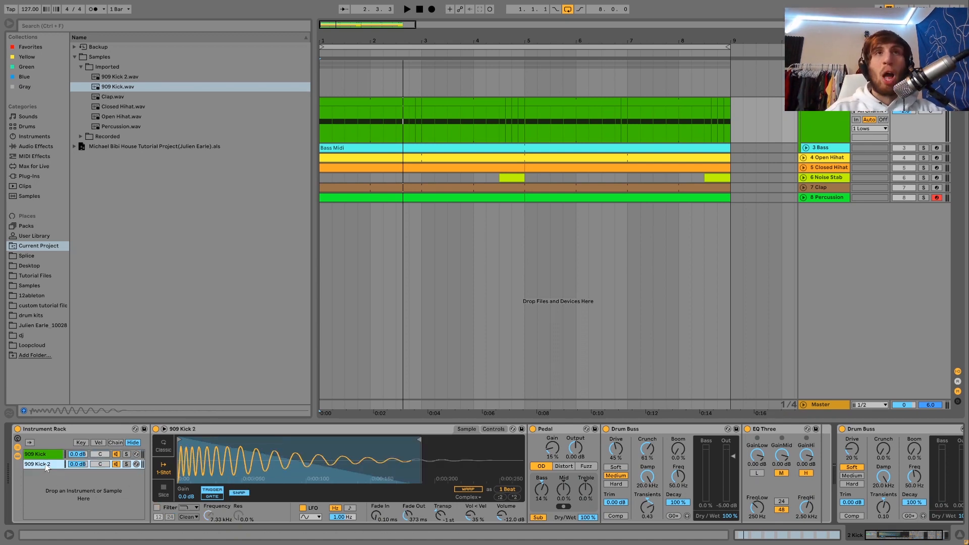
Play both kick layers together and review the device chain through to the final Drum Buss
{"action": "key", "text": "space"}
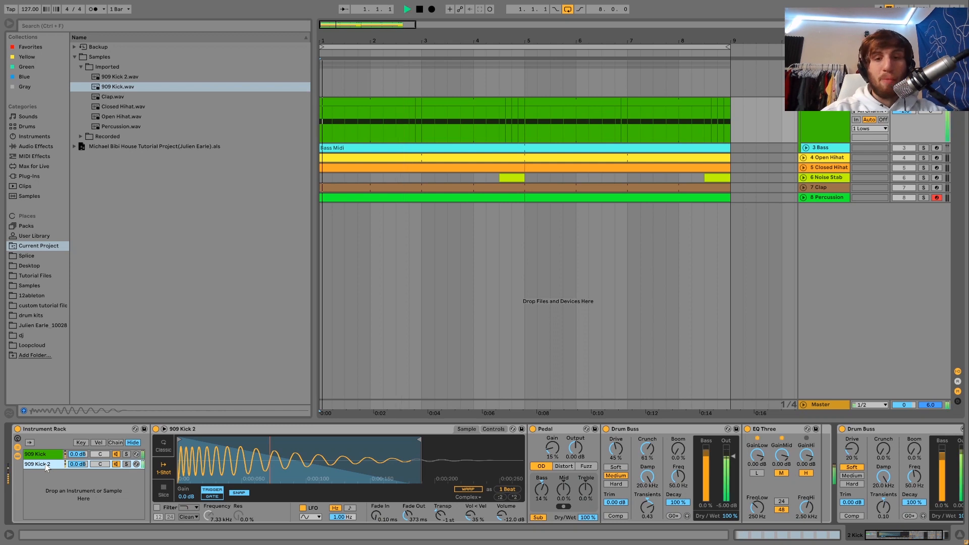
{"action": "scroll", "coordinate": [750, 445], "scroll_direction": "right", "scroll_amount": 2}
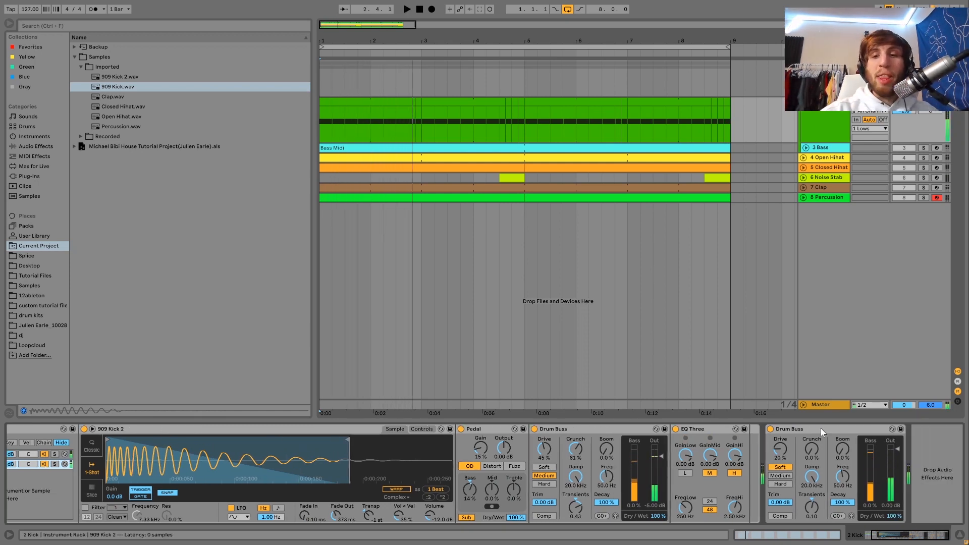
{"action": "scroll", "coordinate": [756, 435], "scroll_direction": "left", "scroll_amount": 2}
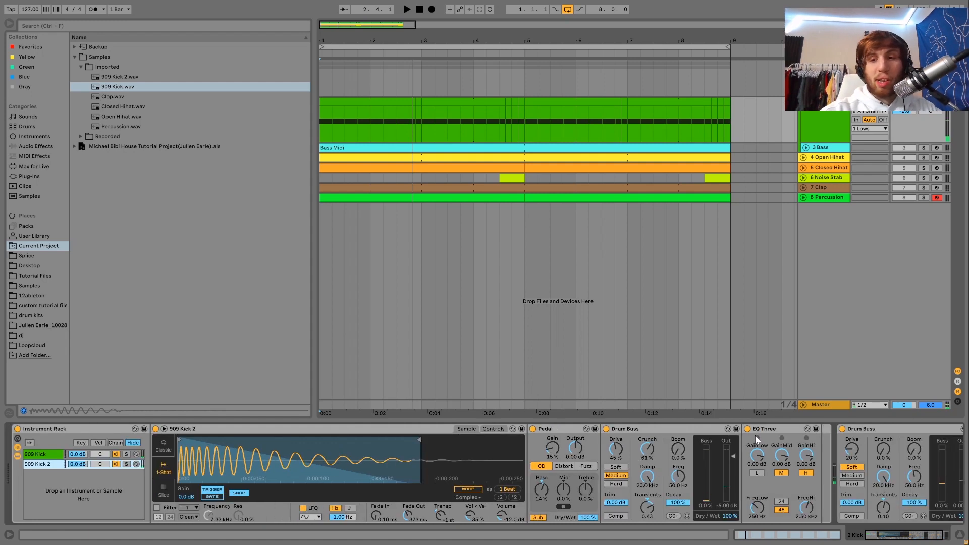
Collapse the Instrument Rack's chain devices and compare the layered kick with the final Drum Buss off and on, leaving it on
{"action": "left_click", "coordinate": [17, 455]}
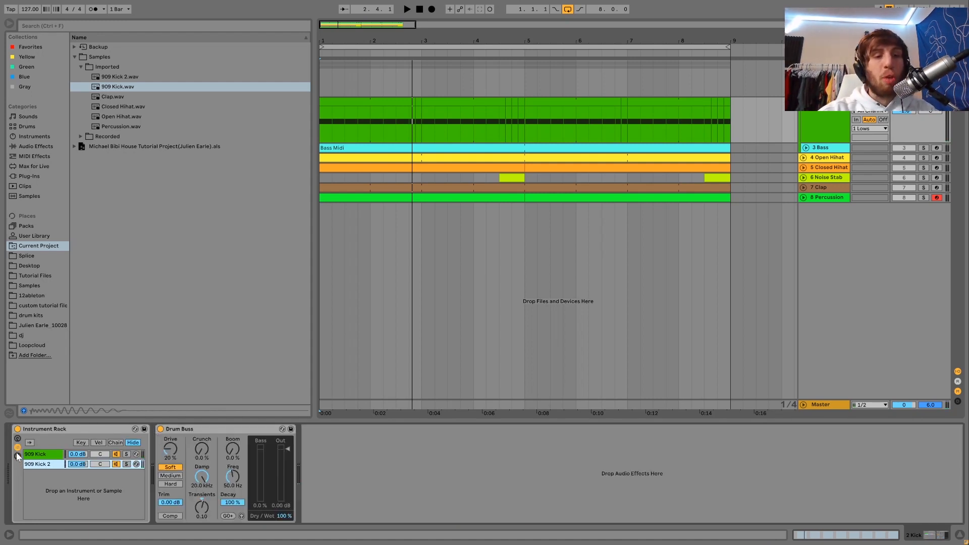
{"action": "left_click", "coordinate": [160, 429]}
{"action": "key", "text": "space"}
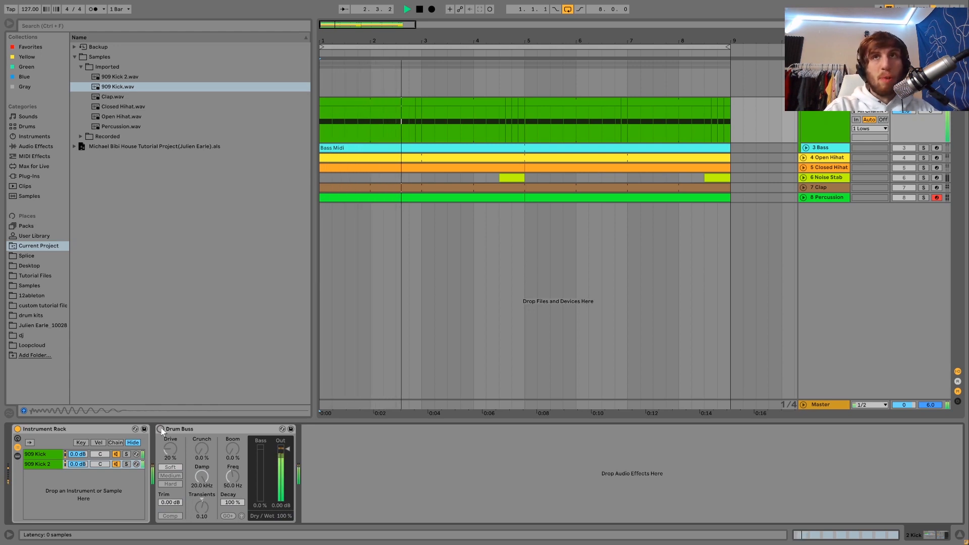
{"action": "left_click", "coordinate": [160, 429]}
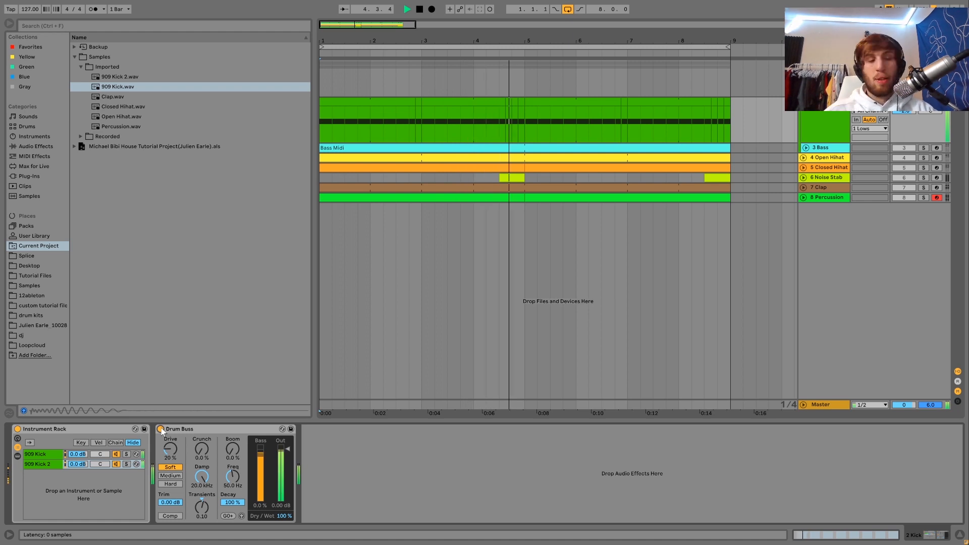
{"action": "key", "text": "space"}
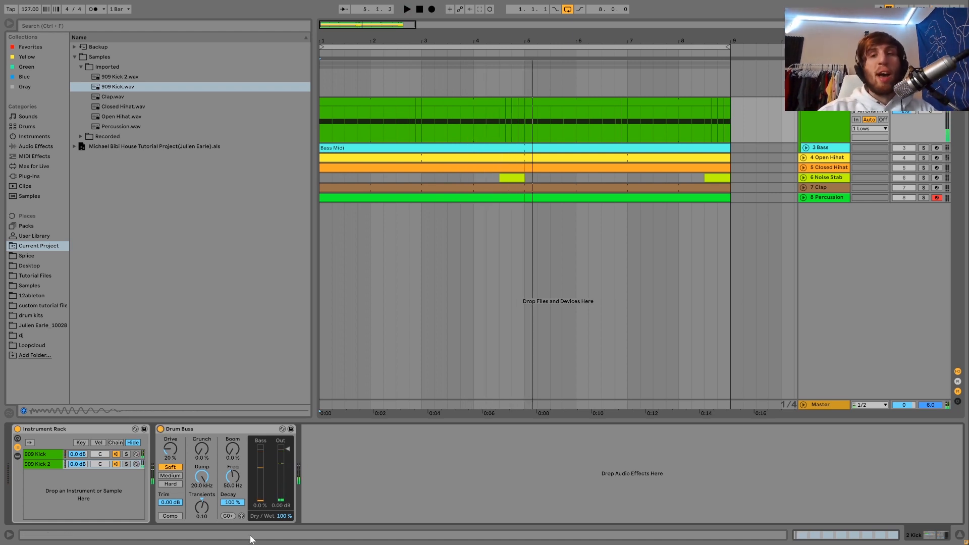
Play the layered kick again with the final Drum Buss enabled
{"action": "key", "text": "space"}
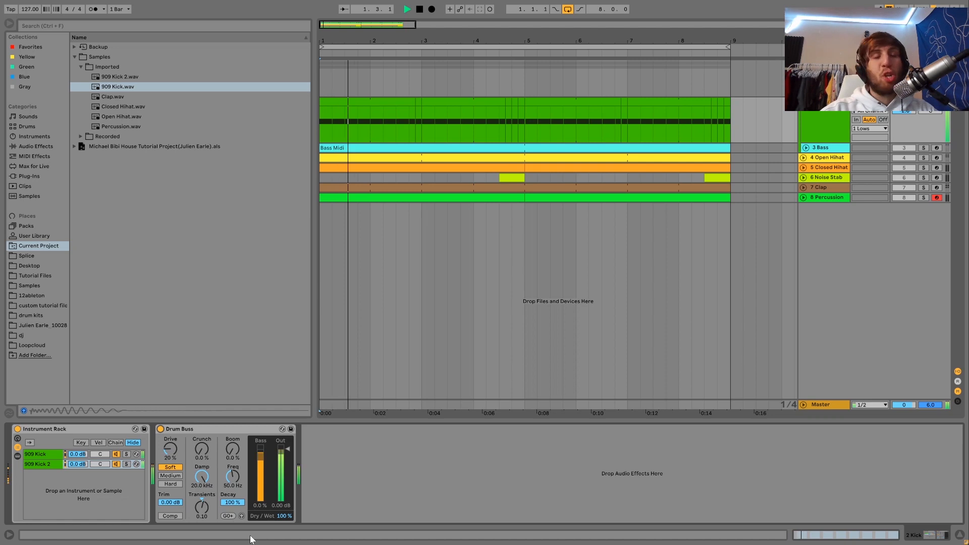
{"action": "key", "text": "space"}
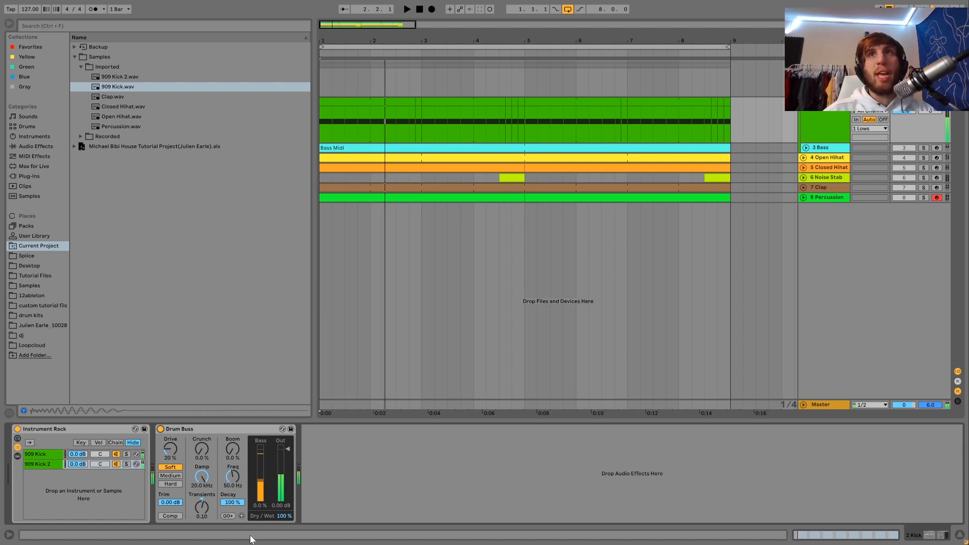
{"action": "key", "text": "space"}
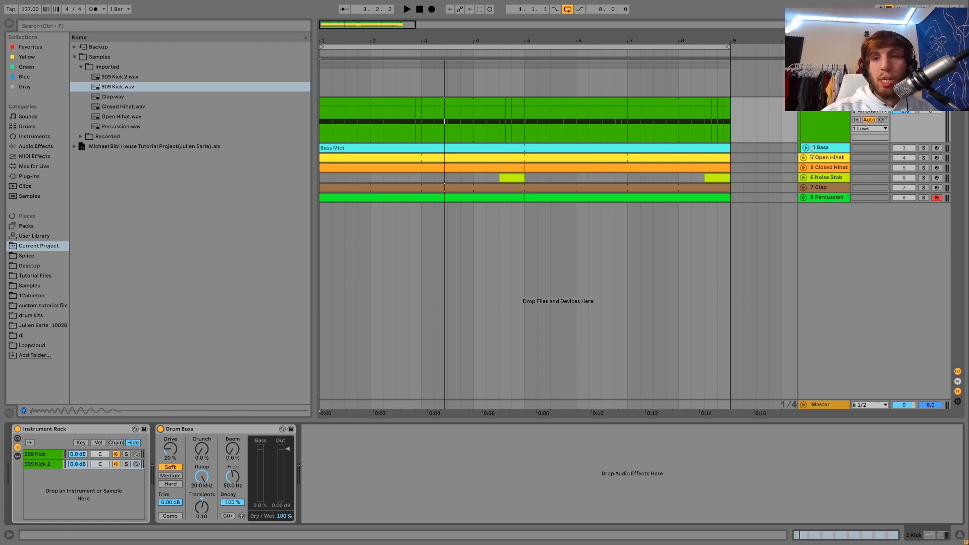
Unfold and solo the Bass track, and play the bassline
{"action": "left_click", "coordinate": [815, 148]}
{"action": "left_click", "coordinate": [818, 129]}
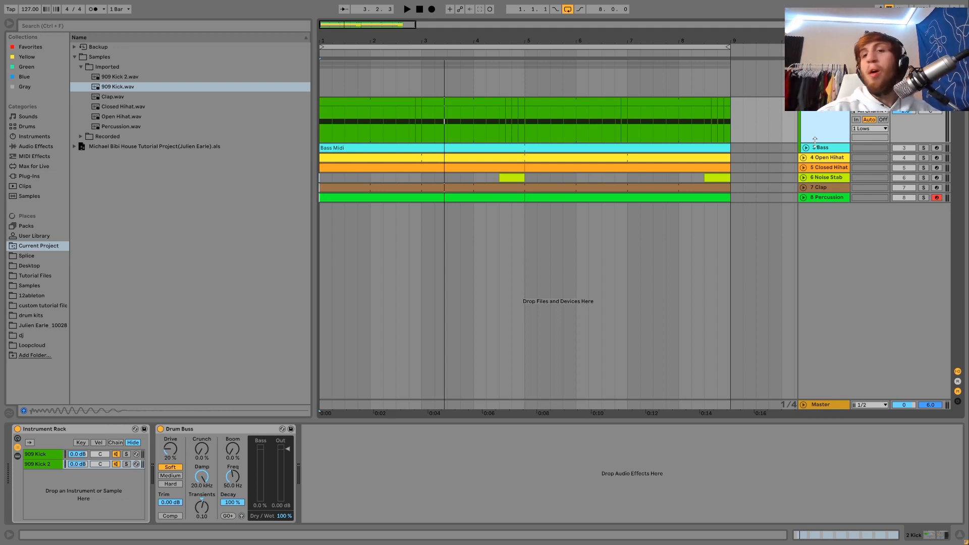
{"action": "left_click", "coordinate": [816, 150]}
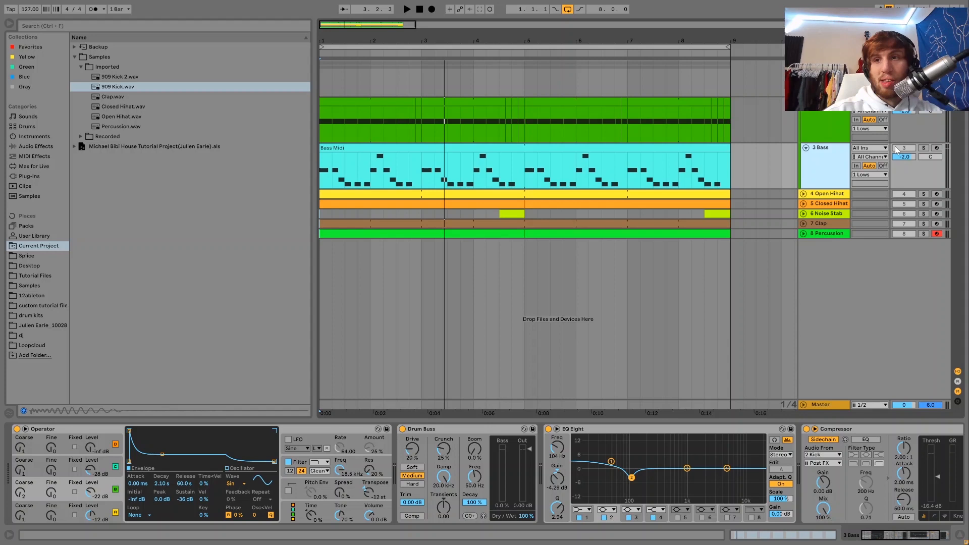
{"action": "left_click", "coordinate": [923, 148]}
{"action": "key", "text": "space"}
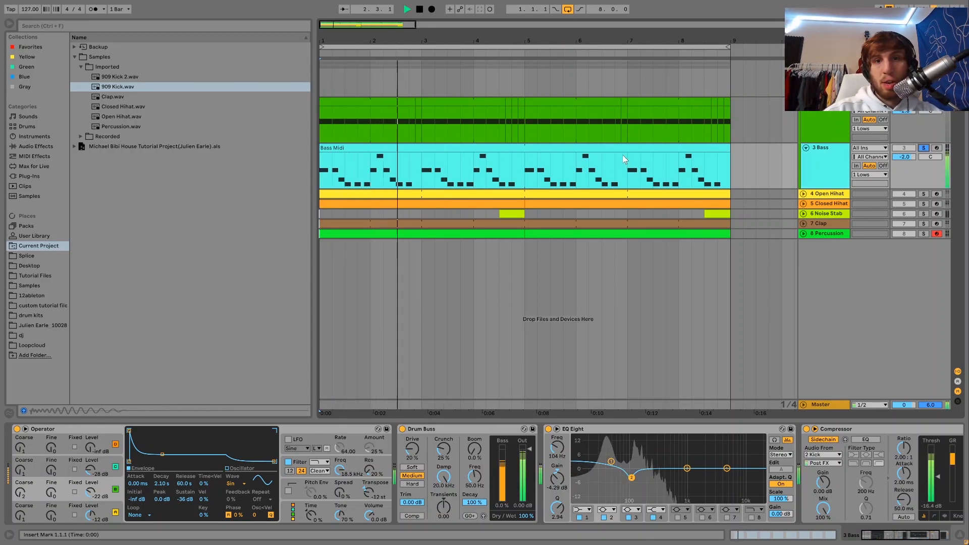
Open the Bass Midi clip and transpose all its notes up two octaves to D#3-A3
{"action": "left_click", "coordinate": [620, 150]}
{"action": "double_click", "coordinate": [620, 150]}
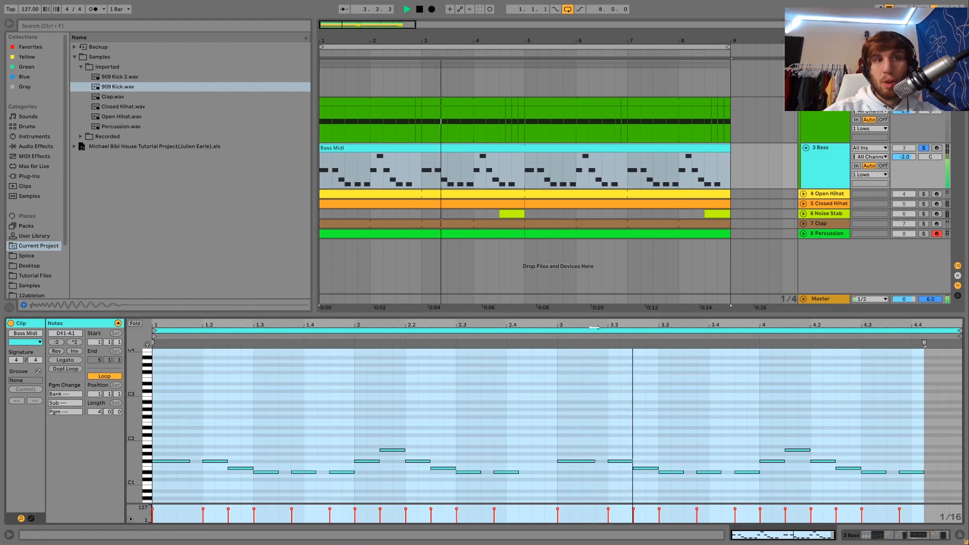
{"action": "left_click", "coordinate": [555, 427]}
{"action": "key", "text": "space"}
{"action": "key", "text": "ctrl+a"}
{"action": "key", "text": "shift+Up"}
{"action": "key", "text": "shift+Up"}
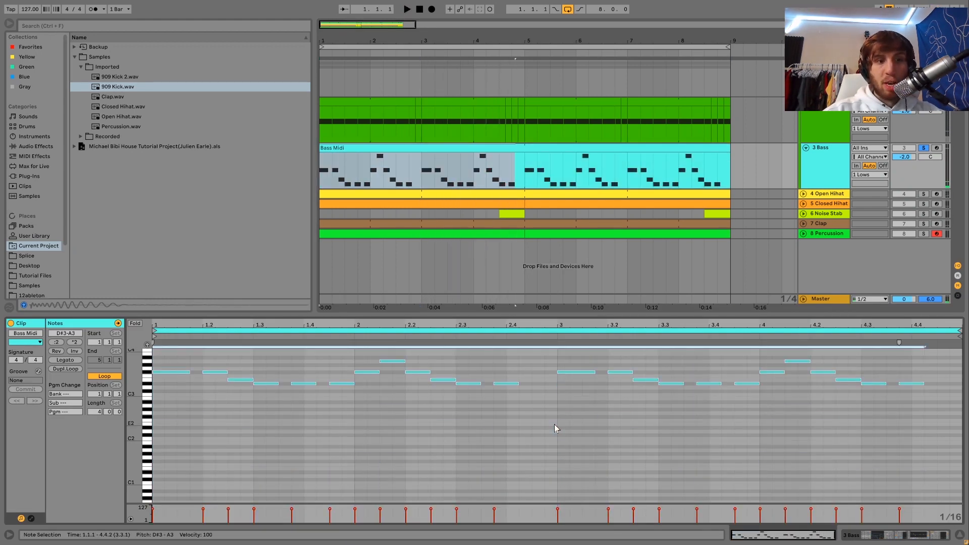
Listen to the transposed bassline and raise all its notes another octave to D#4-A4
{"action": "key", "text": "space"}
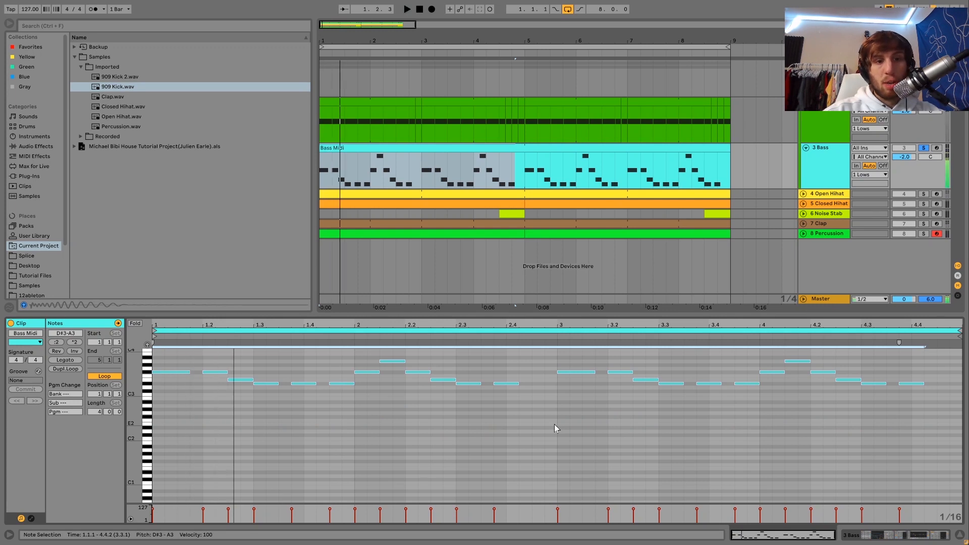
{"action": "key", "text": "shift+Up"}
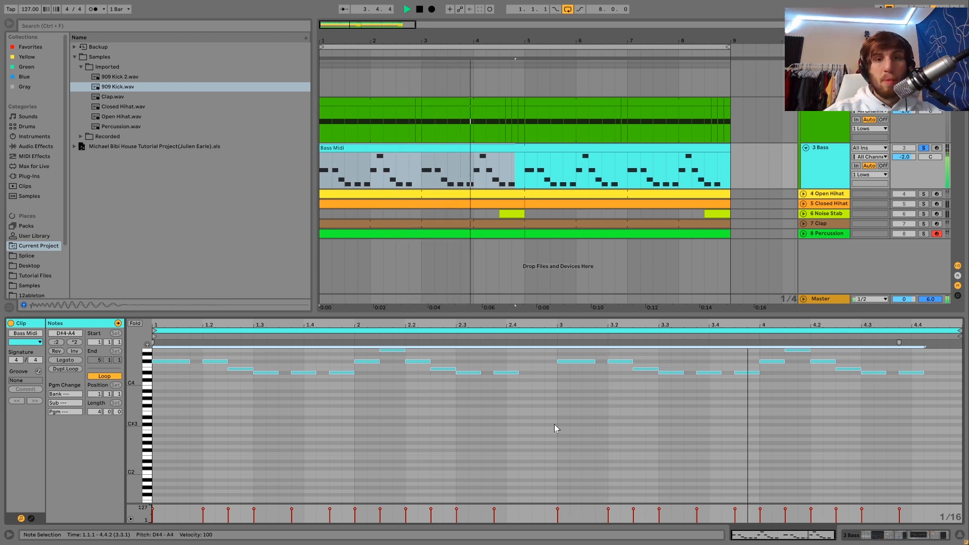
{"action": "key", "text": "space"}
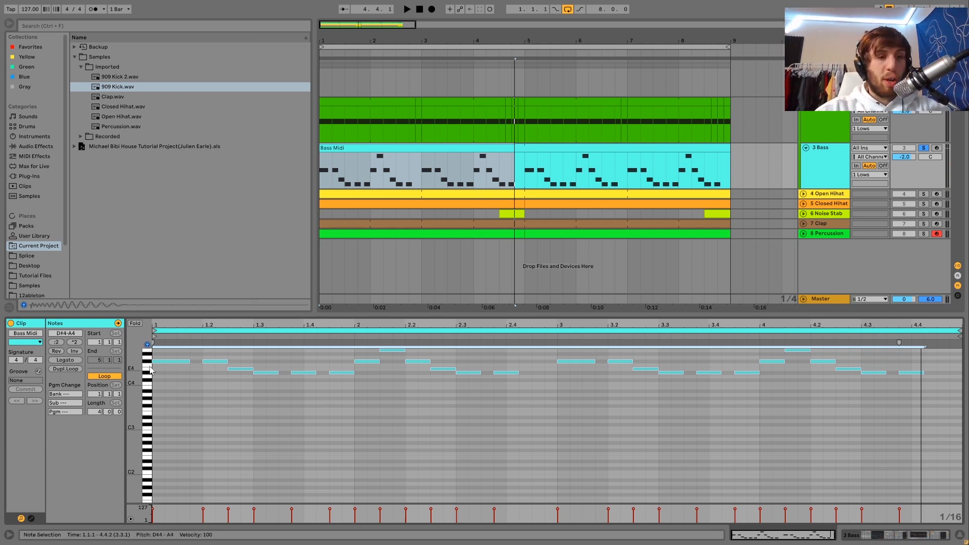
Audition the bassline's lower pitches, including E4 and D#4, on the piano roll and replay the opening of the clip
{"action": "left_click", "coordinate": [148, 363]}
{"action": "left_click", "coordinate": [148, 369]}
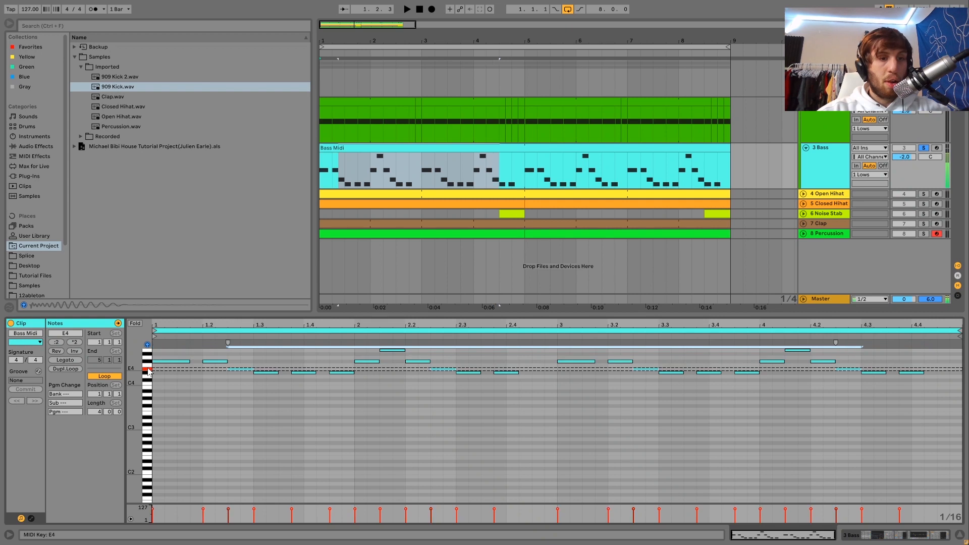
{"action": "left_click", "coordinate": [148, 373]}
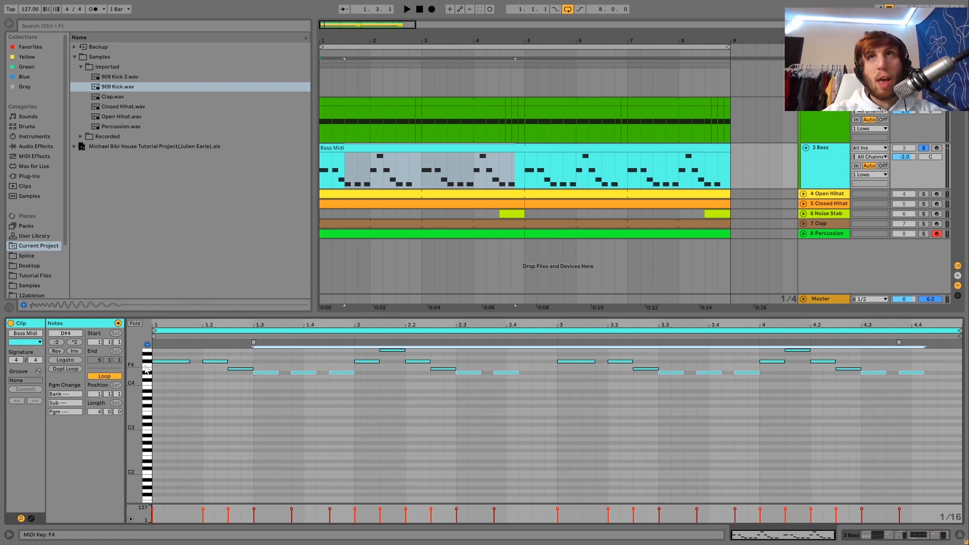
{"action": "key", "text": "space"}
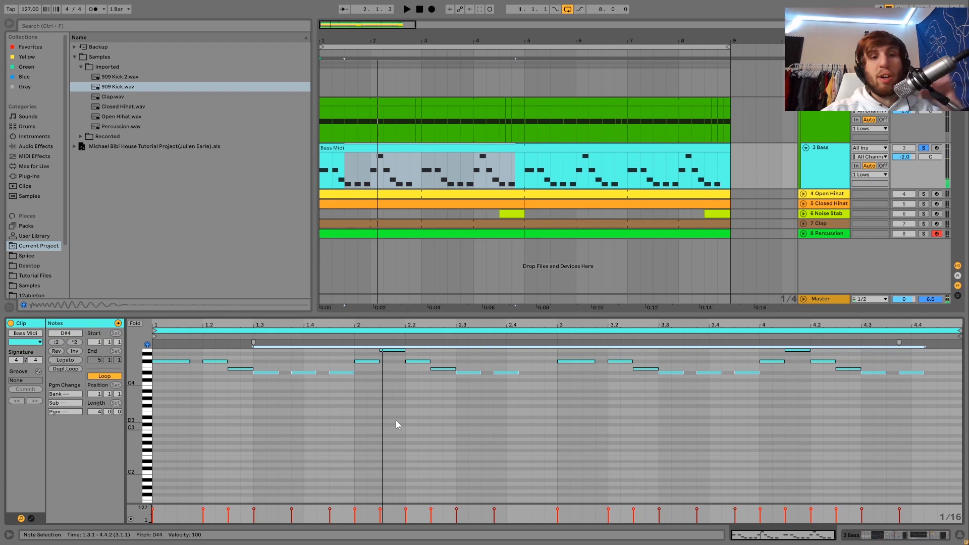
Examine the F#4 note and the descending E4-D#4 pair in bar 2, replaying the bassline and reselecting all notes
{"action": "left_click_drag", "start_coordinate": [368, 374], "coordinate": [384, 342]}
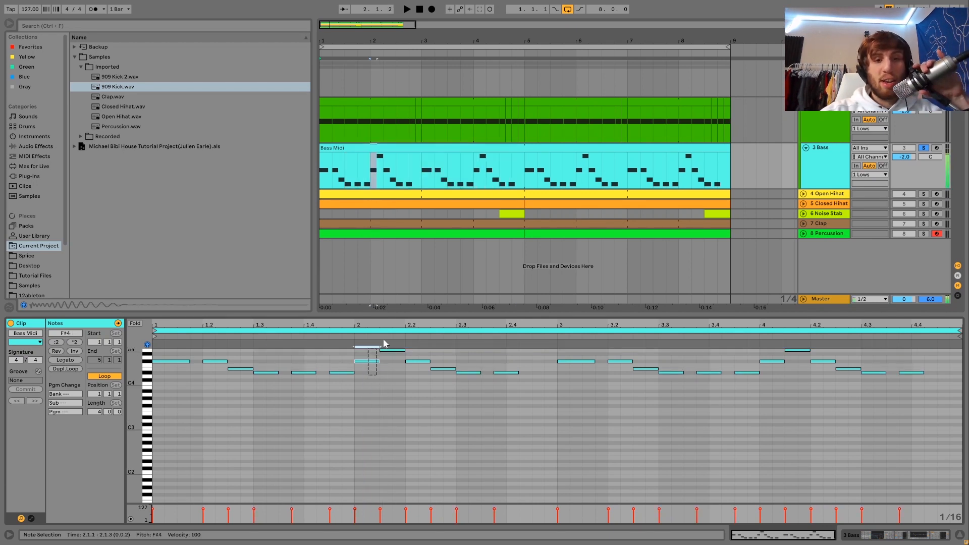
{"action": "left_click_drag", "start_coordinate": [447, 362], "coordinate": [471, 391]}
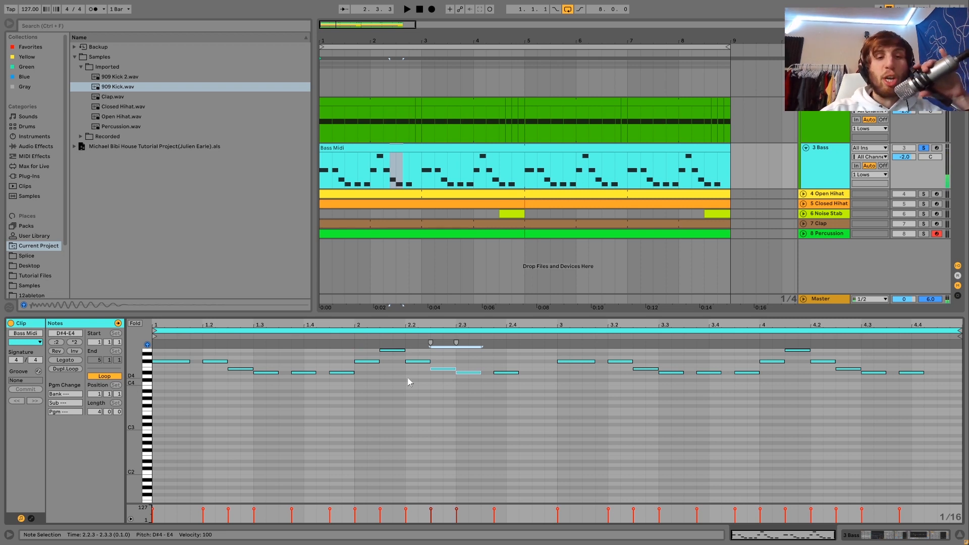
{"action": "key", "text": "space"}
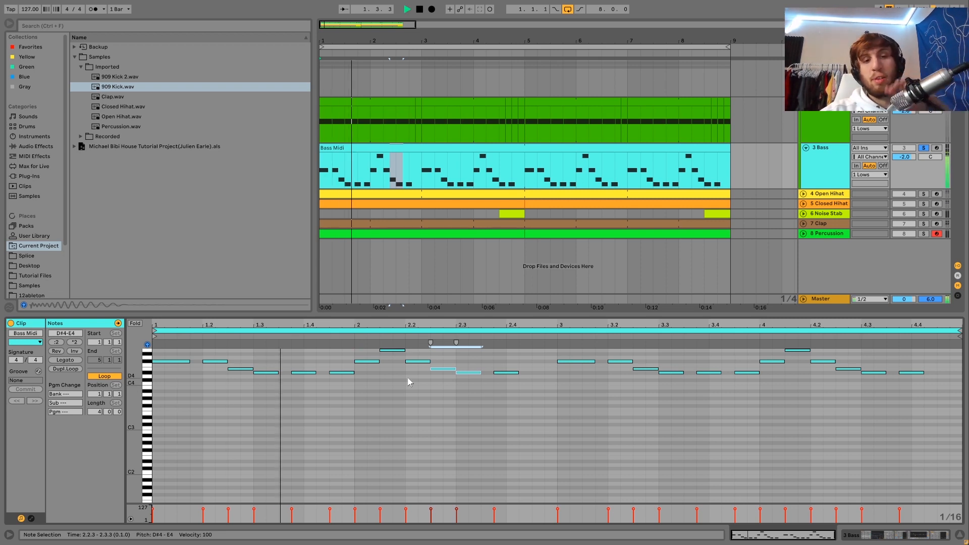
{"action": "key", "text": "space"}
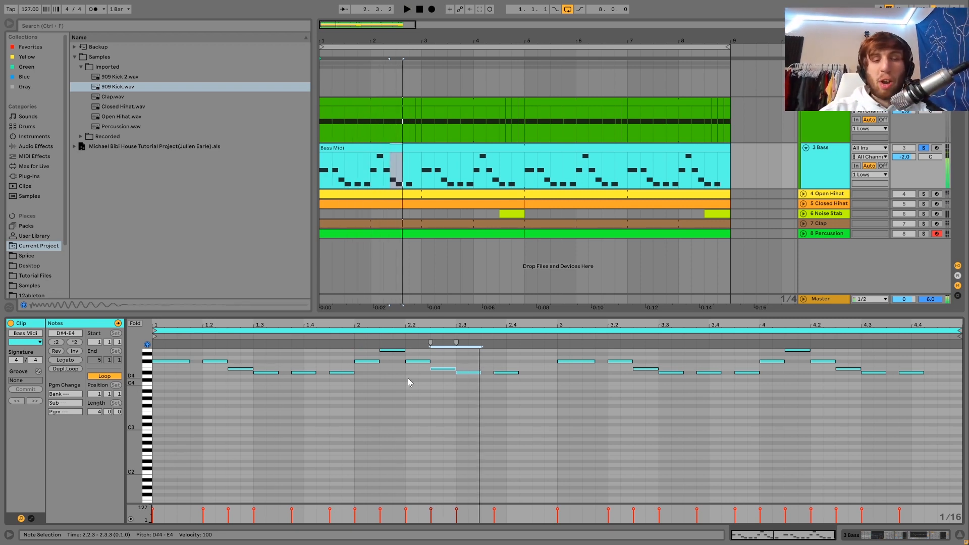
{"action": "key", "text": "ctrl+a"}
{"action": "key", "text": "space"}
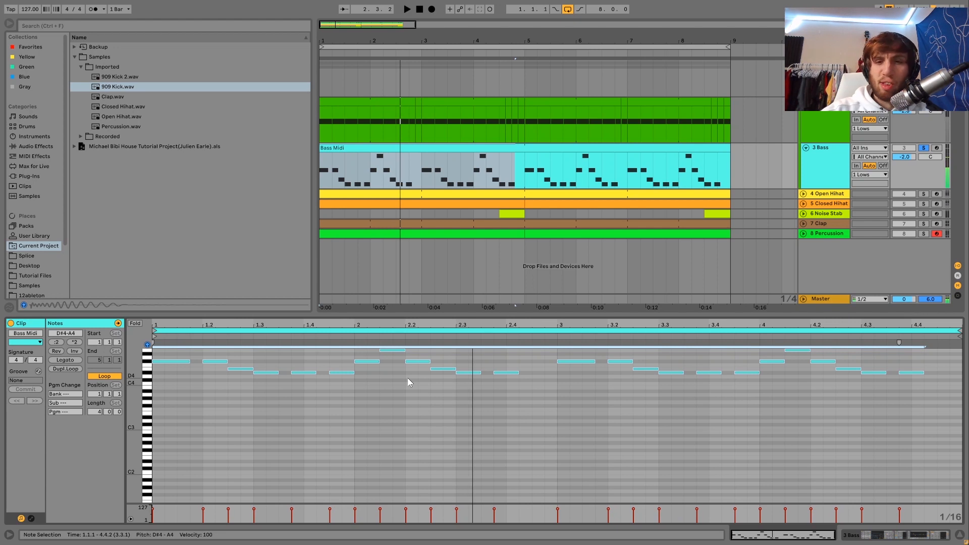
Transpose all Bass Midi notes down three octaves to D#1-A1 while listening to the bassline
{"action": "key", "text": "space"}
{"action": "key", "text": "shift+Down"}
{"action": "key", "text": "shift+Down"}
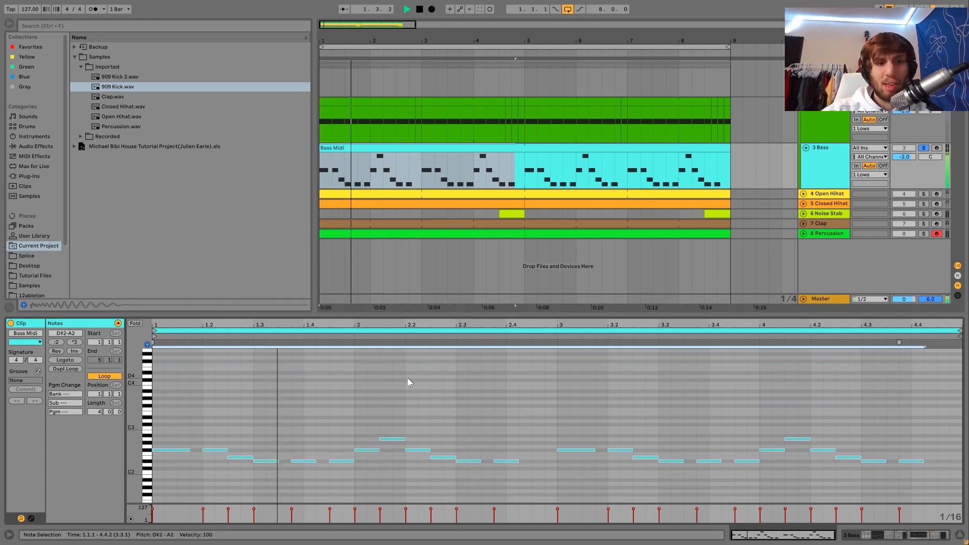
{"action": "key", "text": "shift+Down"}
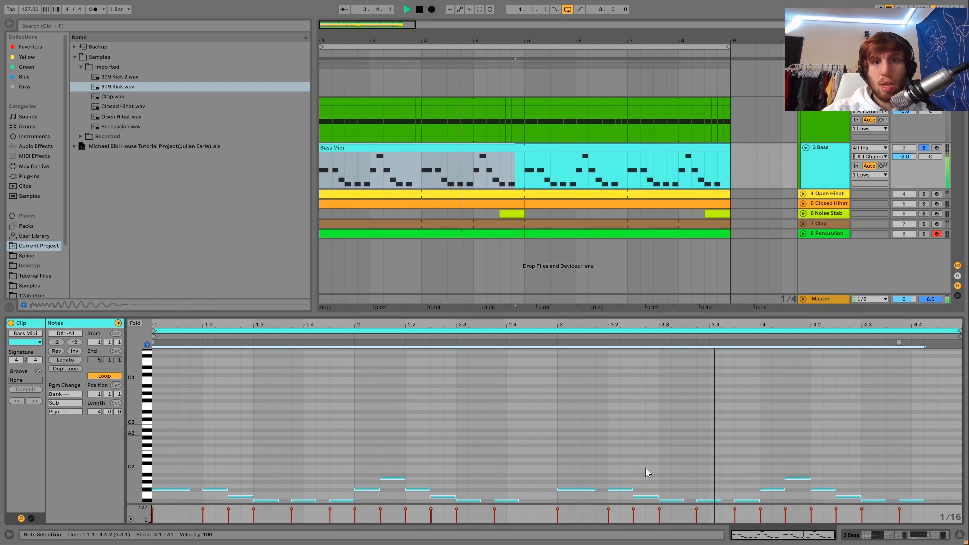
{"action": "key", "text": "space"}
Unsolo the Bass track, open its device chain, and listen to it within the full mix
{"action": "left_click", "coordinate": [923, 148]}
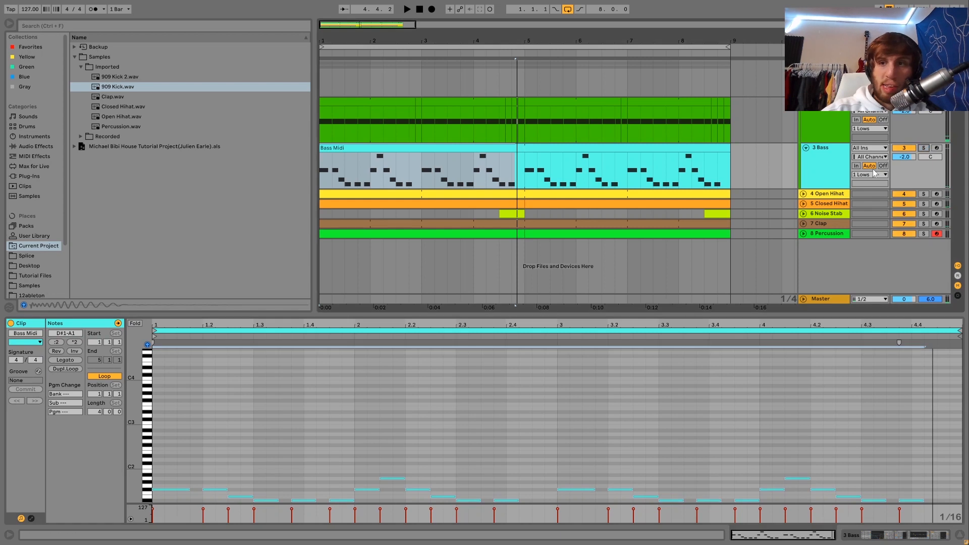
{"action": "left_click", "coordinate": [840, 164]}
{"action": "key", "text": "space"}
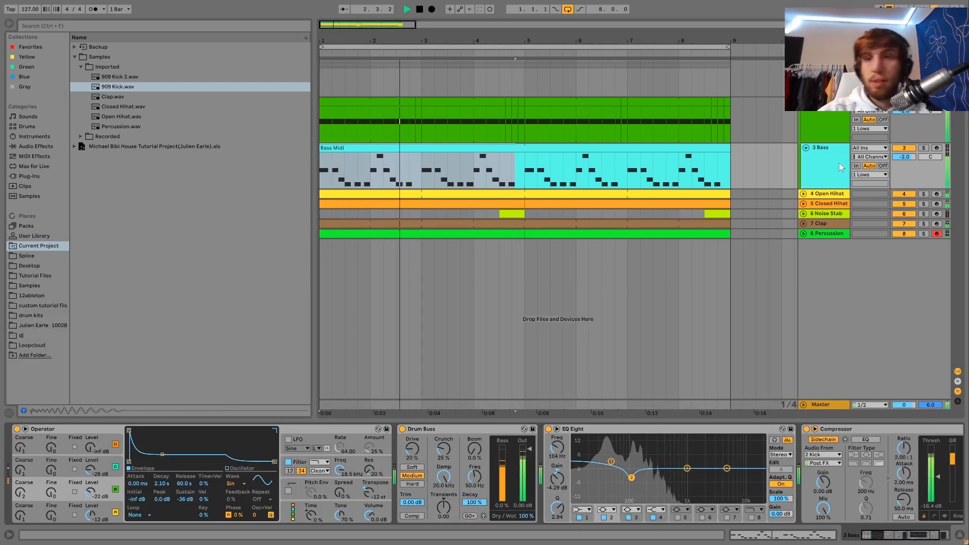
{"action": "key", "text": "space"}
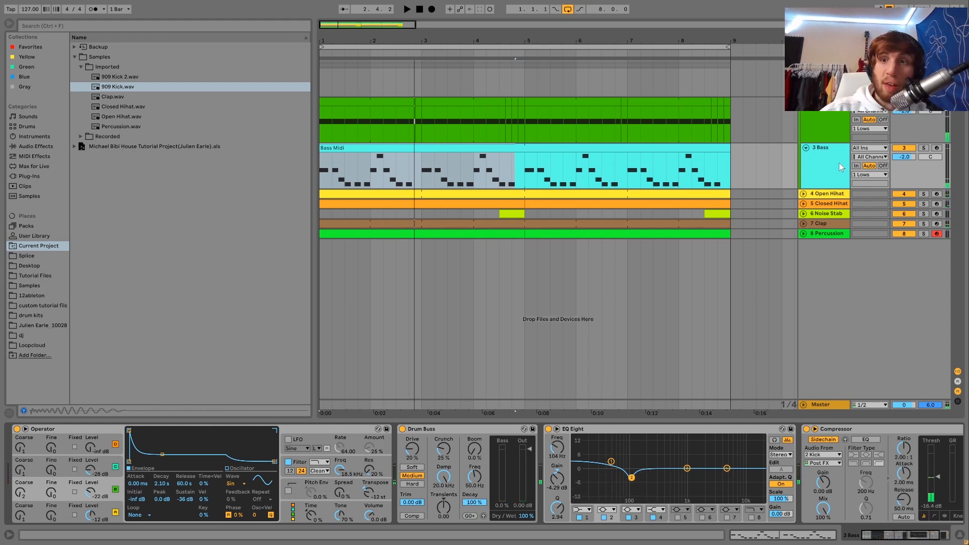
Solo the Bass track and examine the envelopes of Operator's oscillators C and B, playing the bass sound
{"action": "left_click", "coordinate": [923, 148]}
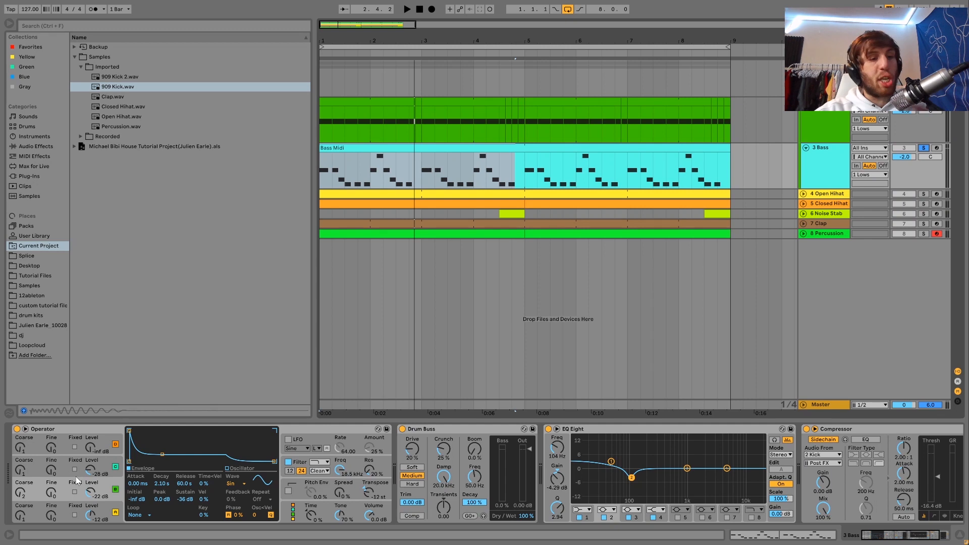
{"action": "left_click", "coordinate": [111, 488]}
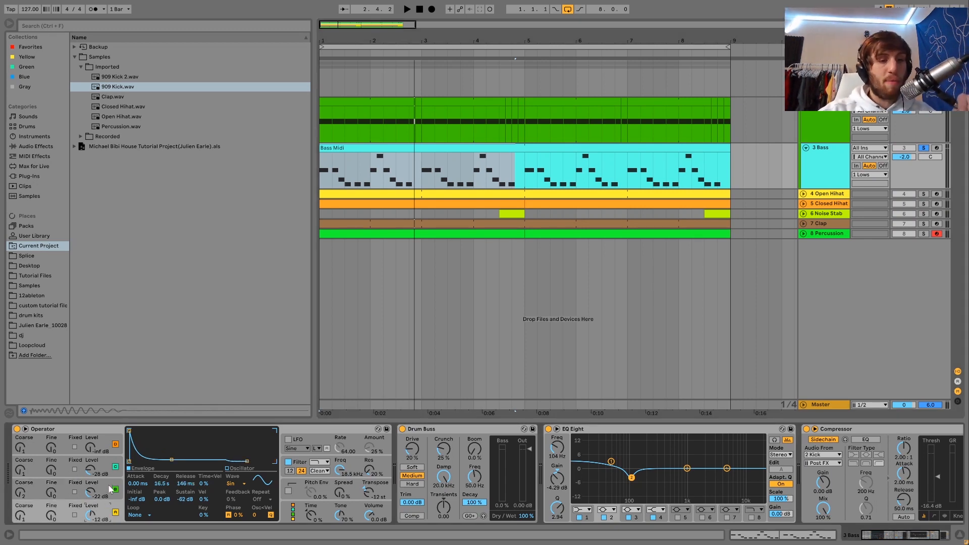
{"action": "left_click", "coordinate": [105, 463]}
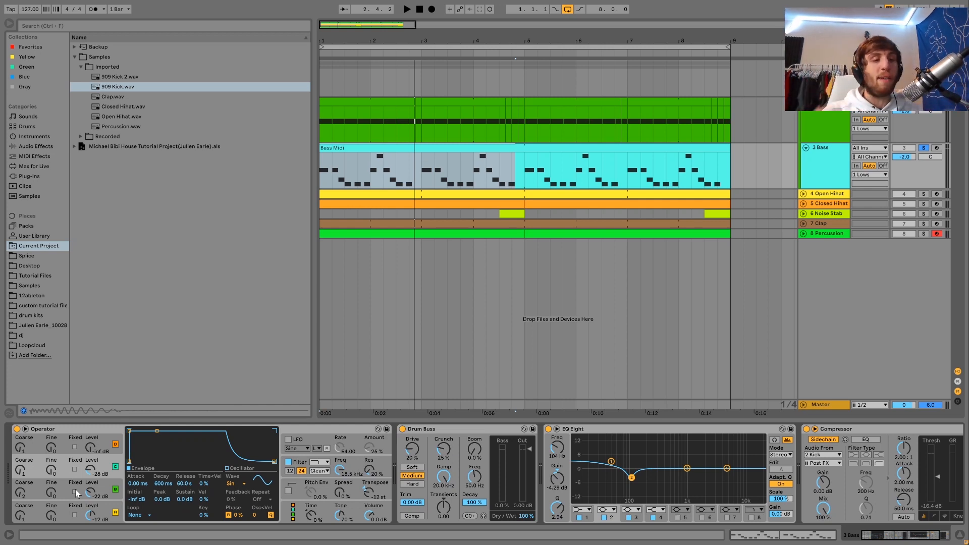
{"action": "key", "text": "space"}
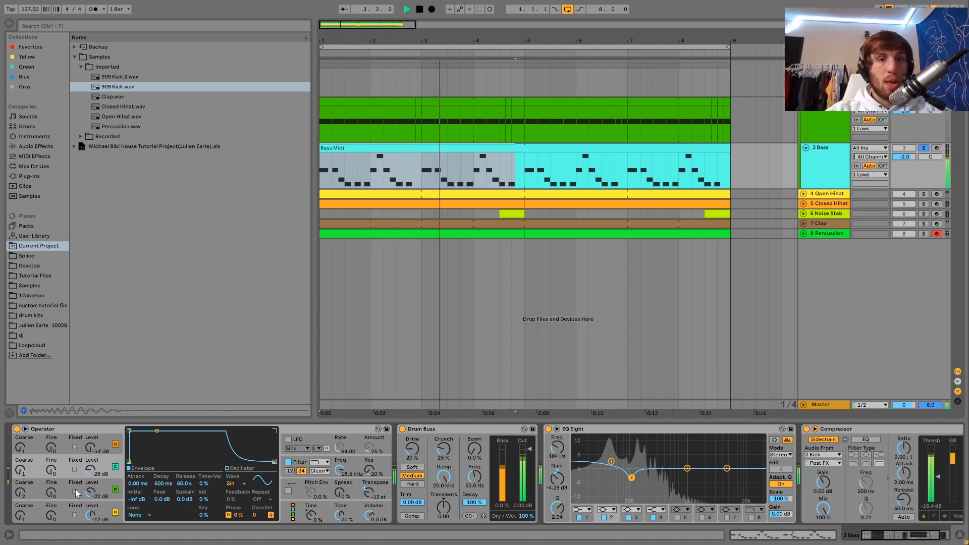
{"action": "key", "text": "space"}
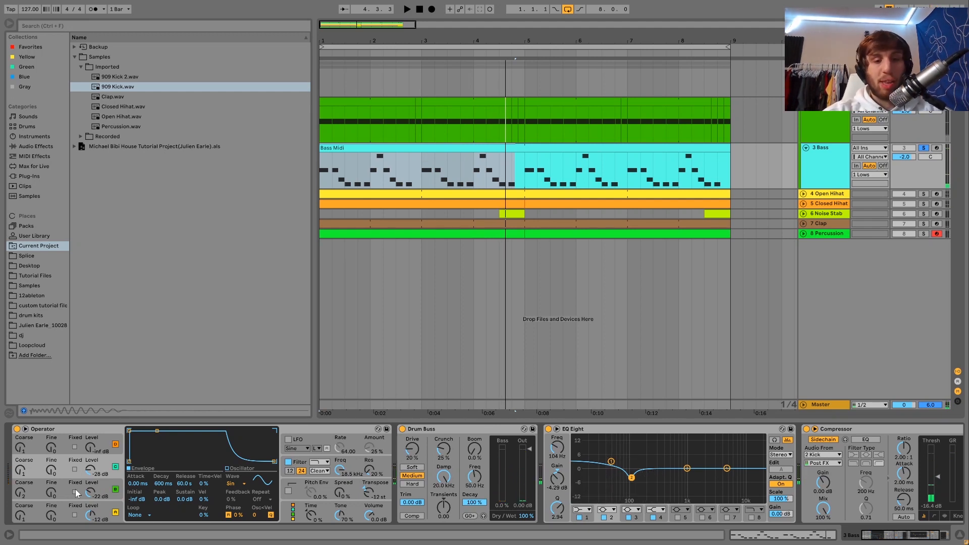
Audition the bass with Drum Buss switched off and on, and play it with the kick to hear the sidechained Compressor
{"action": "scroll", "coordinate": [75, 489], "scroll_direction": "right", "scroll_amount": 5}
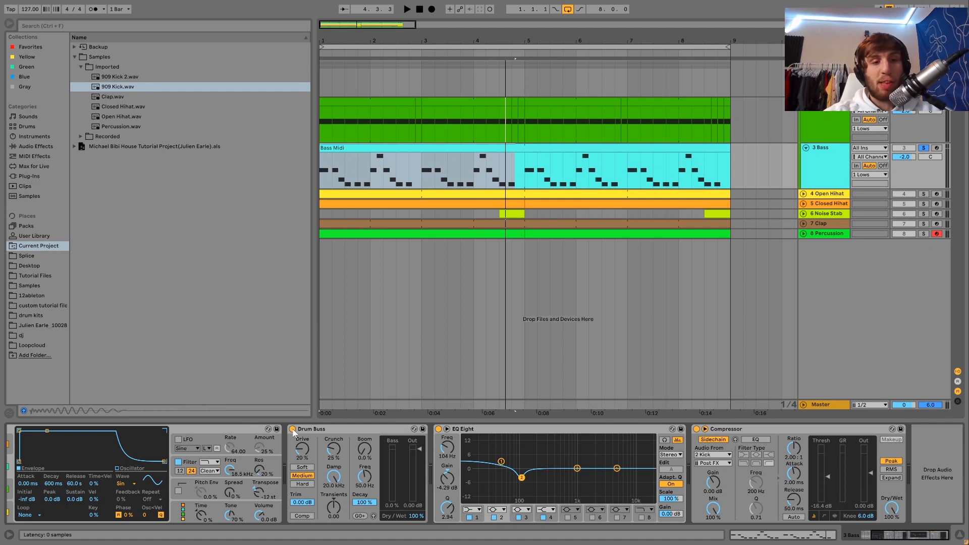
{"action": "key", "text": "space"}
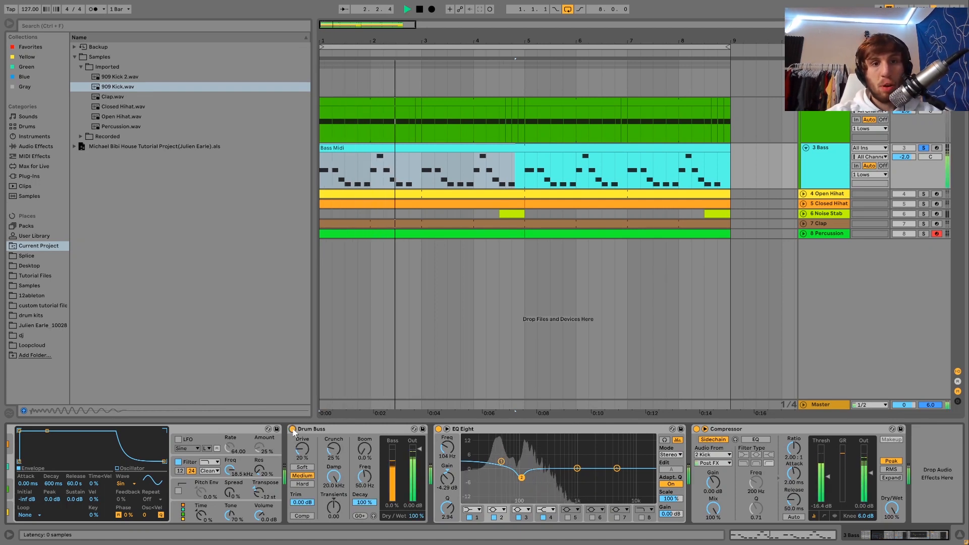
{"action": "left_click", "coordinate": [292, 429]}
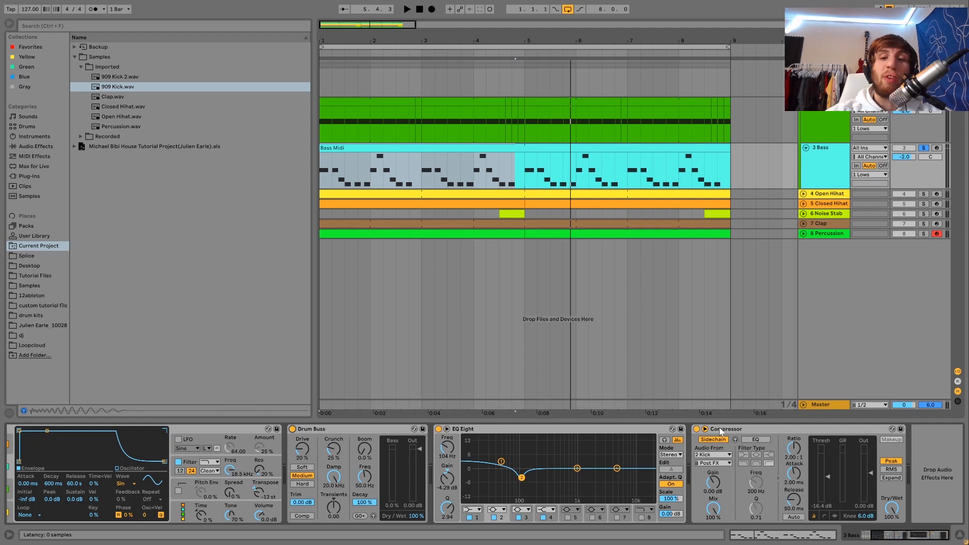
{"action": "key", "text": "space"}
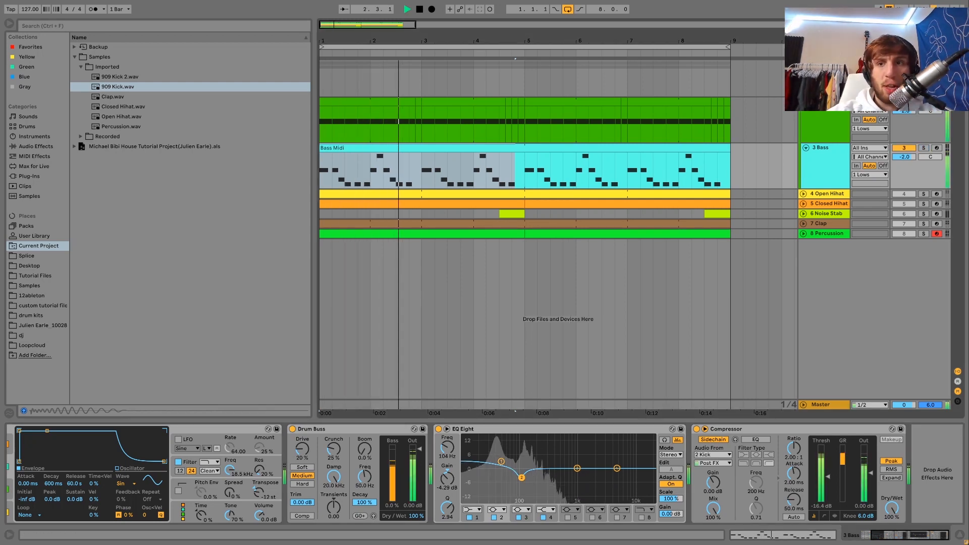
Open the 1 Lows group's Saturator and compare the kick and bass with it bypassed and enabled
{"action": "left_click", "coordinate": [826, 68]}
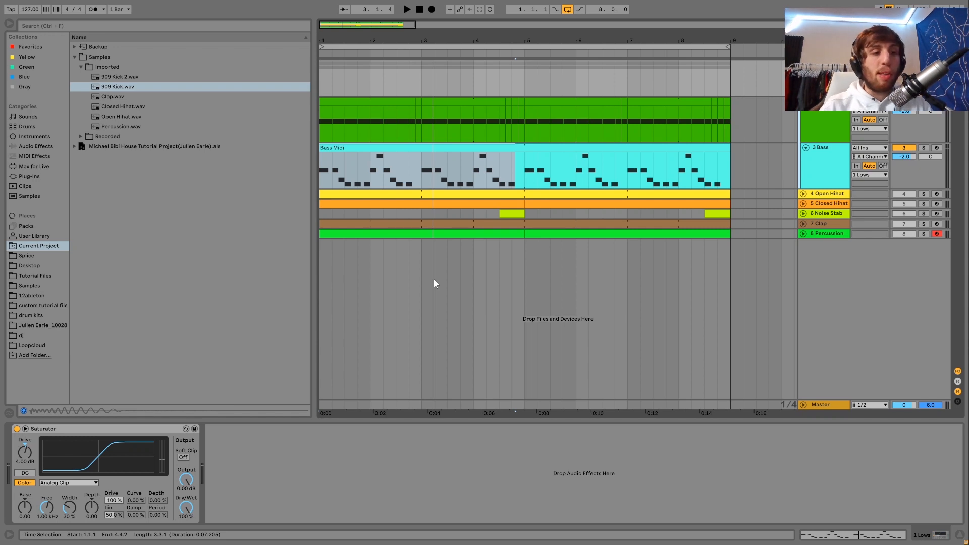
{"action": "left_click", "coordinate": [435, 234]}
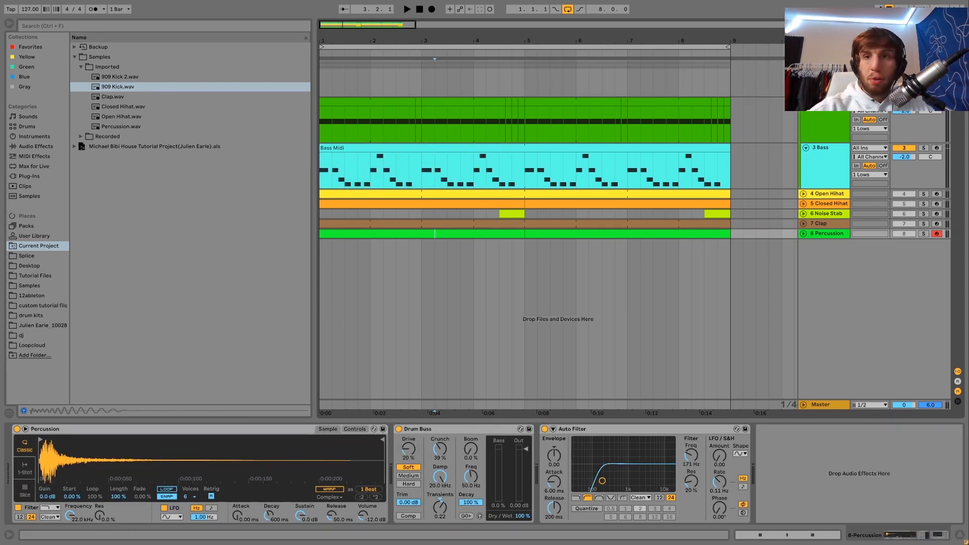
{"action": "left_click", "coordinate": [823, 66]}
{"action": "left_click", "coordinate": [17, 429]}
{"action": "key", "text": "space"}
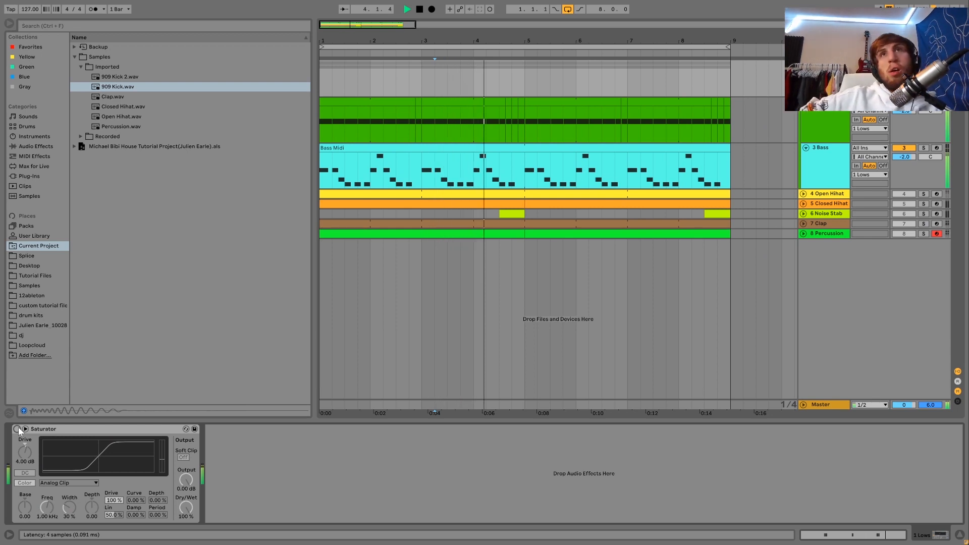
{"action": "left_click", "coordinate": [17, 429]}
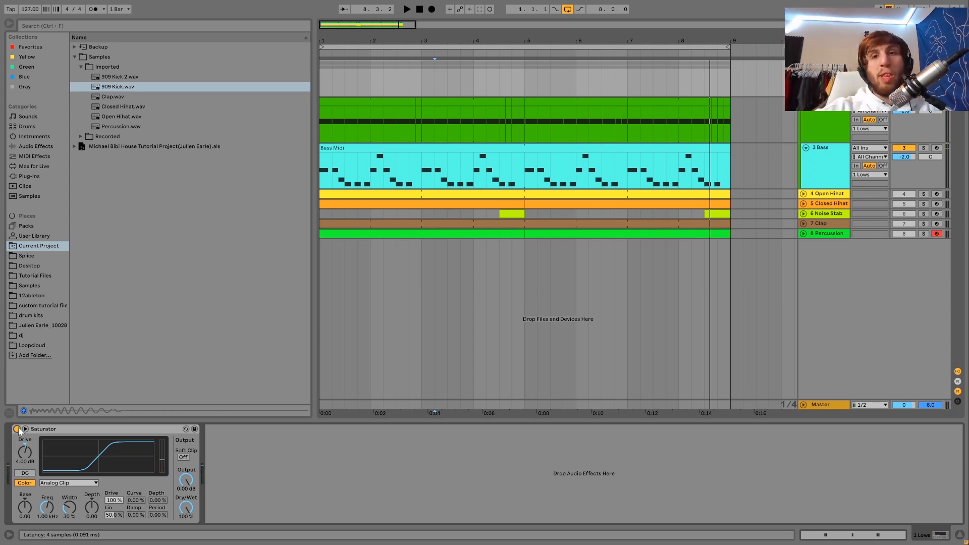
Replay the saturated kick and bass, and move the insert mark to 1.1.1
{"action": "key", "text": "space"}
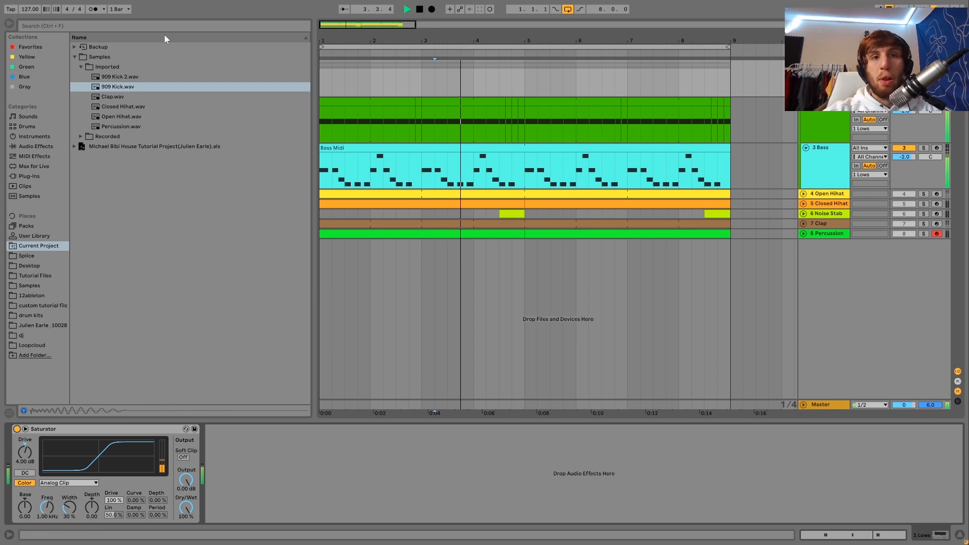
{"action": "left_click", "coordinate": [323, 89]}
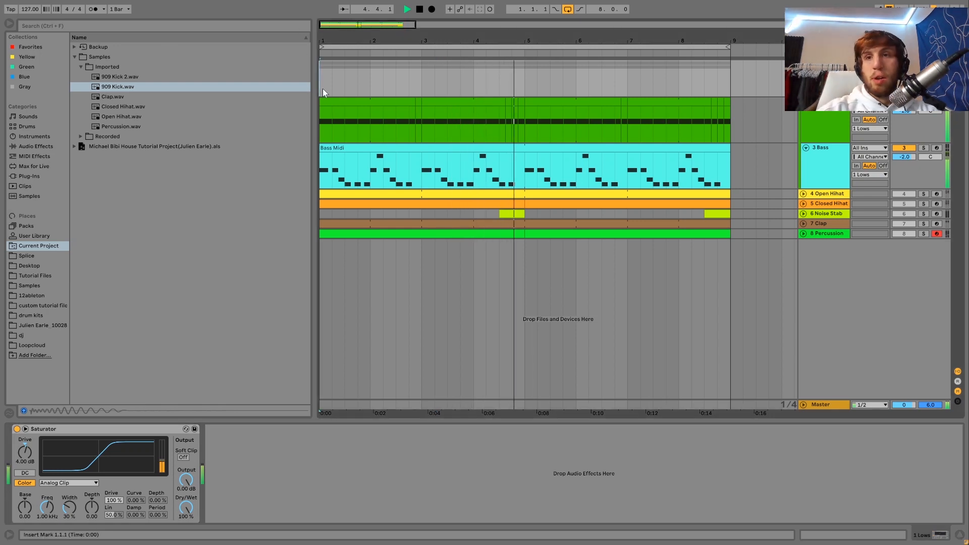
{"action": "key", "text": "space"}
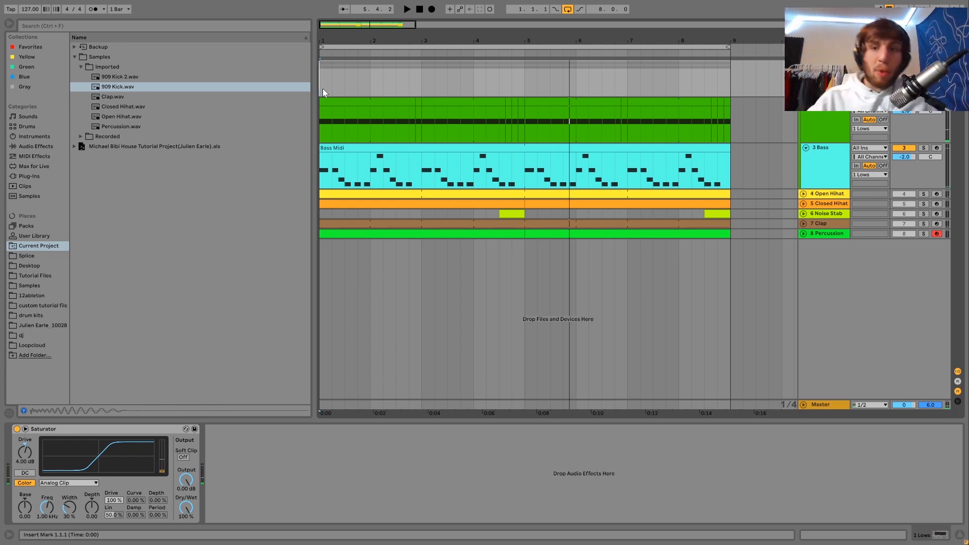
Solo the Closed Hihat and Open Hihat tracks together during playback and unfold both to show their MIDI patterns
{"action": "left_click", "coordinate": [925, 204]}
{"action": "key", "text": "space"}
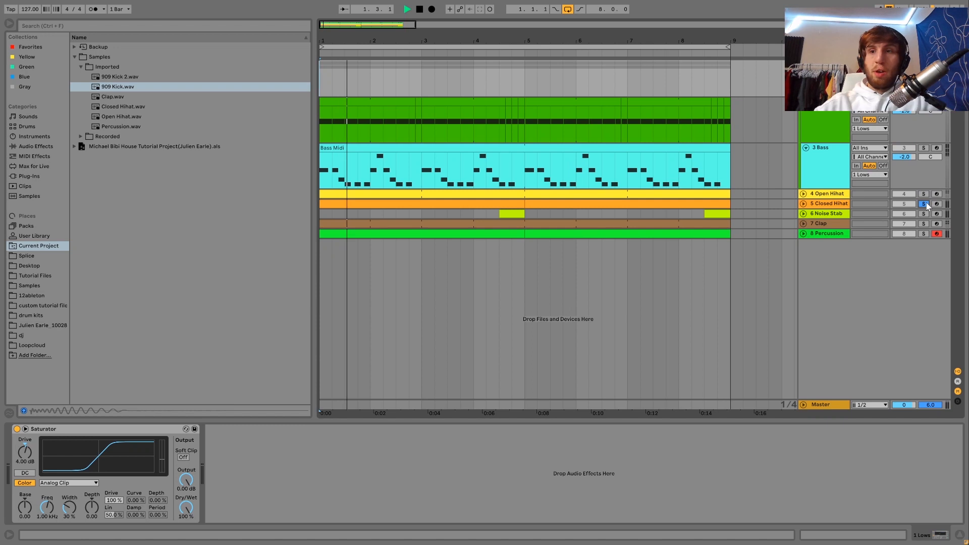
{"action": "left_click", "coordinate": [924, 194], "text": "ctrl"}
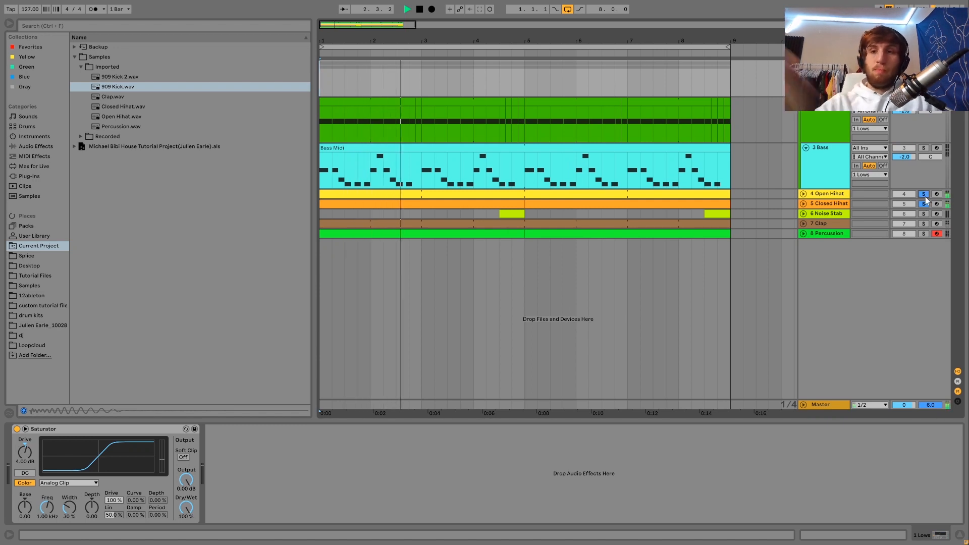
{"action": "left_click", "coordinate": [803, 204]}
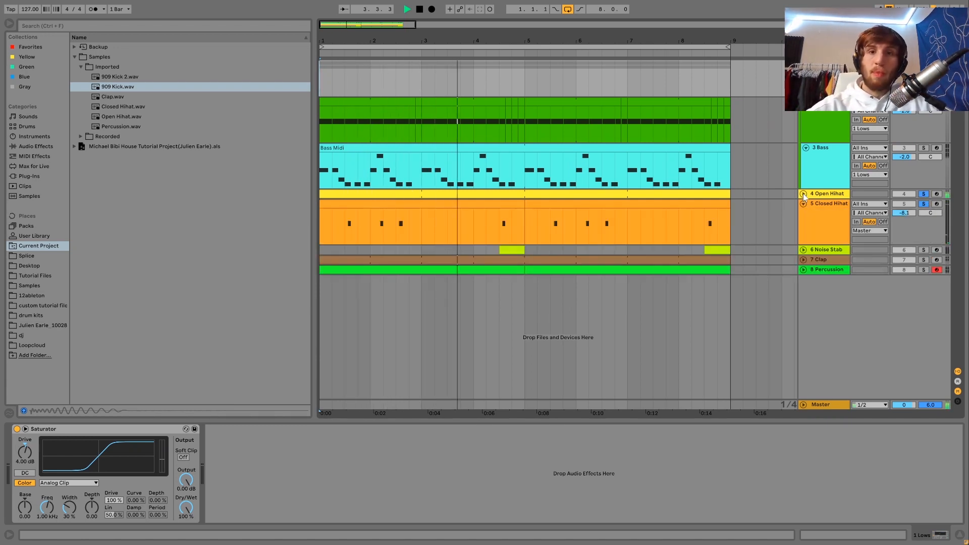
{"action": "left_click", "coordinate": [804, 194]}
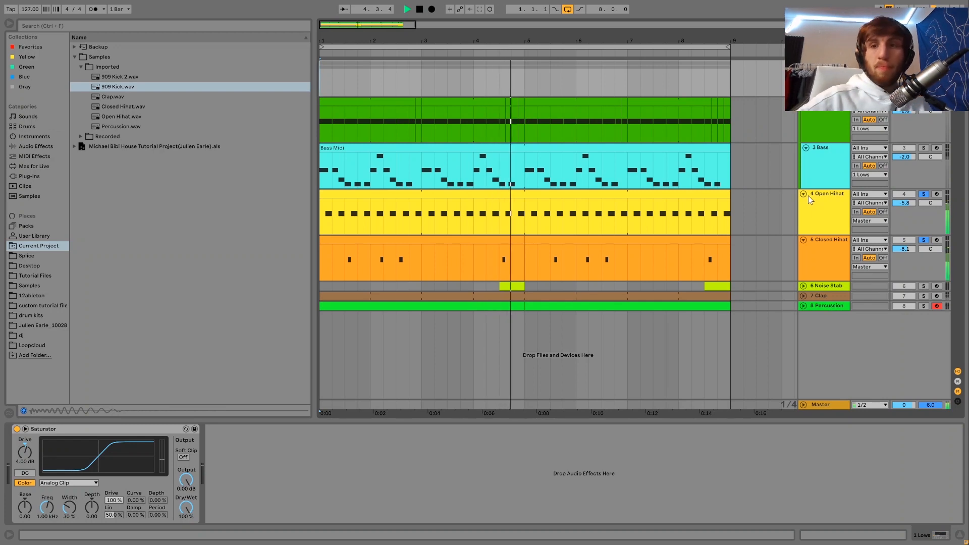
Audition the Open Hihat and Closed Hihat in solo one after the other, viewing each track's device chain
{"action": "left_click", "coordinate": [804, 200]}
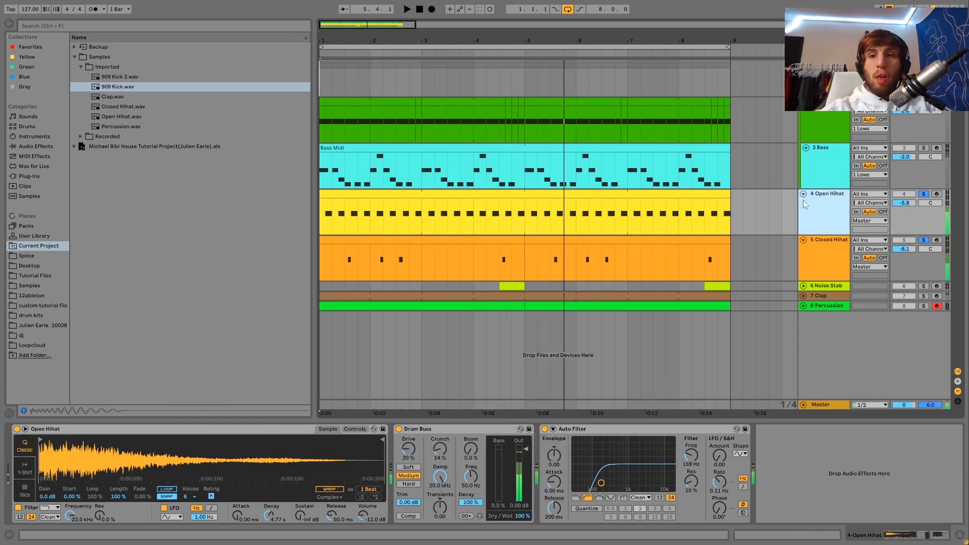
{"action": "left_click", "coordinate": [834, 211]}
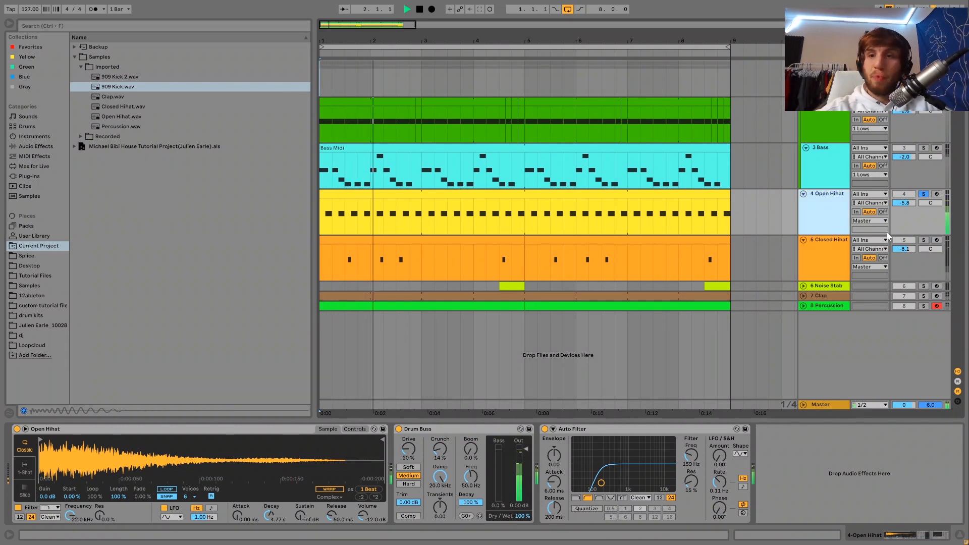
{"action": "left_click", "coordinate": [923, 240]}
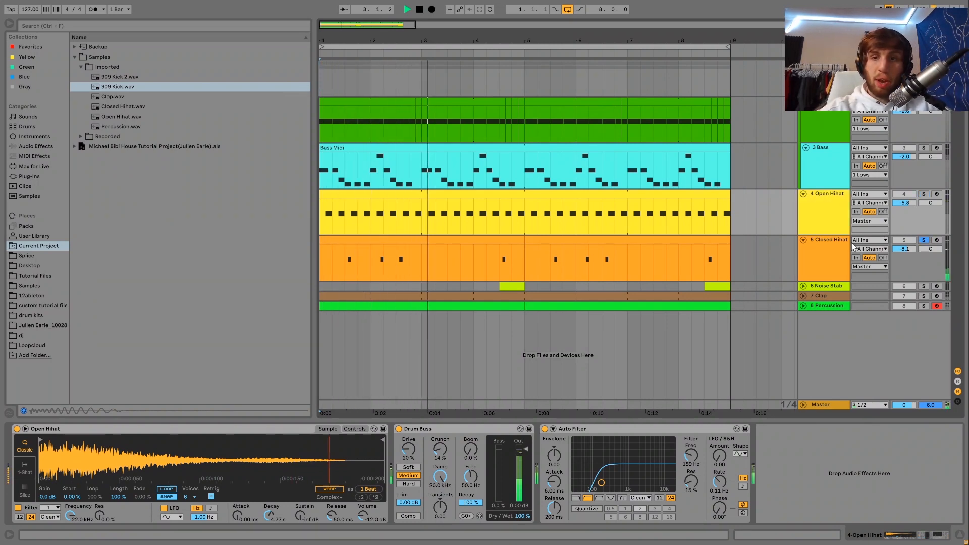
{"action": "left_click", "coordinate": [828, 243]}
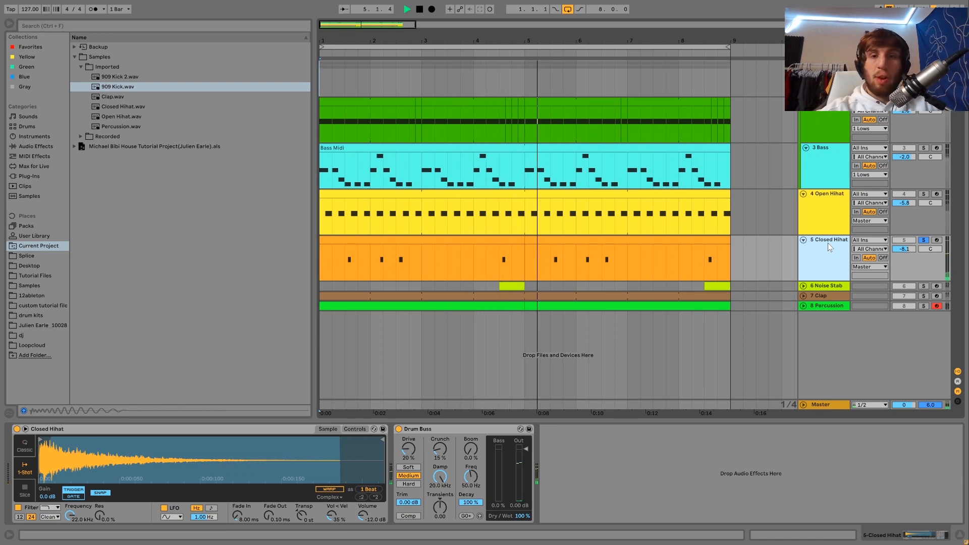
{"action": "key", "text": "space"}
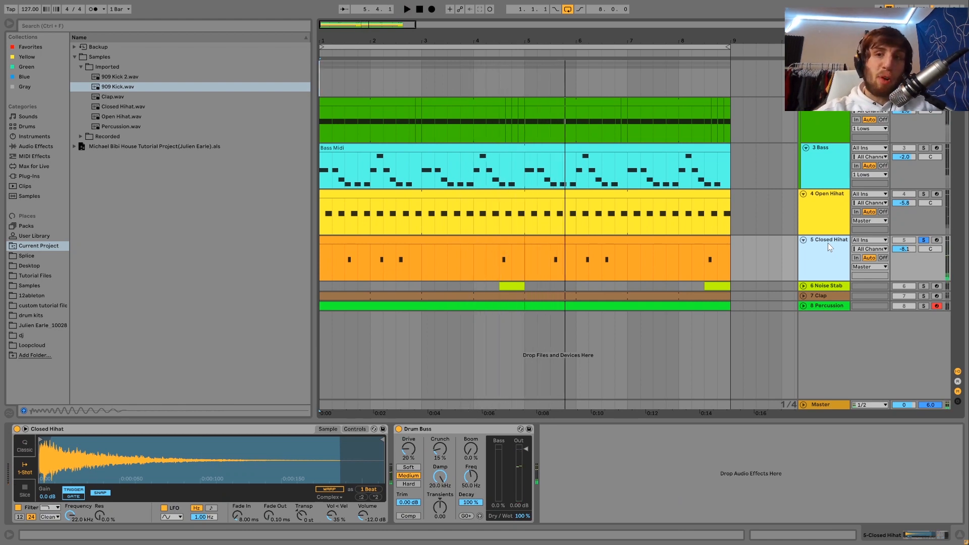
Solo the Open Hihat track and examine its sampler's amplitude envelope controls while playing the pattern
{"action": "left_click", "coordinate": [823, 221]}
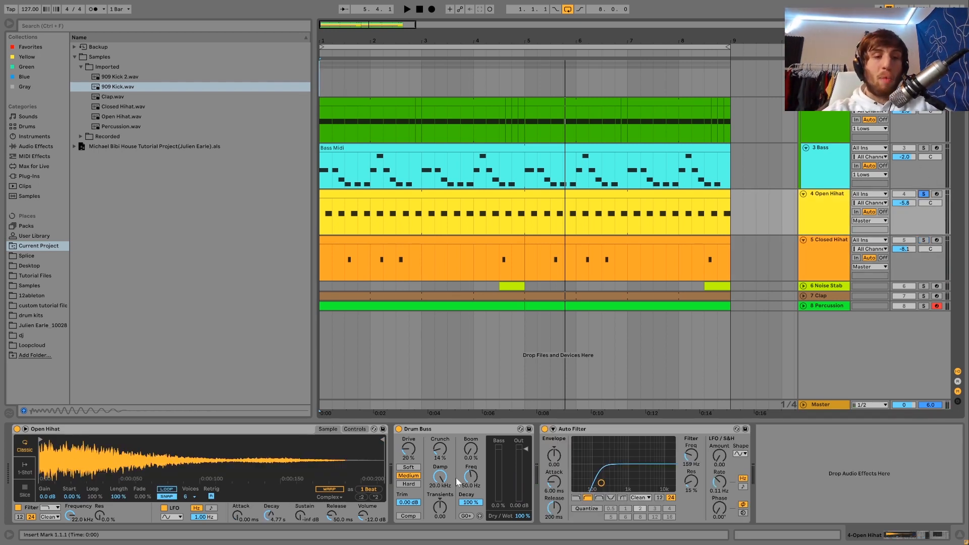
{"action": "left_click", "coordinate": [356, 429]}
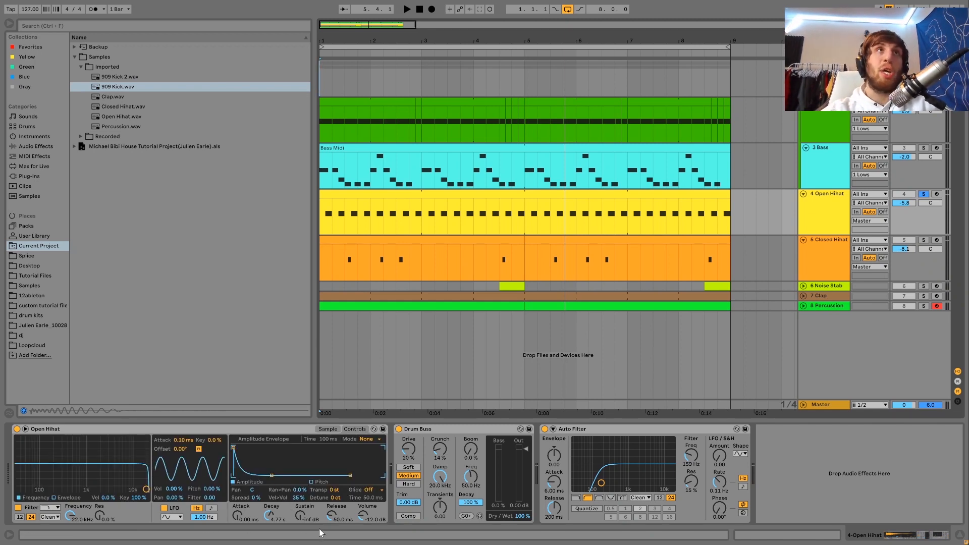
{"action": "key", "text": "space"}
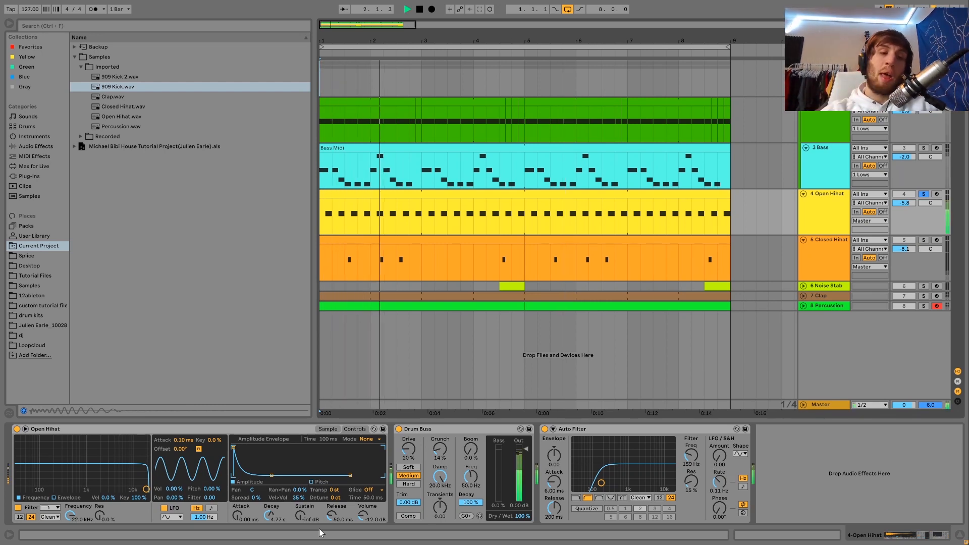
{"action": "key", "text": "space"}
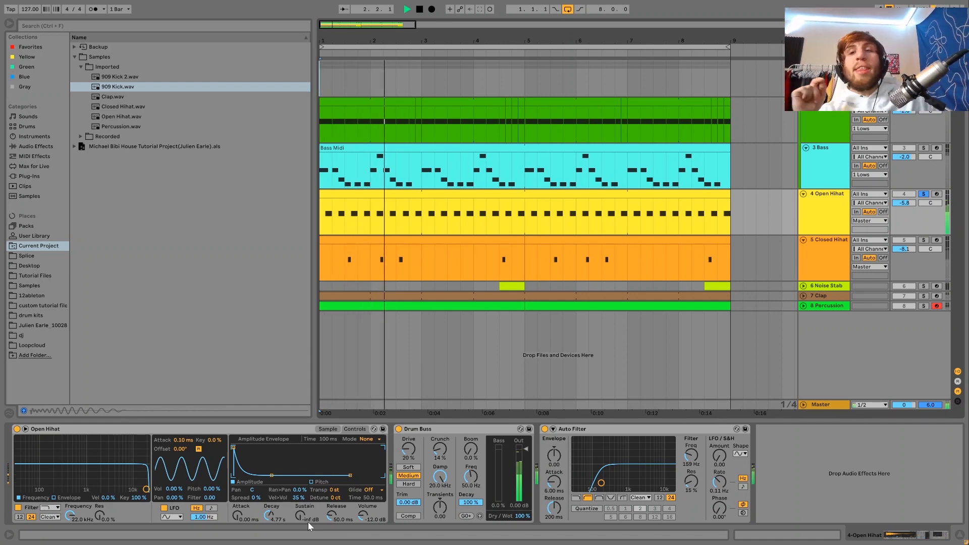
{"action": "key", "text": "space"}
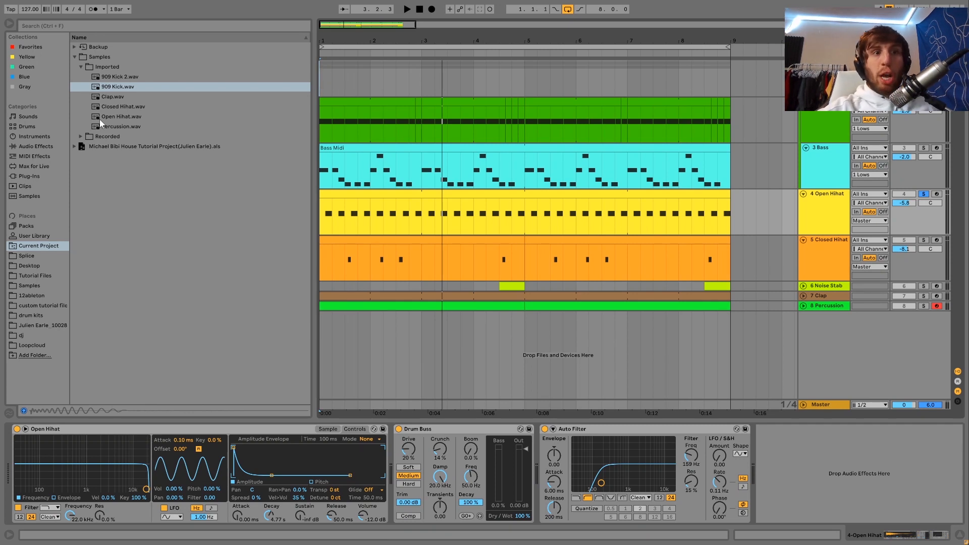
Play the soloed Open Hihat pattern in short passes while examining its Drum Buss effect
{"action": "key", "text": "space"}
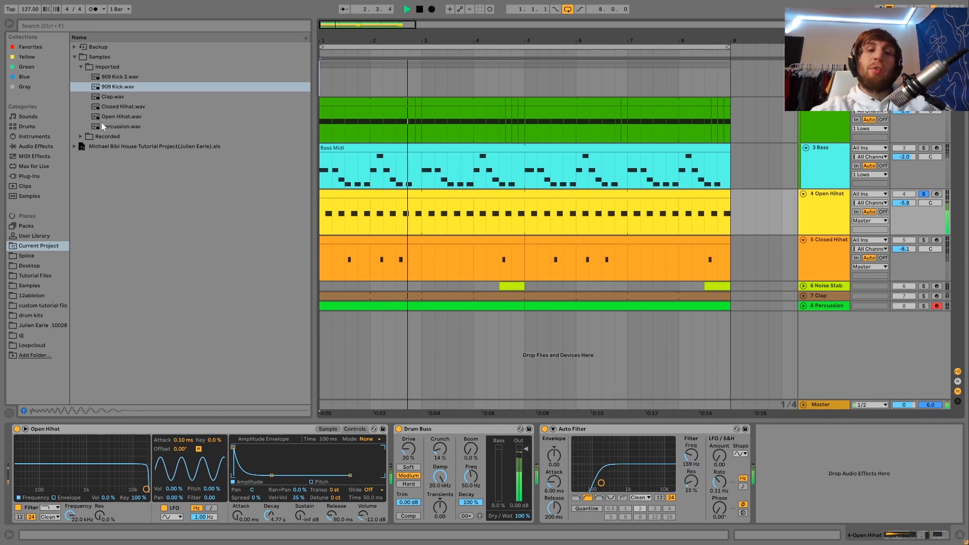
{"action": "key", "text": "space"}
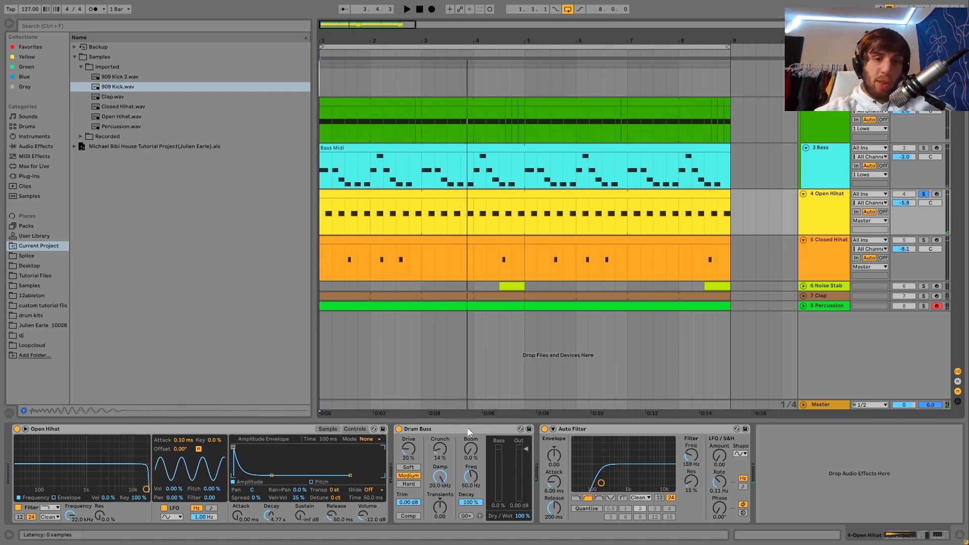
{"action": "key", "text": "space"}
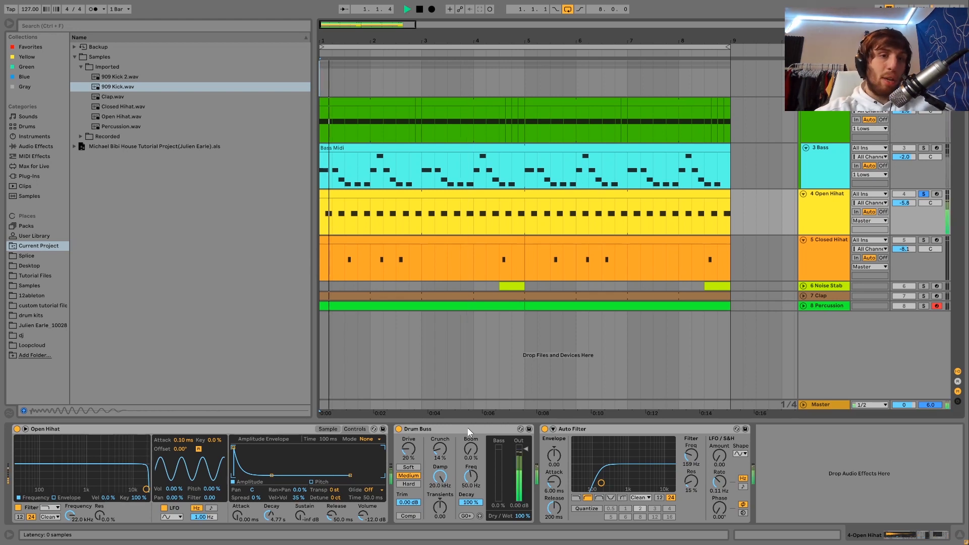
{"action": "key", "text": "space"}
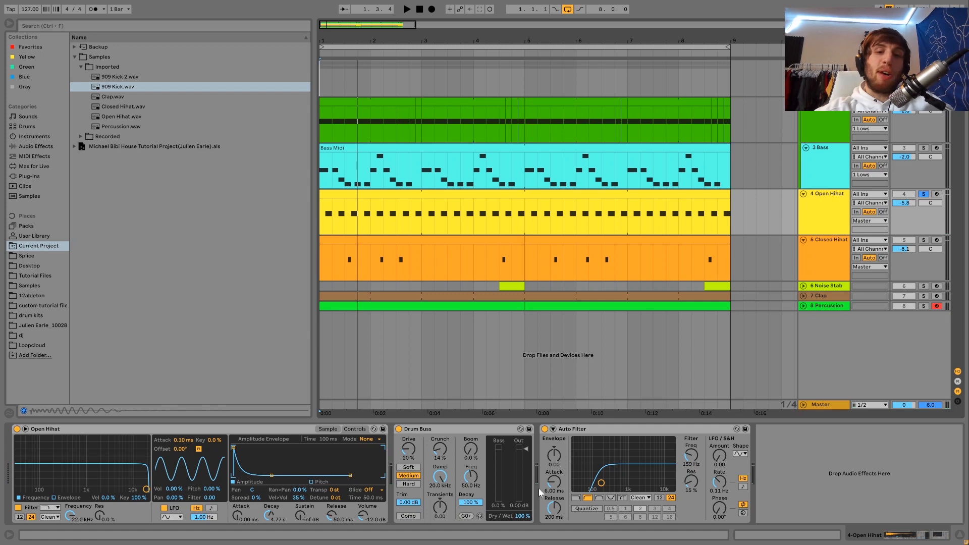
Compare the Open Hihat during playback with its Auto Filter and Drum Buss bypassed and with both re-enabled
{"action": "left_click", "coordinate": [545, 429]}
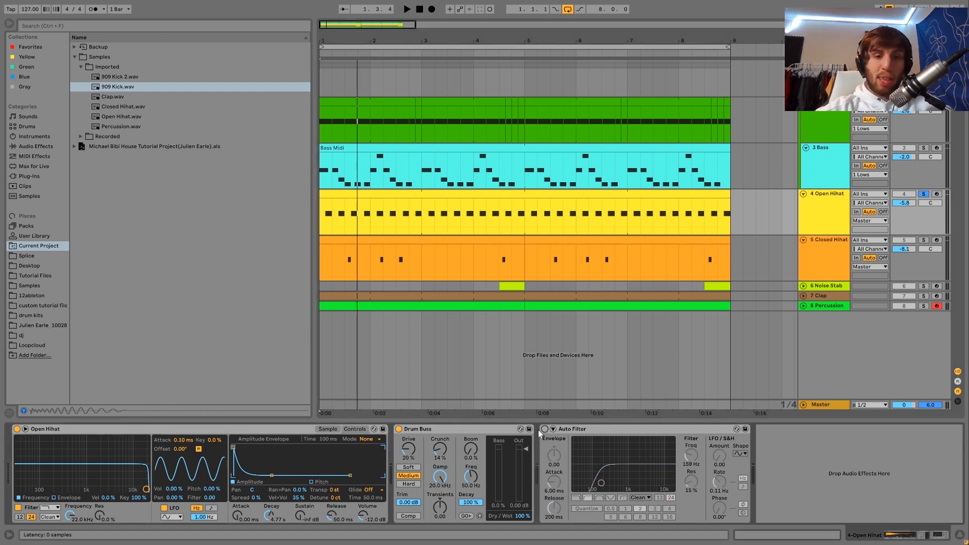
{"action": "left_click", "coordinate": [399, 429]}
{"action": "key", "text": "space"}
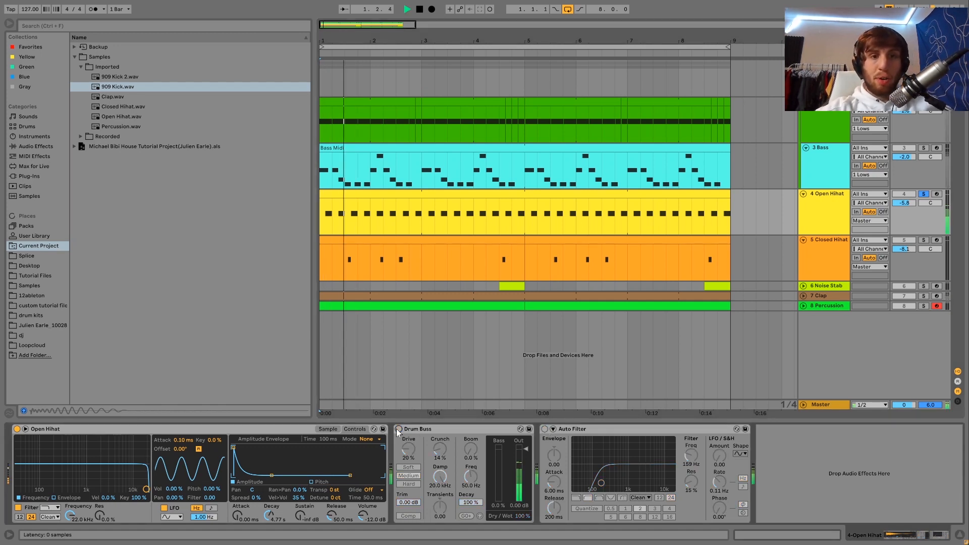
{"action": "left_click", "coordinate": [398, 429]}
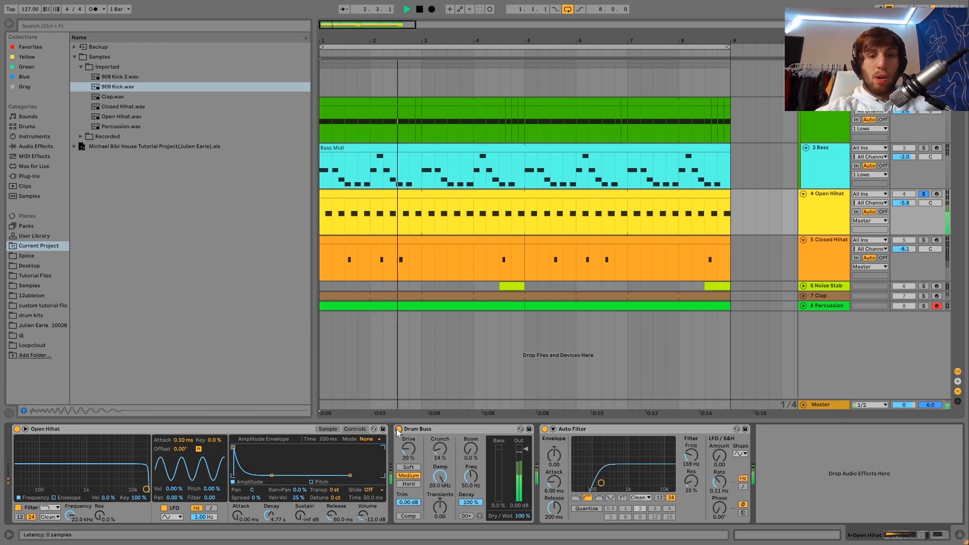
{"action": "key", "text": "space"}
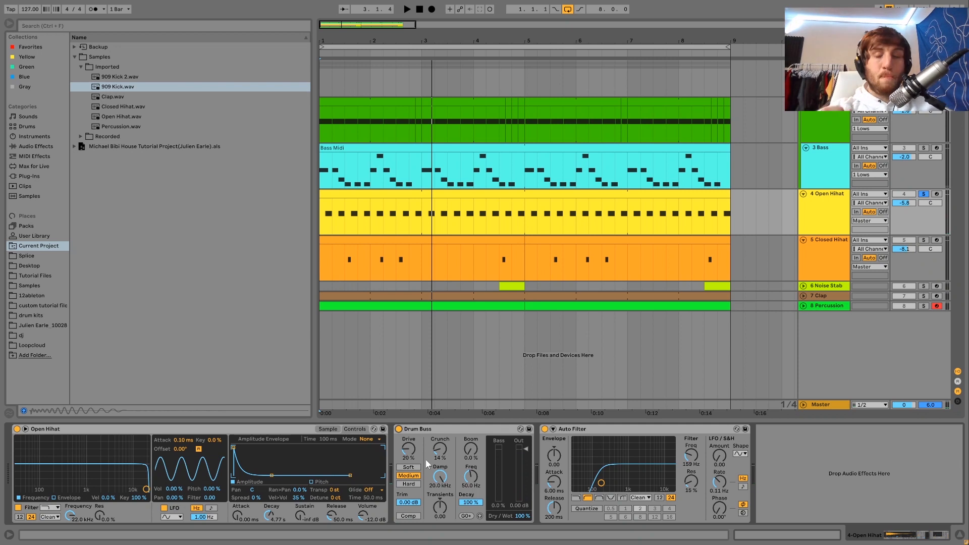
{"action": "key", "text": "space"}
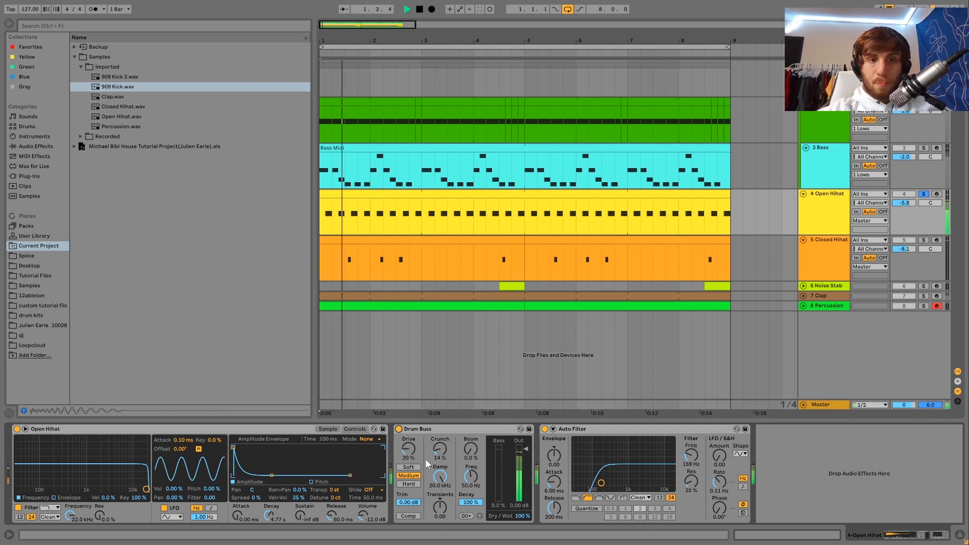
{"action": "key", "text": "space"}
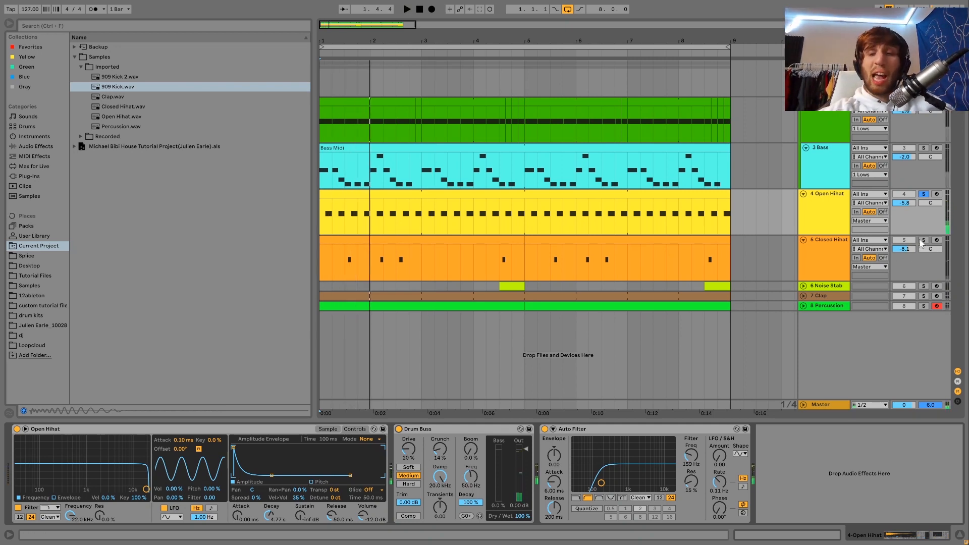
Solo only the Closed Hihat track, place the insert mark at 1.3.1 and listen to its pattern
{"action": "left_click", "coordinate": [923, 240]}
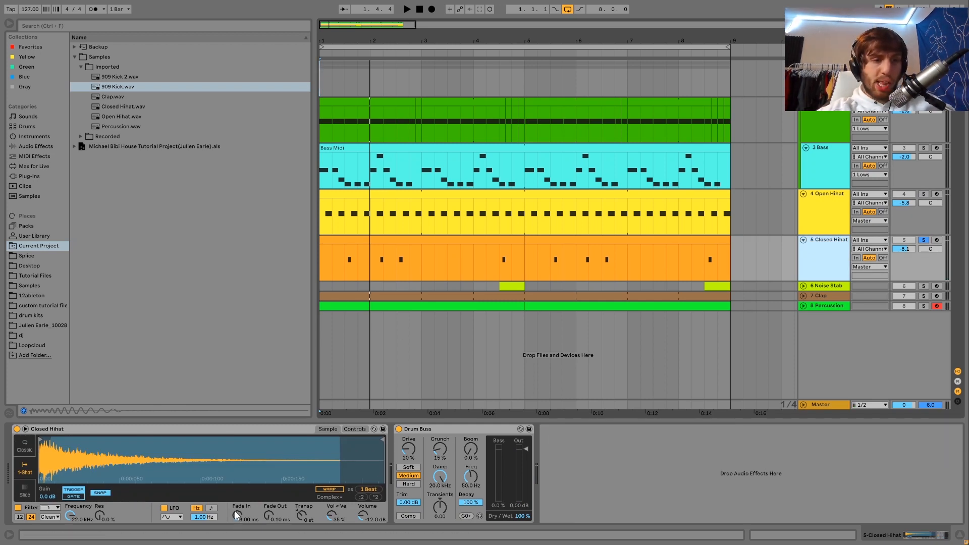
{"action": "left_click", "coordinate": [347, 267]}
{"action": "key", "text": "space"}
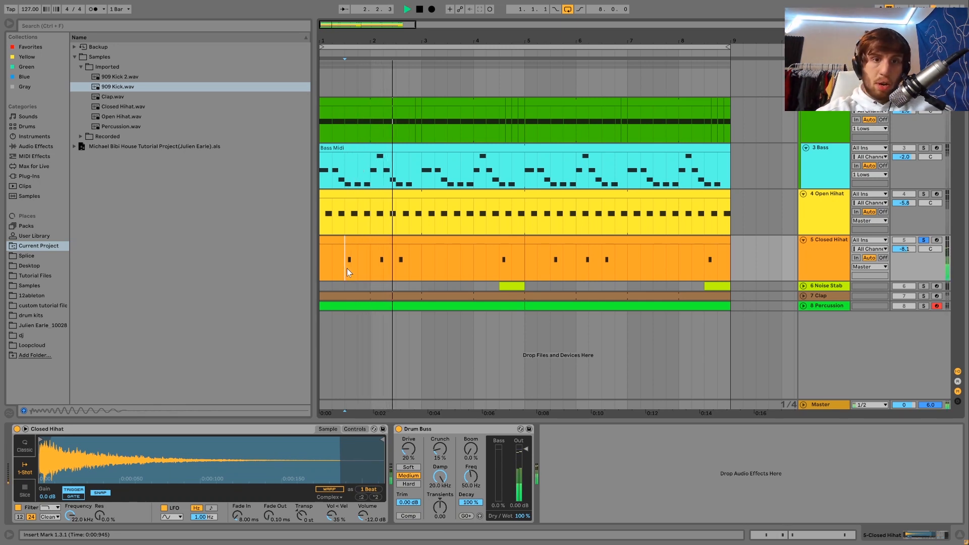
{"action": "key", "text": "space"}
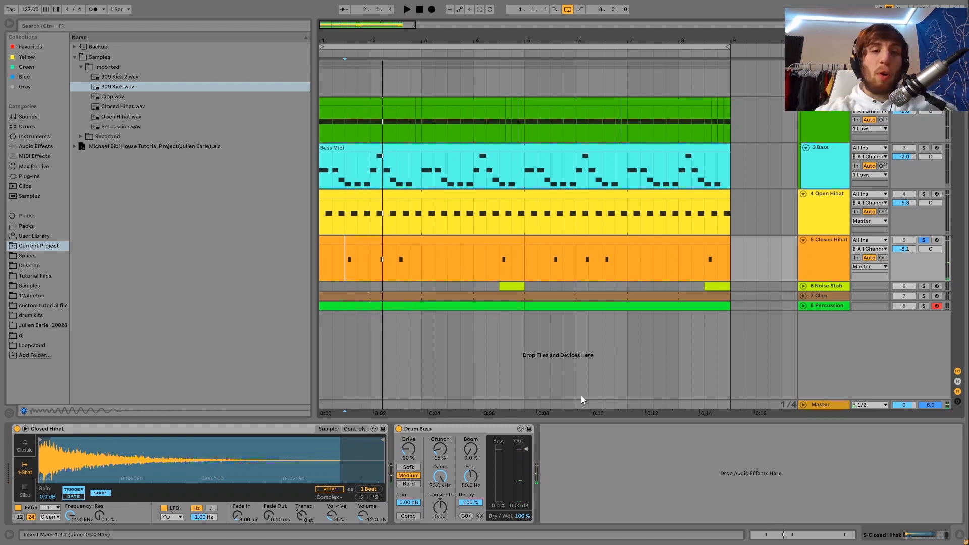
Add the Open Hihat to the solo, select the Closed Hihat clip from 1.1.1 to 5.1.1 and play both hats together
{"action": "left_click", "coordinate": [926, 196]}
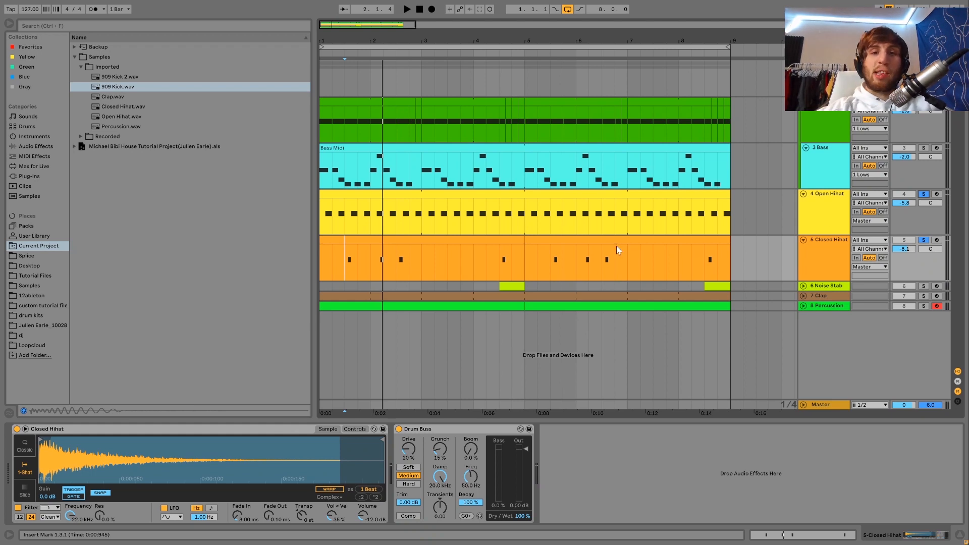
{"action": "left_click", "coordinate": [501, 240]}
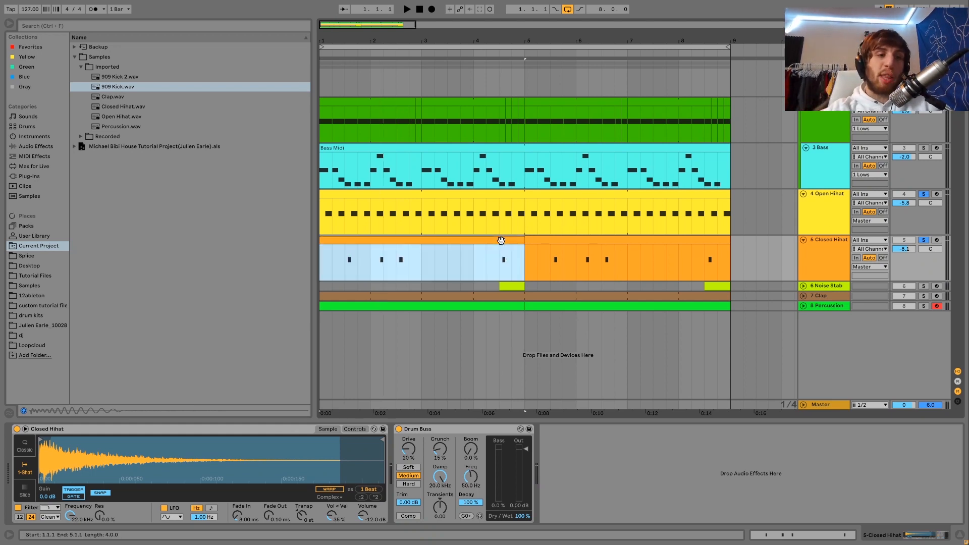
{"action": "key", "text": "space"}
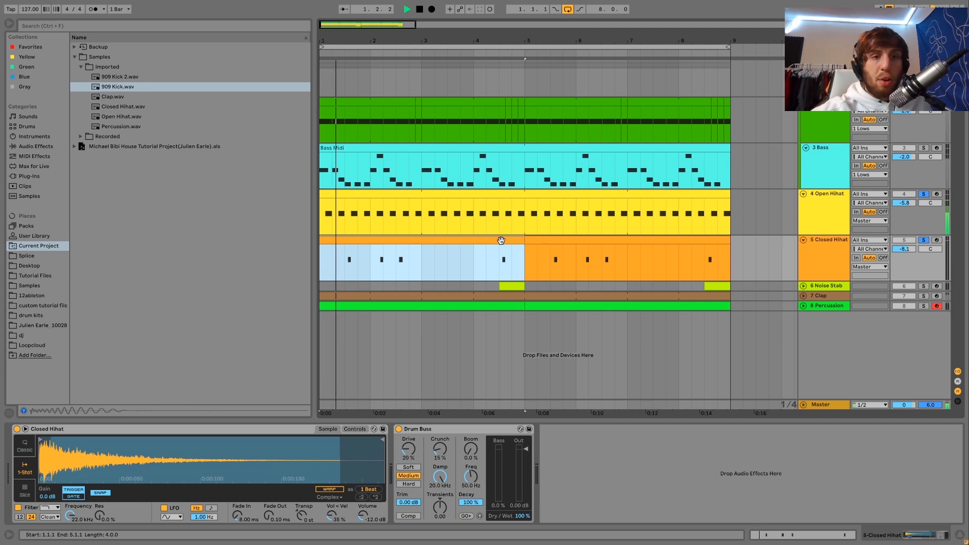
{"action": "key", "text": "space"}
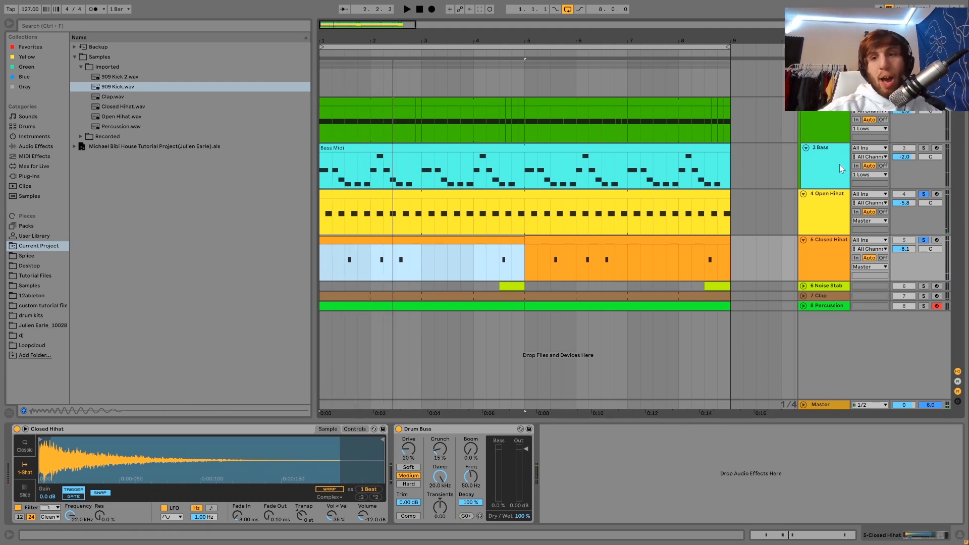
During playback, audition the Open Hihat alone, the Closed Hihat alone, and both soloed together
{"action": "left_click", "coordinate": [924, 240]}
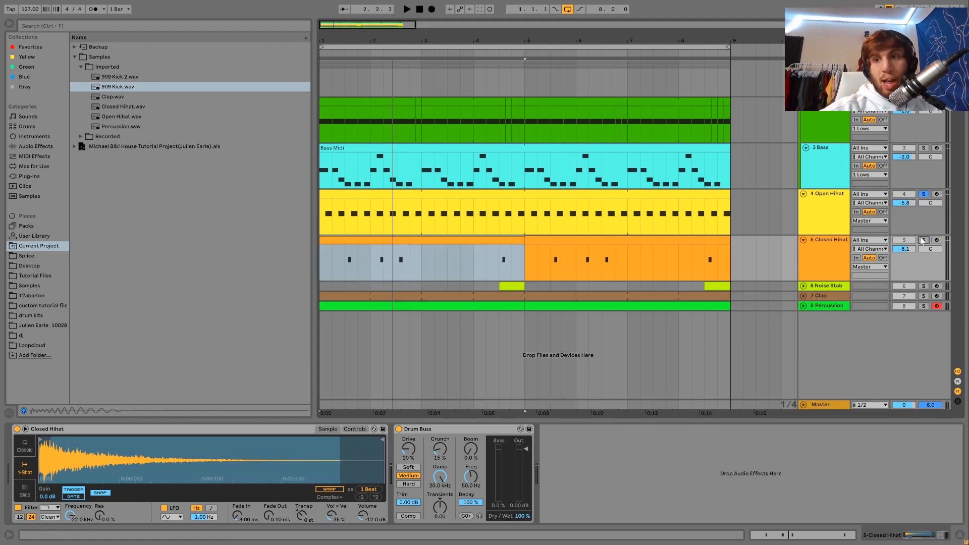
{"action": "left_click", "coordinate": [838, 208]}
{"action": "key", "text": "space"}
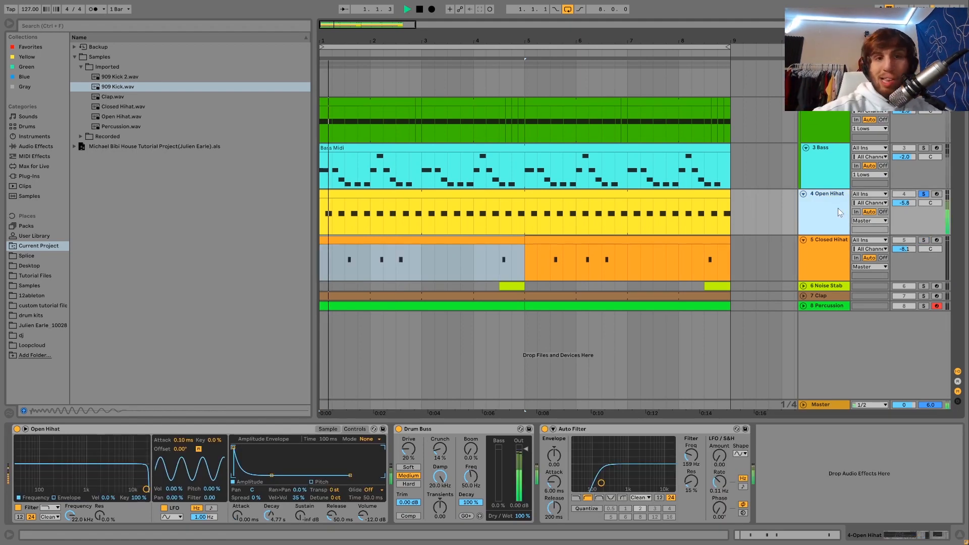
{"action": "left_click", "coordinate": [924, 240]}
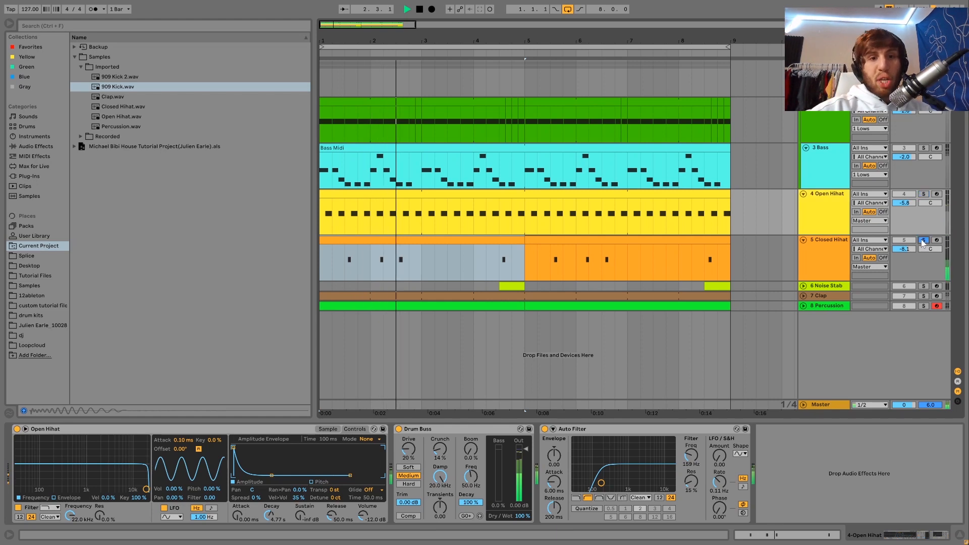
{"action": "left_click", "coordinate": [924, 195], "text": "ctrl"}
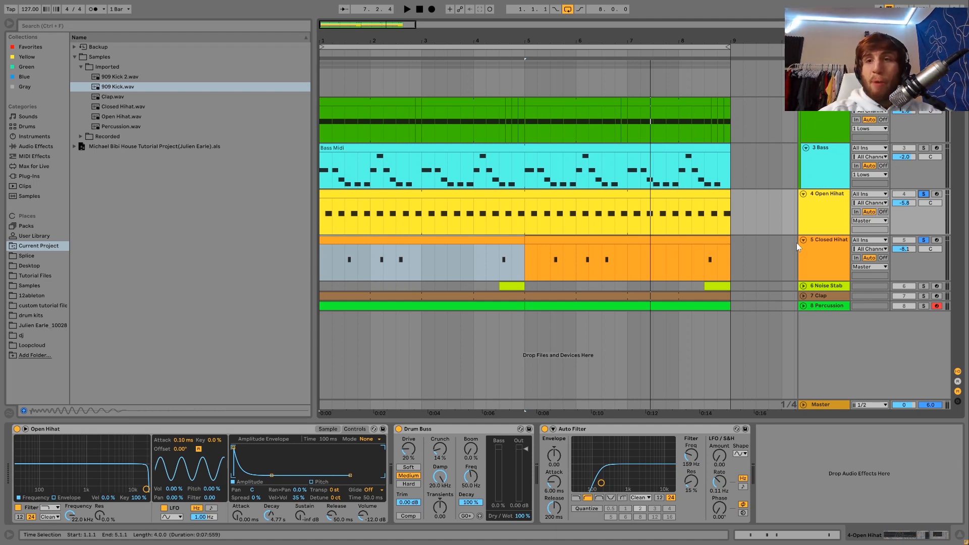
Unfold the Clap track to show its MIDI pattern and audition it in solo
{"action": "left_click", "coordinate": [815, 253]}
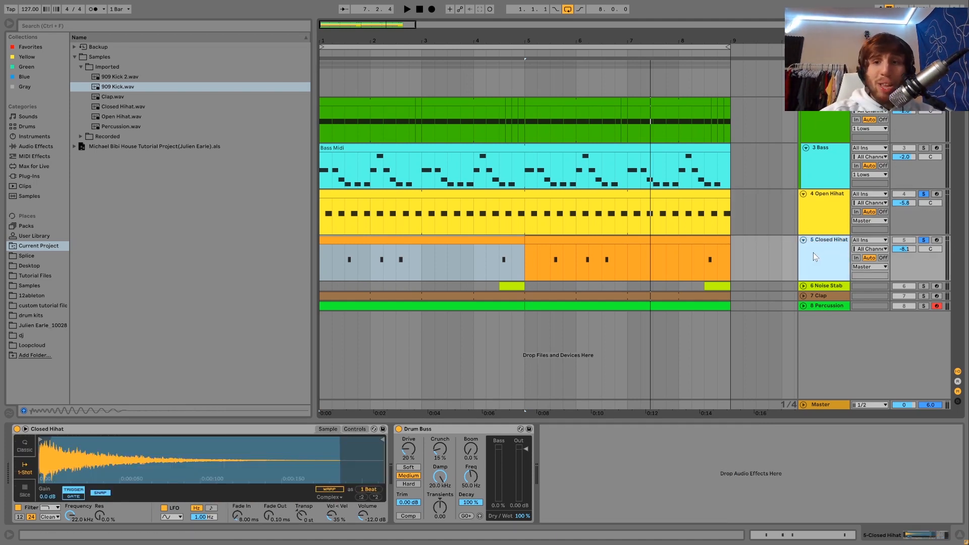
{"action": "left_click", "coordinate": [814, 288]}
{"action": "left_click", "coordinate": [805, 298]}
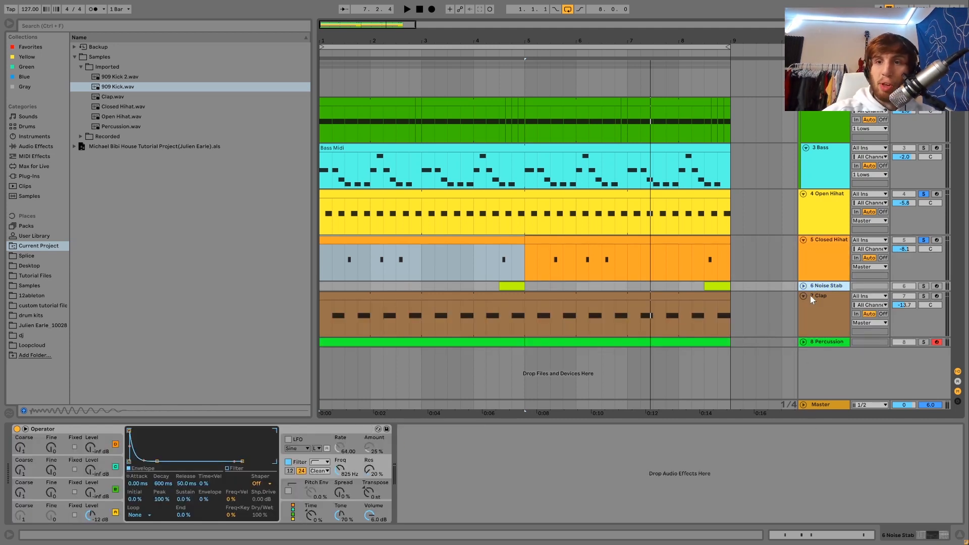
{"action": "left_click", "coordinate": [832, 300]}
{"action": "left_click", "coordinate": [924, 296]}
{"action": "key", "text": "space"}
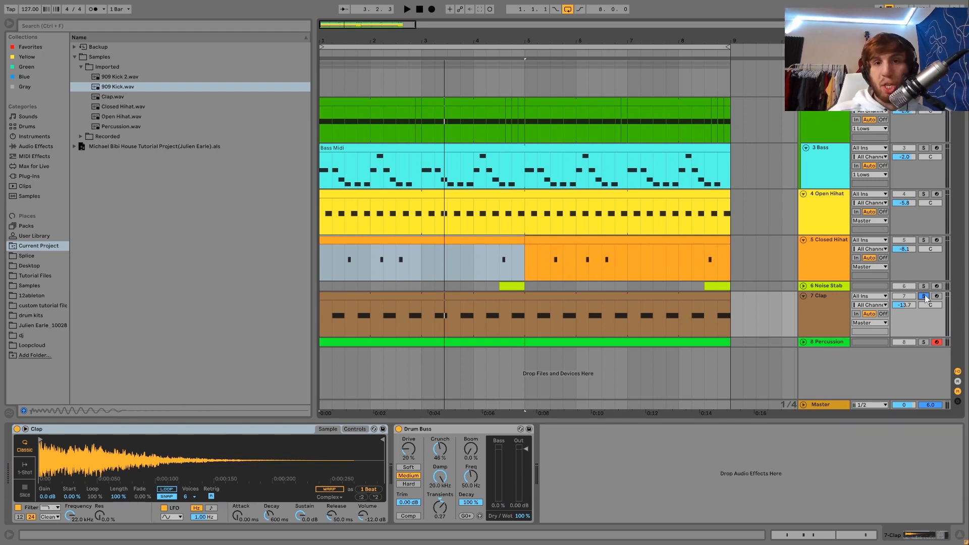
{"action": "key", "text": "space"}
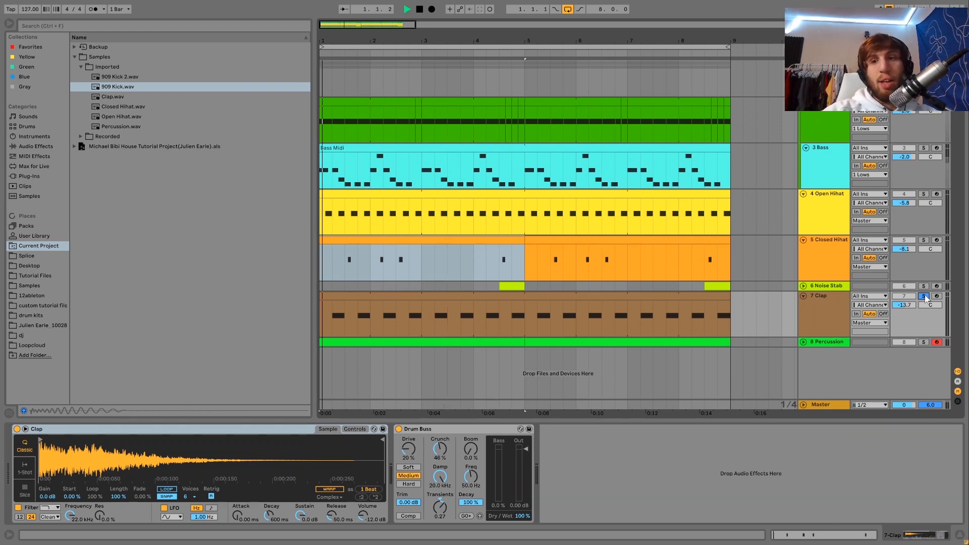
Compare the soloed clap with its Drum Buss bypassed and re-enabled during playback
{"action": "left_click", "coordinate": [828, 313]}
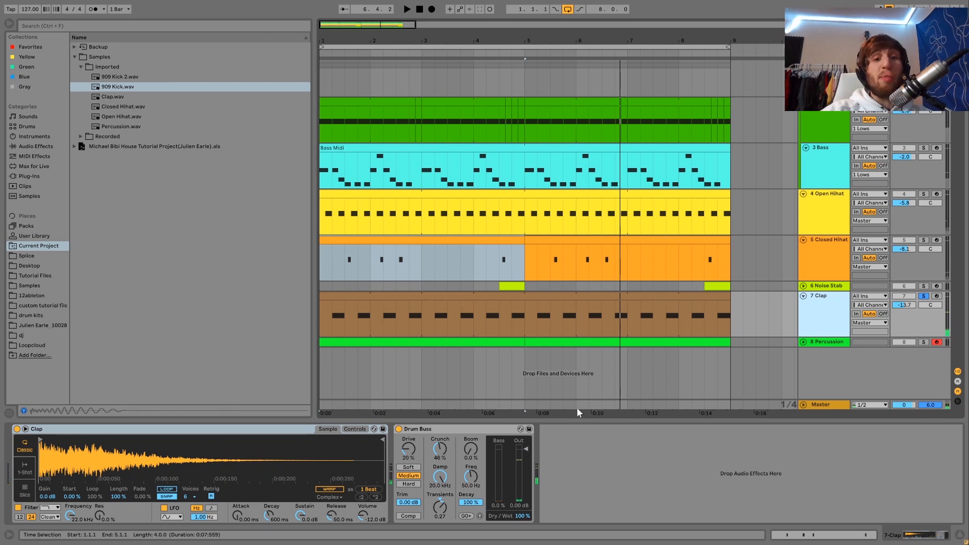
{"action": "left_click", "coordinate": [397, 428]}
{"action": "key", "text": "space"}
{"action": "left_click", "coordinate": [398, 428]}
{"action": "left_click", "coordinate": [399, 429]}
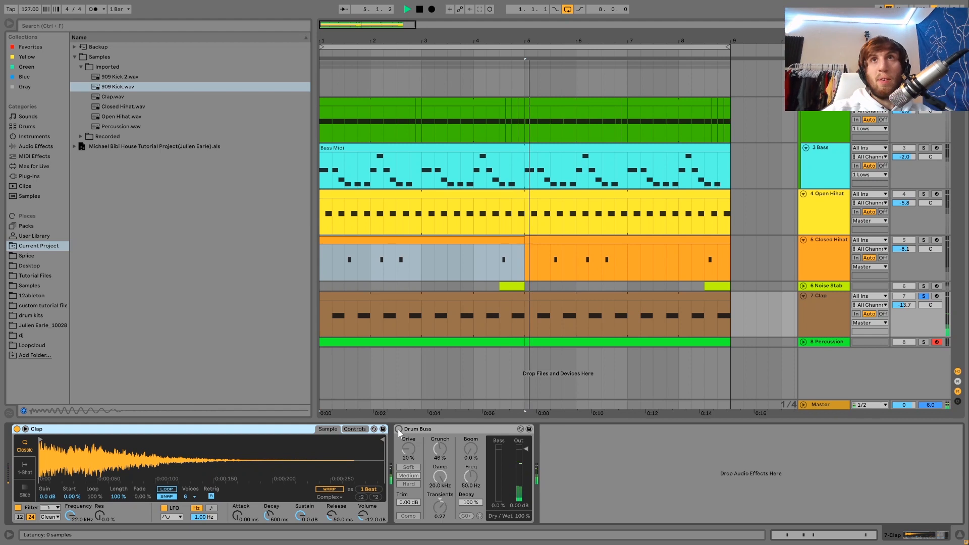
{"action": "left_click", "coordinate": [398, 429]}
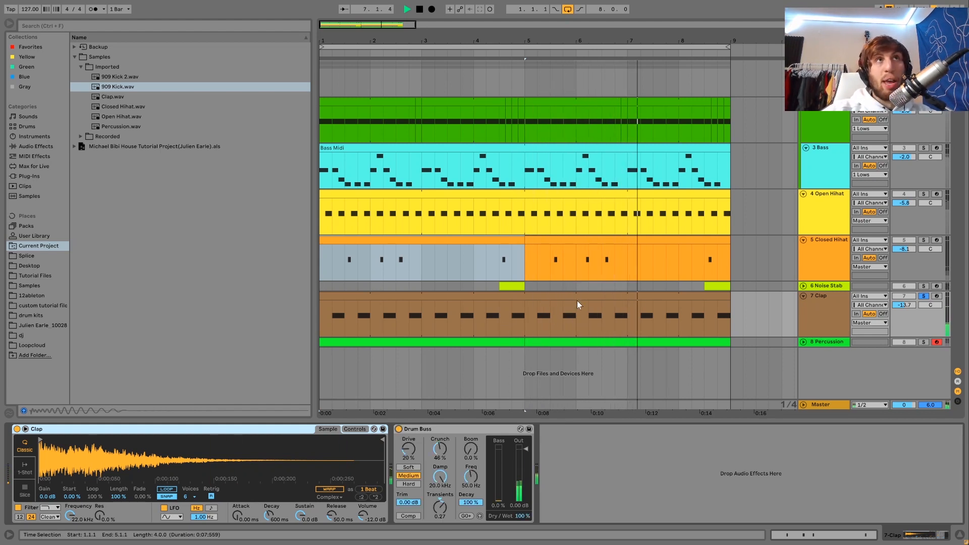
Unsolo the Clap track and listen to the clap within the full mix
{"action": "left_click", "coordinate": [923, 297]}
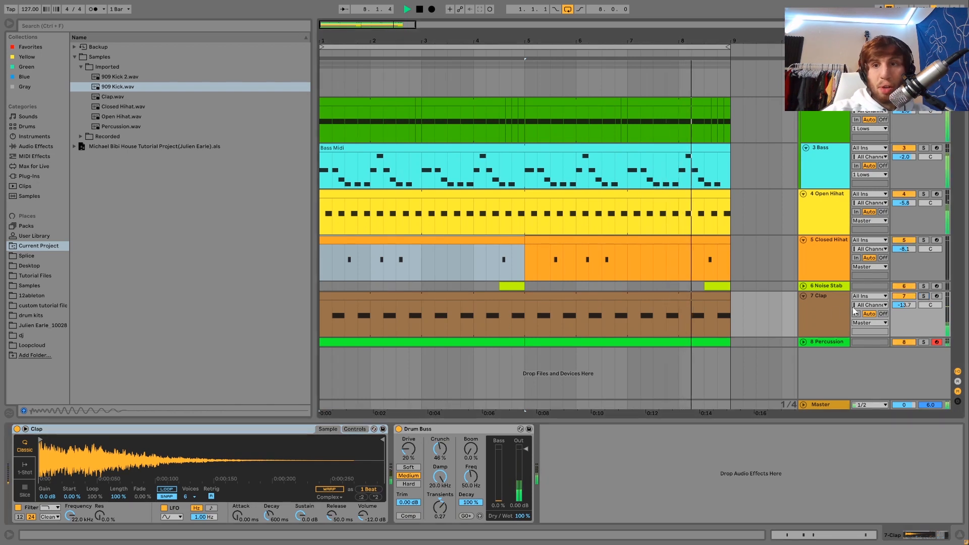
{"action": "left_click", "coordinate": [819, 308]}
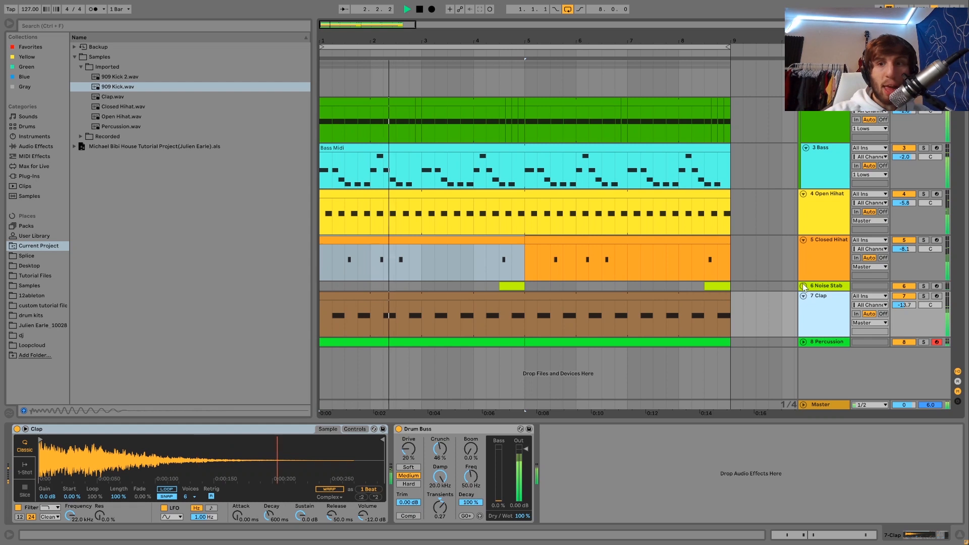
{"action": "key", "text": "space"}
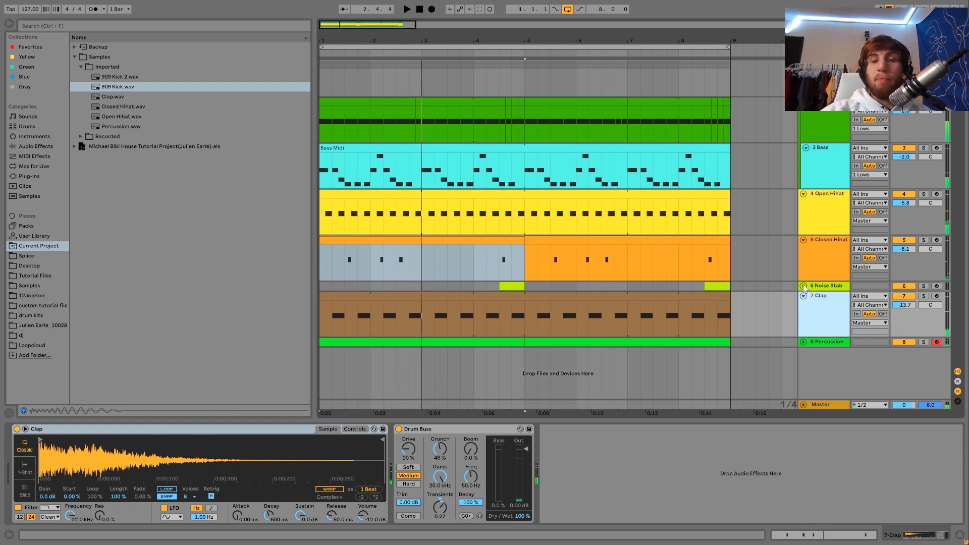
Unfold and solo the Noise Stab track, and play its clip from 4.3.1 to 5.1.1
{"action": "left_click", "coordinate": [803, 287]}
{"action": "left_click", "coordinate": [924, 286]}
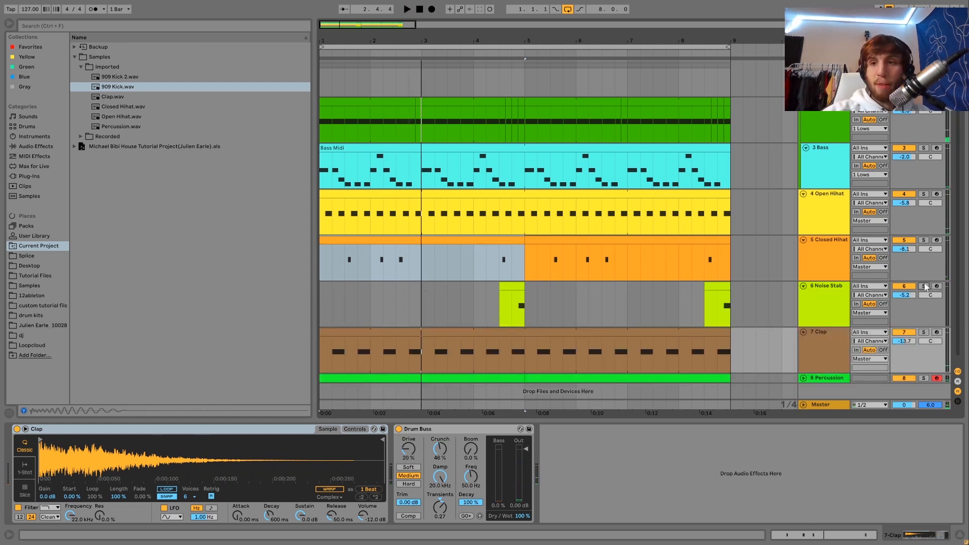
{"action": "left_click", "coordinate": [508, 305]}
{"action": "key", "text": "space"}
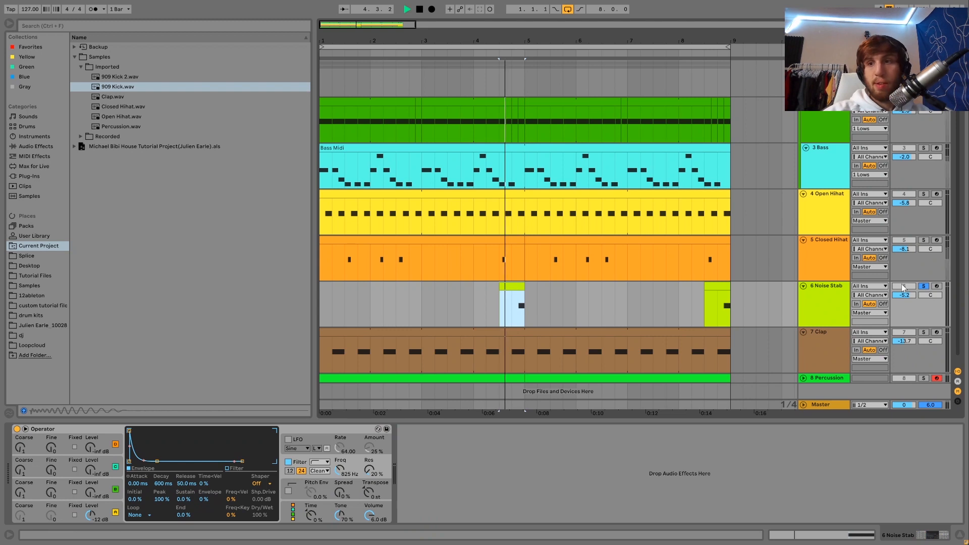
Unsolo the Noise Stab track and show the envelope and waveform settings of Operator's oscillator with the -12 dB level
{"action": "left_click", "coordinate": [924, 287]}
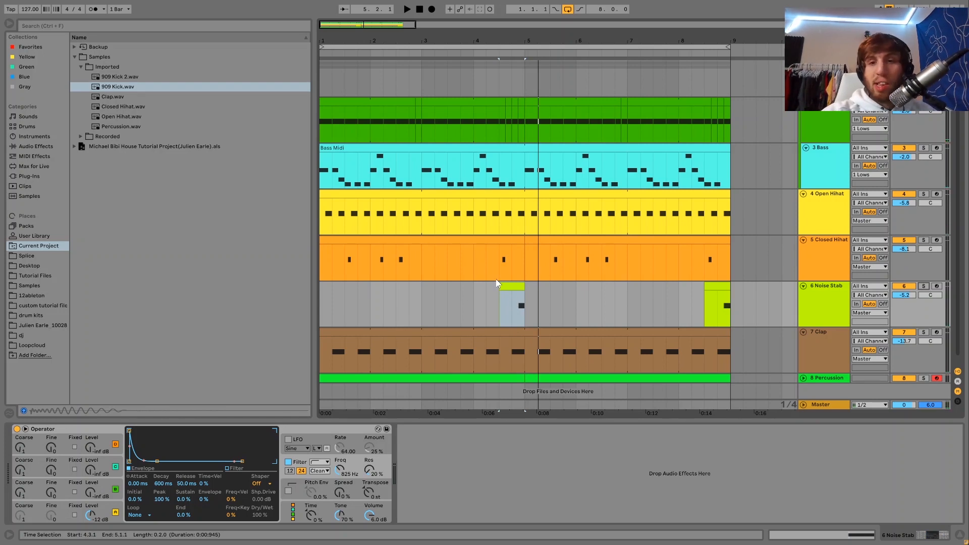
{"action": "left_click", "coordinate": [107, 514]}
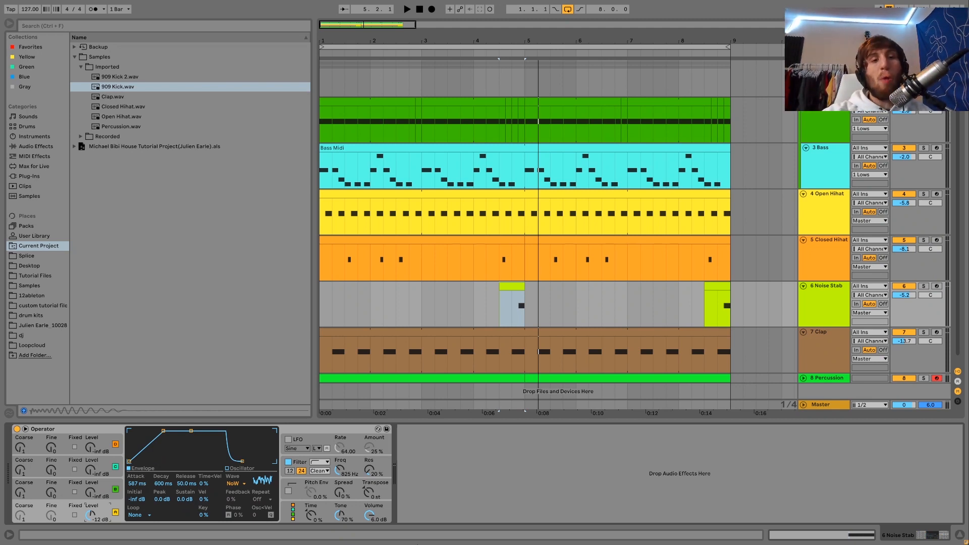
Show Operator's filter envelope, and open the first Noise Stab clip's notes to play them from 4.4.1
{"action": "left_click", "coordinate": [299, 465]}
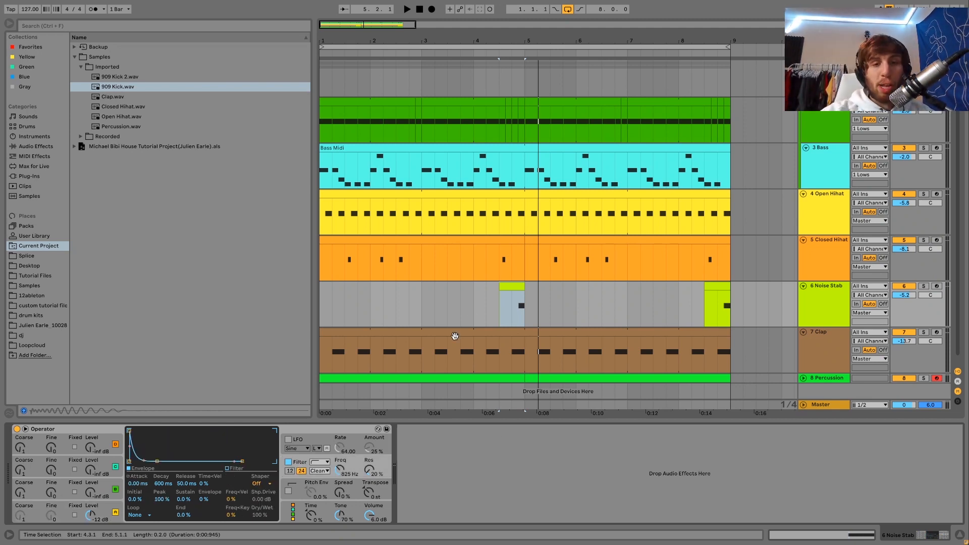
{"action": "double_click", "coordinate": [512, 291]}
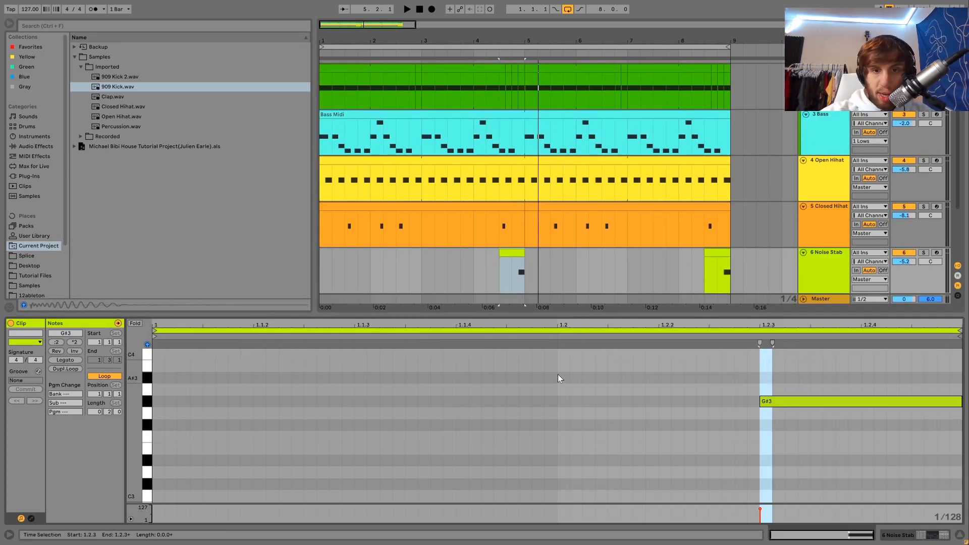
{"action": "left_click", "coordinate": [558, 376]}
{"action": "key", "text": "space"}
{"action": "key", "text": "space"}
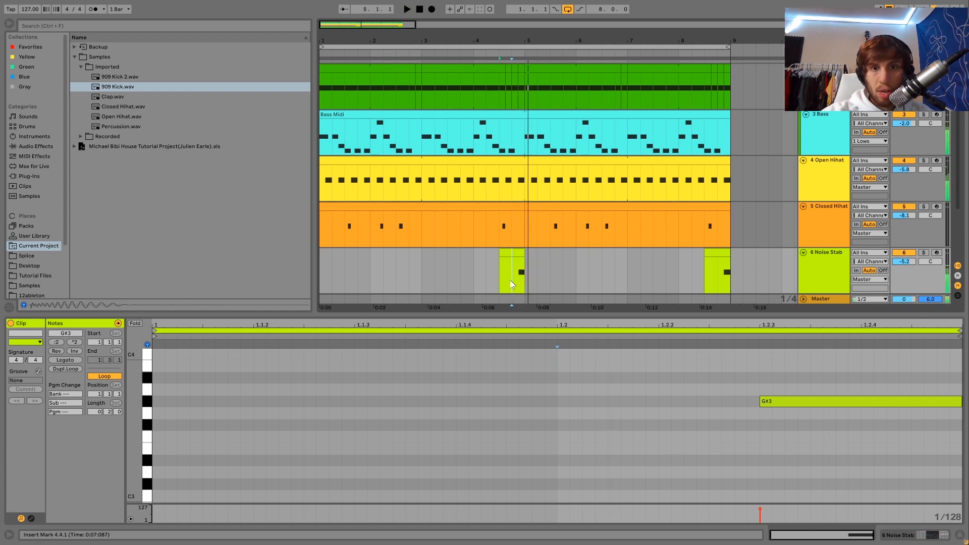
Play the full mix from 4.1.1 and show the Noise Stab track's Operator device again
{"action": "left_click", "coordinate": [473, 273]}
{"action": "key", "text": "space"}
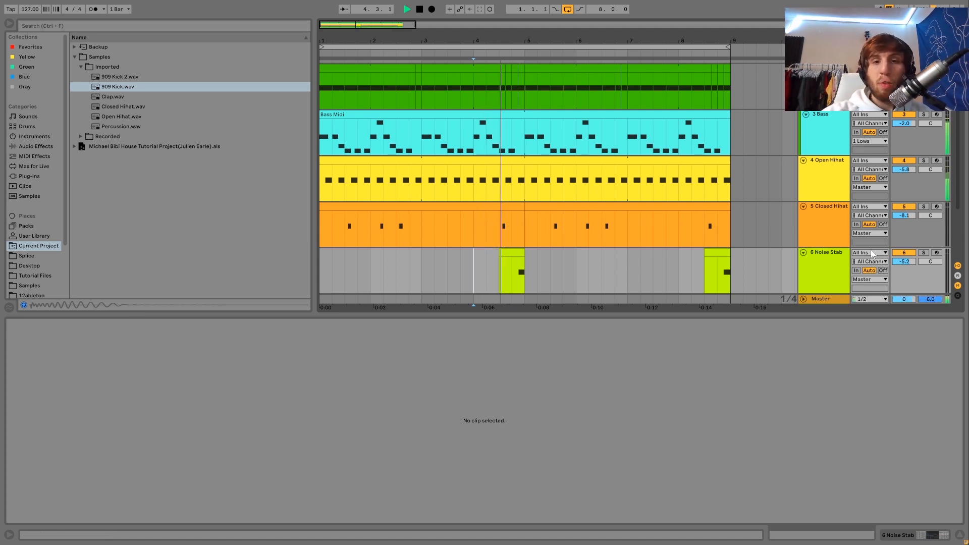
{"action": "left_click", "coordinate": [837, 271]}
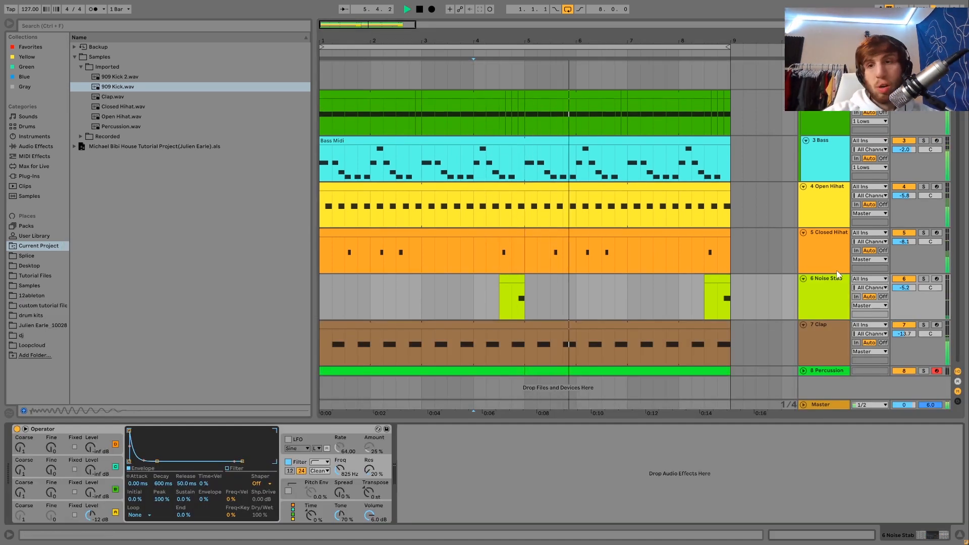
Play the Noise Stab from 4.4.1, first soloed and then unsoloed within the full mix
{"action": "left_click", "coordinate": [511, 303]}
{"action": "key", "text": "space"}
{"action": "key", "text": "space"}
{"action": "key", "text": "space"}
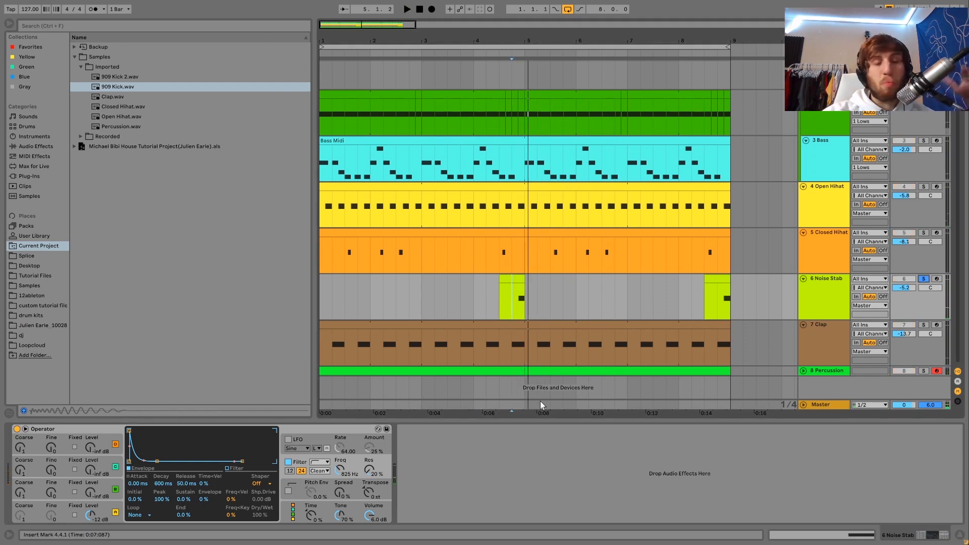
{"action": "left_click", "coordinate": [924, 279]}
{"action": "key", "text": "space"}
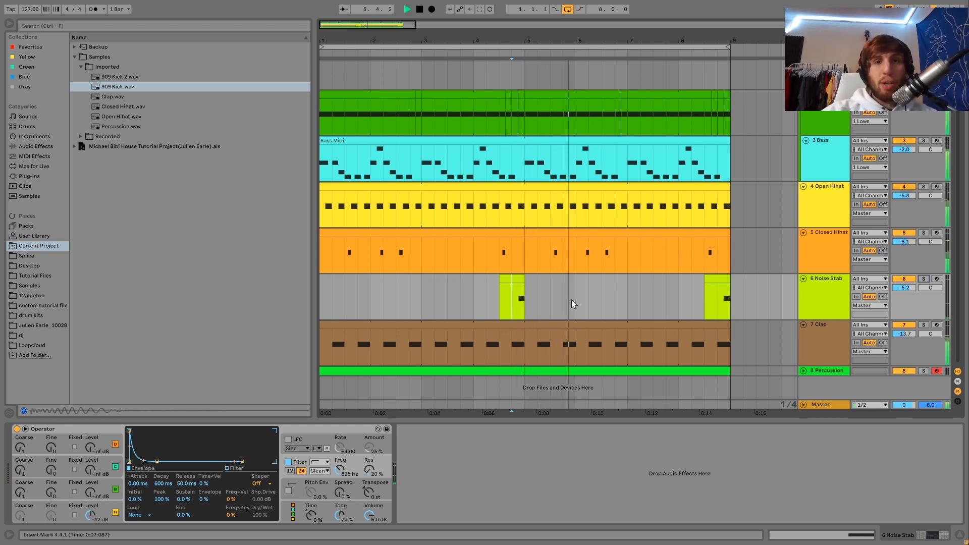
Replay the full mix from 4.1.1 to hear the Noise Stab leading into bar 5
{"action": "left_click", "coordinate": [474, 298]}
{"action": "key", "text": "space"}
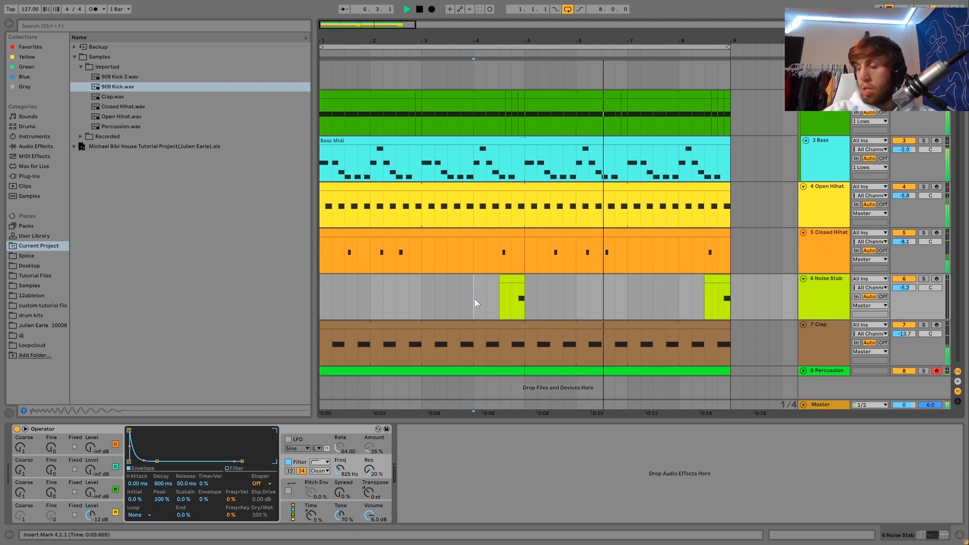
{"action": "key", "text": "space"}
{"action": "key", "text": "space"}
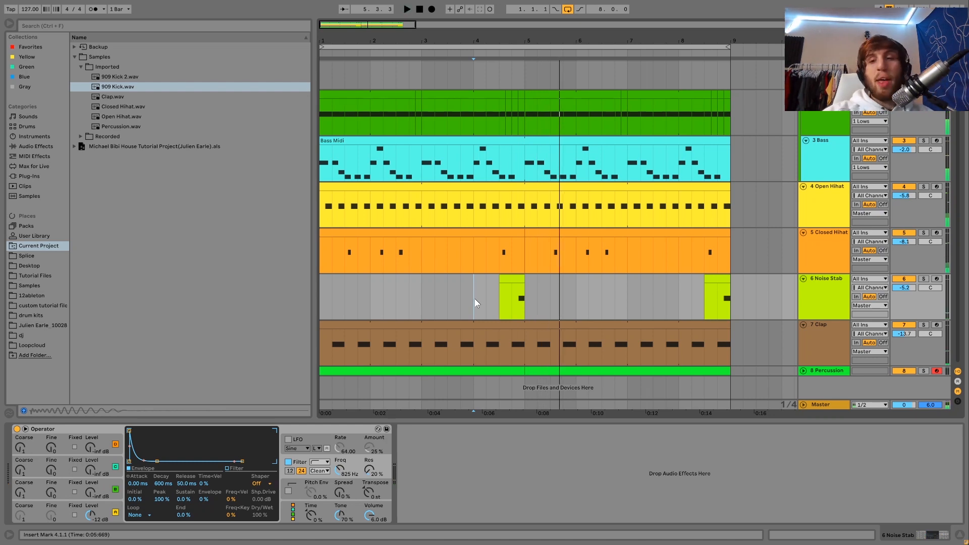
Unfold the Percussion track and play it from 1.4.1, first soloed and then within the full mix
{"action": "left_click", "coordinate": [818, 372]}
{"action": "left_click", "coordinate": [803, 370]}
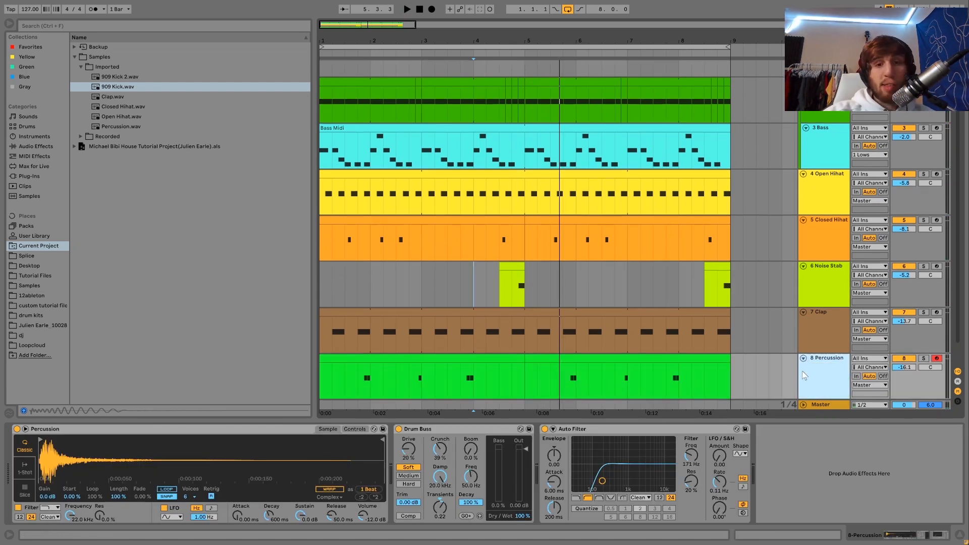
{"action": "left_click", "coordinate": [923, 359]}
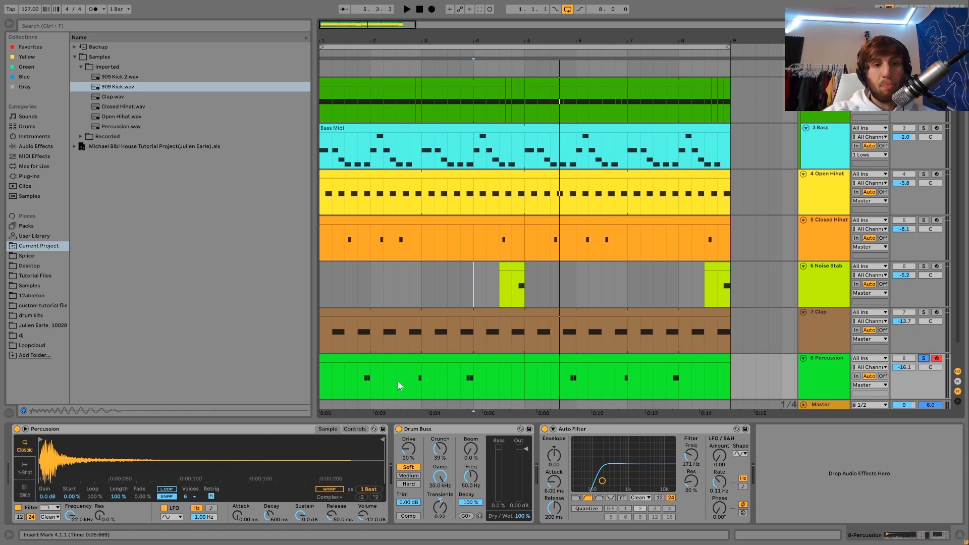
{"action": "left_click", "coordinate": [353, 386]}
{"action": "key", "text": "space"}
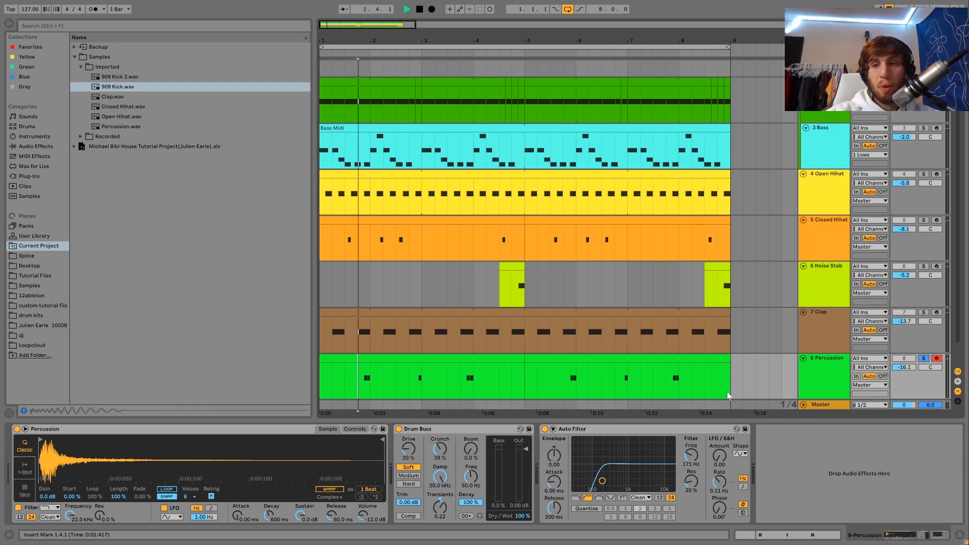
{"action": "left_click", "coordinate": [923, 359]}
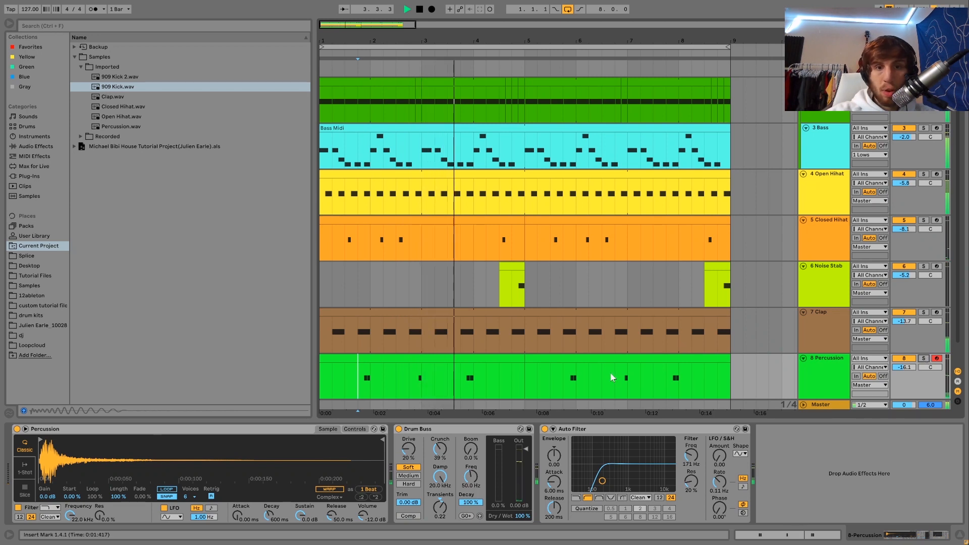
{"action": "key", "text": "space"}
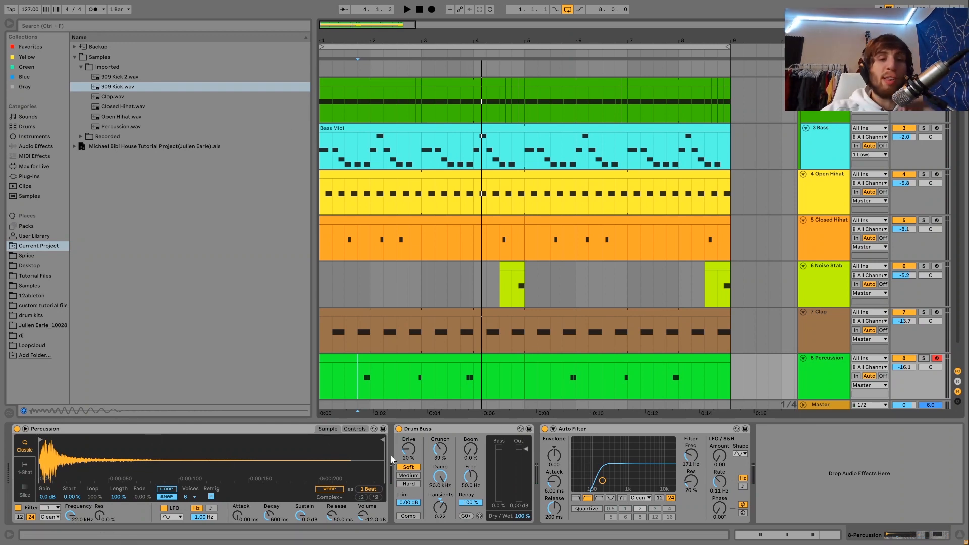
Solo the Open Hihat and Clap tracks alongside the lows and play them from 1.1.1
{"action": "left_click", "coordinate": [379, 357]}
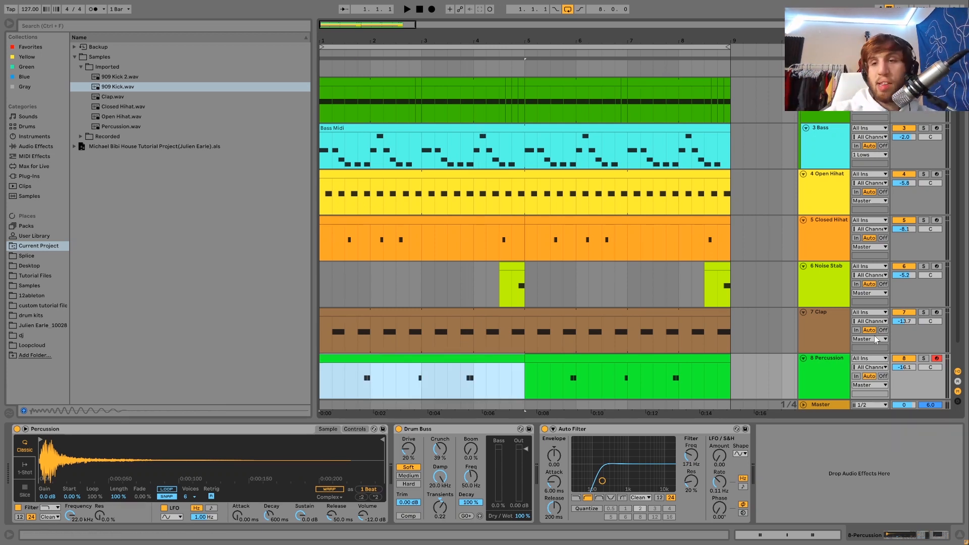
{"action": "left_click", "coordinate": [923, 312]}
{"action": "scroll", "coordinate": [925, 312], "scroll_direction": "up", "scroll_amount": 1}
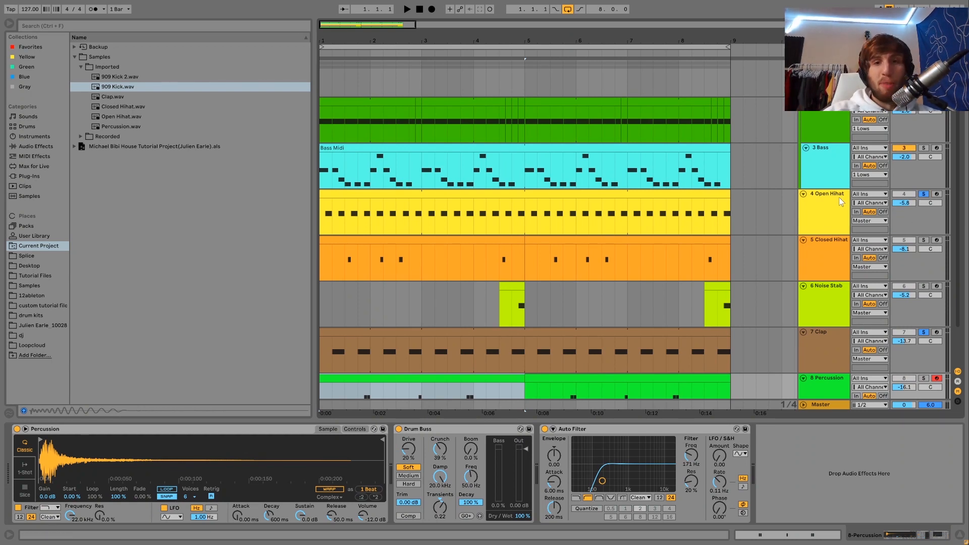
{"action": "key", "text": "space"}
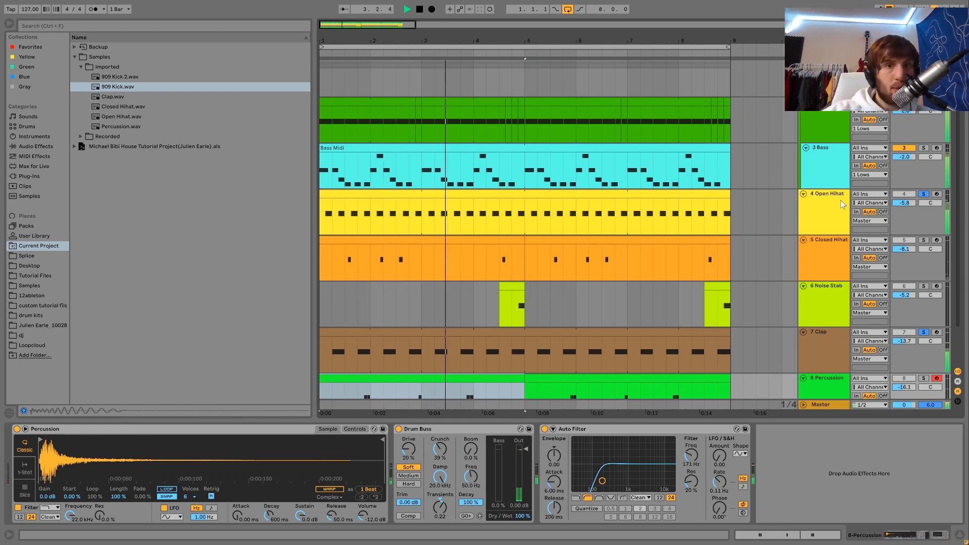
{"action": "scroll", "coordinate": [818, 289], "scroll_direction": "down", "scroll_amount": 3}
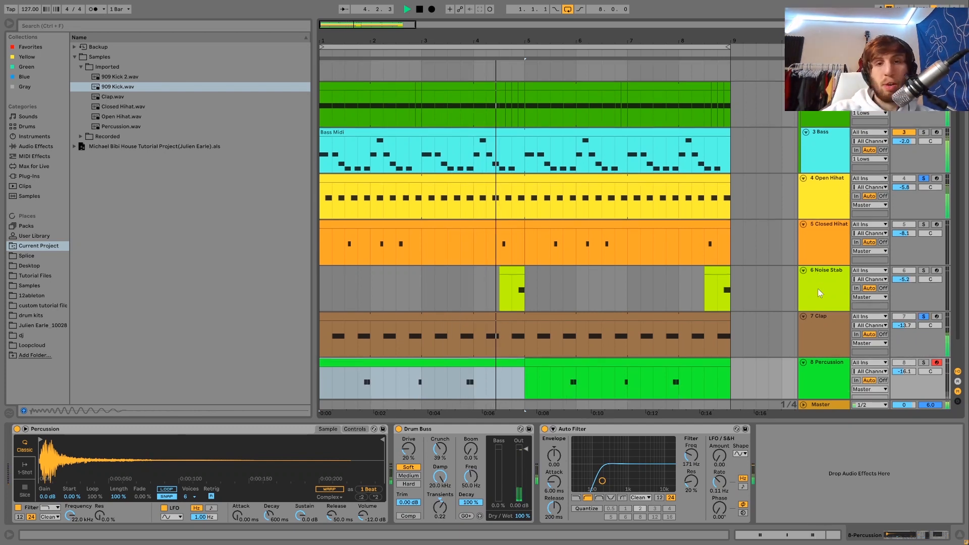
{"action": "key", "text": "space"}
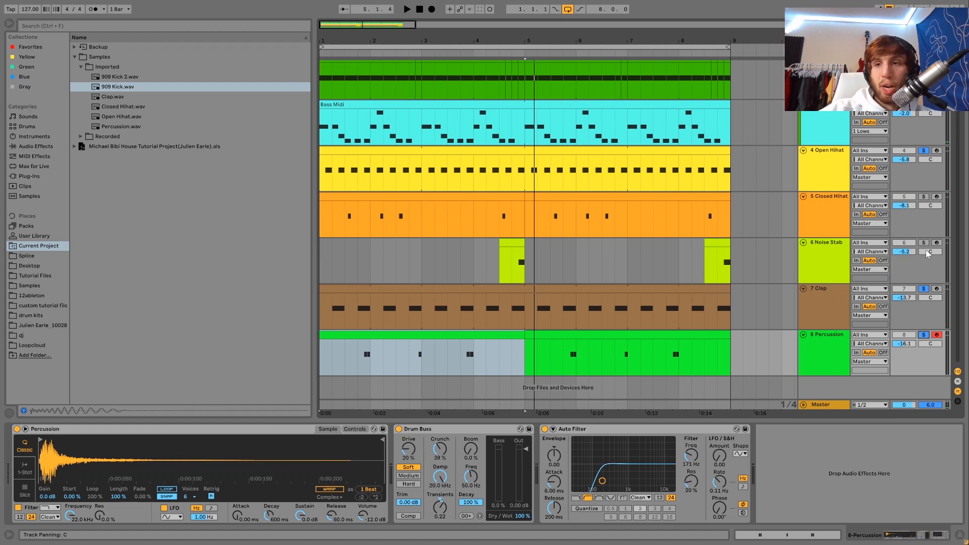
Add the Closed Hihat and Percussion tracks to the soloed group and play it from 1.1.1
{"action": "key", "text": "space"}
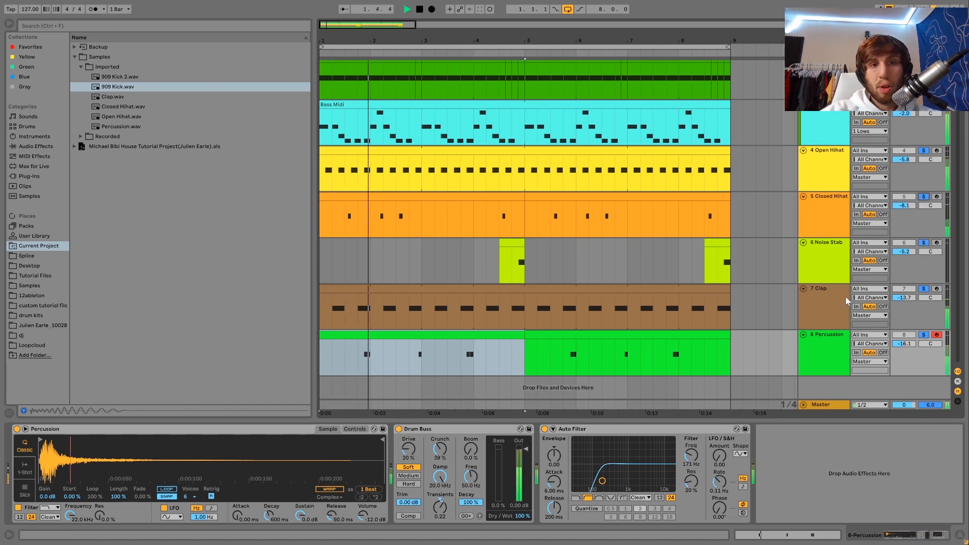
{"action": "left_click", "coordinate": [824, 349]}
{"action": "key", "text": "space"}
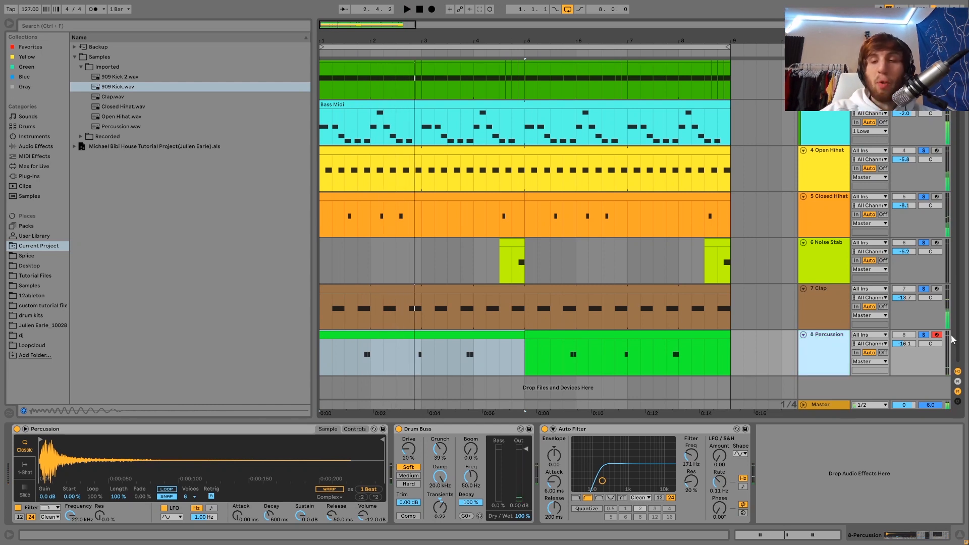
Play only the Closed Hihat and Percussion tracks soloed together from 1.3.1, and clear the solos
{"action": "left_click", "coordinate": [924, 334]}
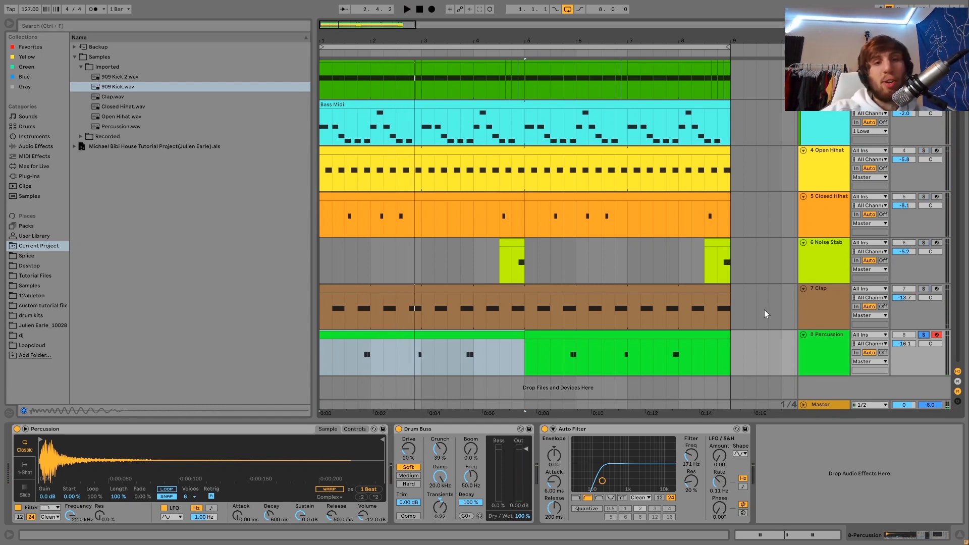
{"action": "left_click", "coordinate": [357, 370]}
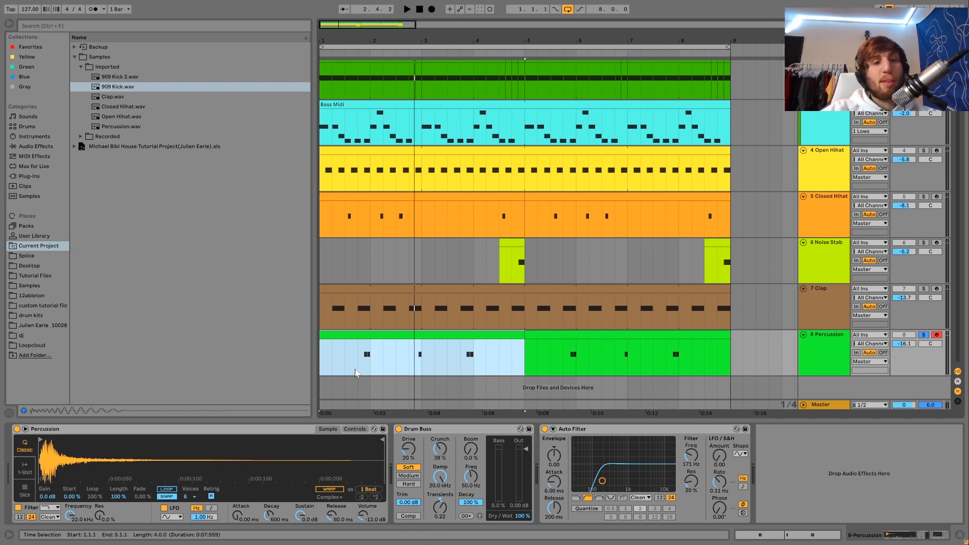
{"action": "left_click", "coordinate": [357, 368]}
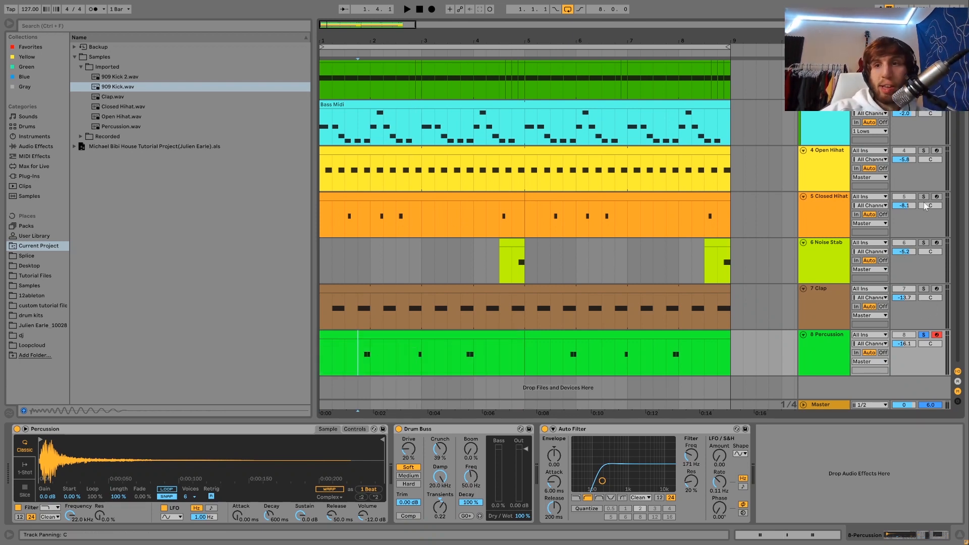
{"action": "left_click", "coordinate": [342, 231]}
{"action": "left_click", "coordinate": [922, 337]}
{"action": "key", "text": "space"}
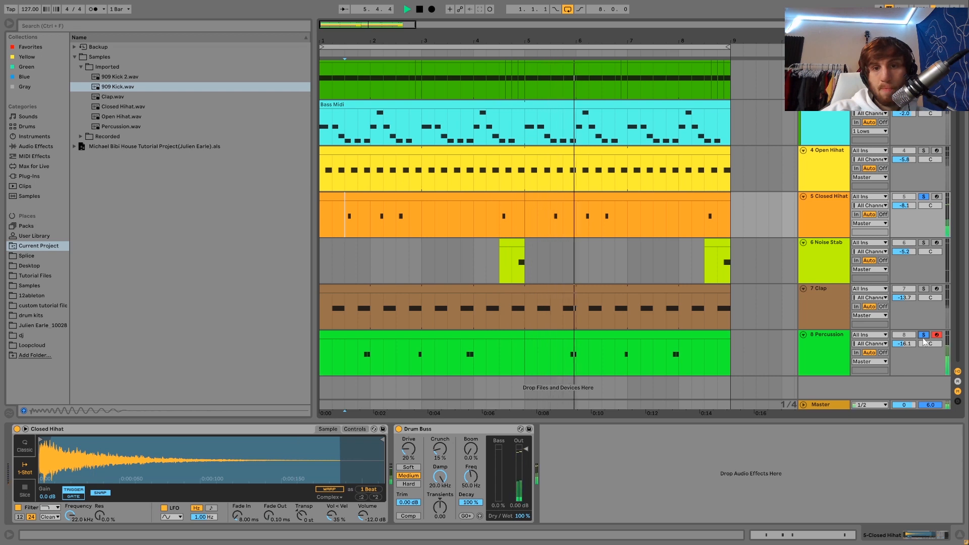
{"action": "left_click", "coordinate": [923, 336]}
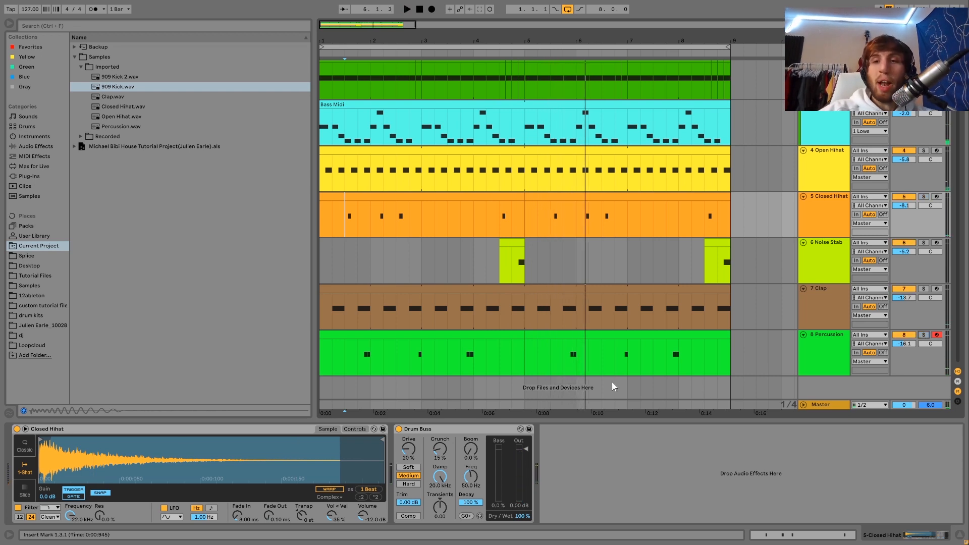
Compare the soloed Percussion from 1.4.1 with its Drum Buss and Auto Filter bypassed and re-enabled
{"action": "left_click", "coordinate": [444, 336]}
{"action": "key", "text": "space"}
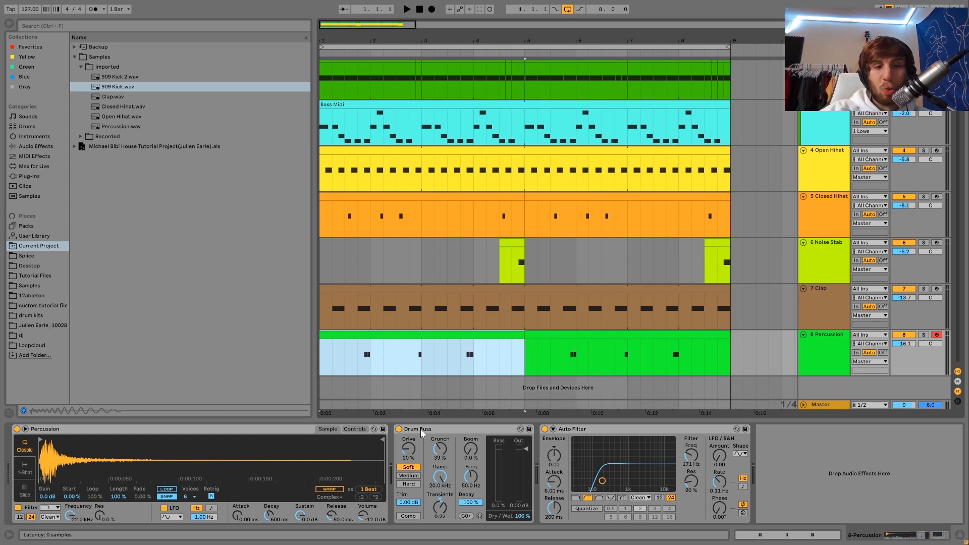
{"action": "left_click", "coordinate": [545, 430]}
{"action": "left_click", "coordinate": [924, 335]}
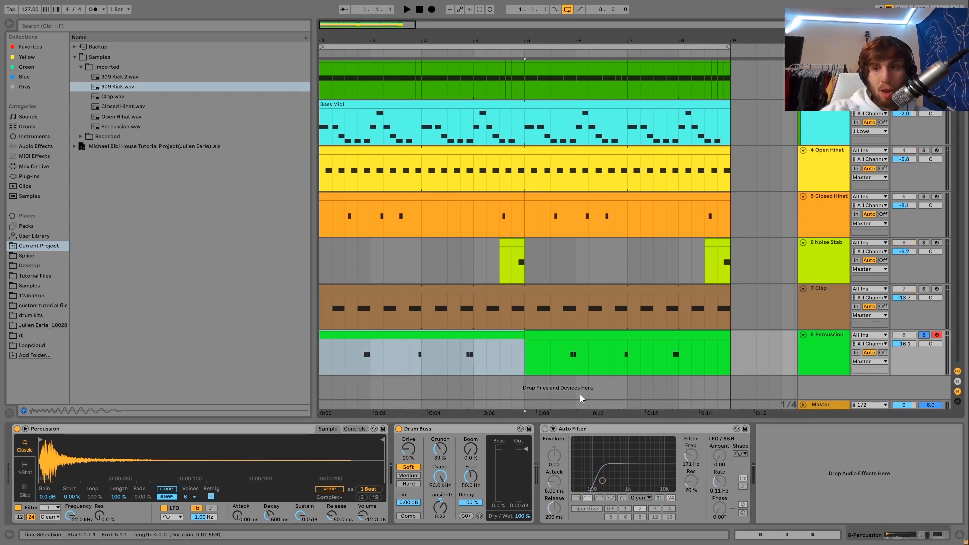
{"action": "left_click", "coordinate": [399, 430]}
{"action": "left_click", "coordinate": [356, 366]}
{"action": "key", "text": "space"}
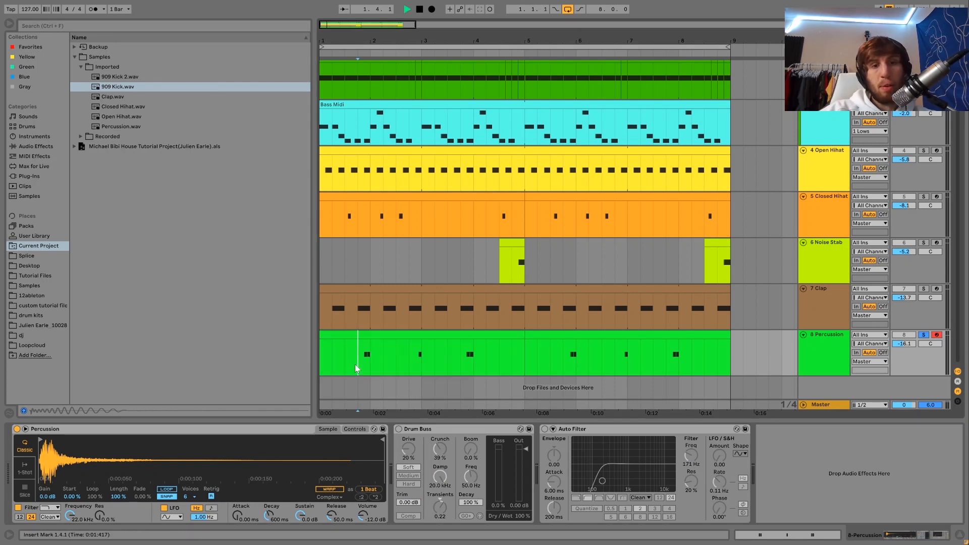
{"action": "key", "text": "ctrl+z"}
{"action": "key", "text": "ctrl+z"}
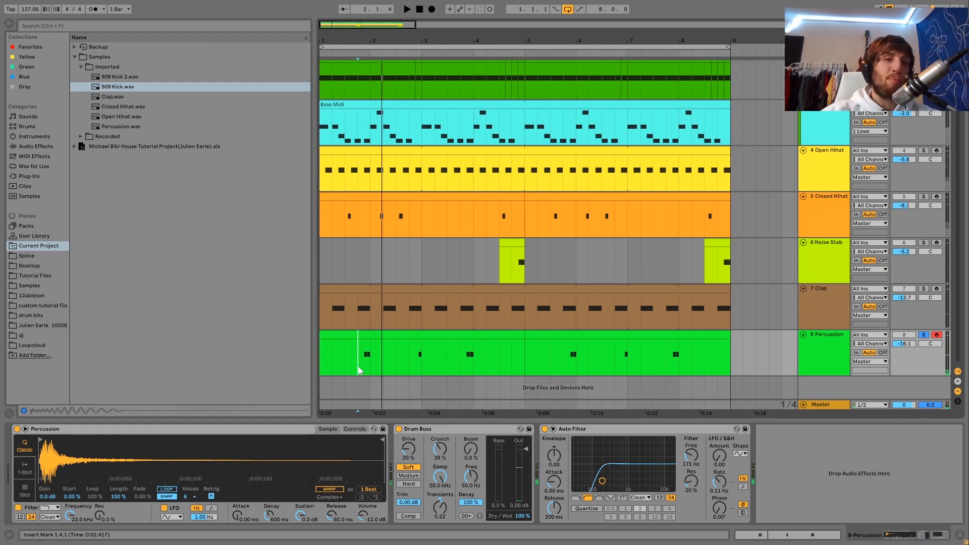
Unsolo the Percussion track, select its first clip and play the full mix from 1.1.1
{"action": "left_click", "coordinate": [927, 329]}
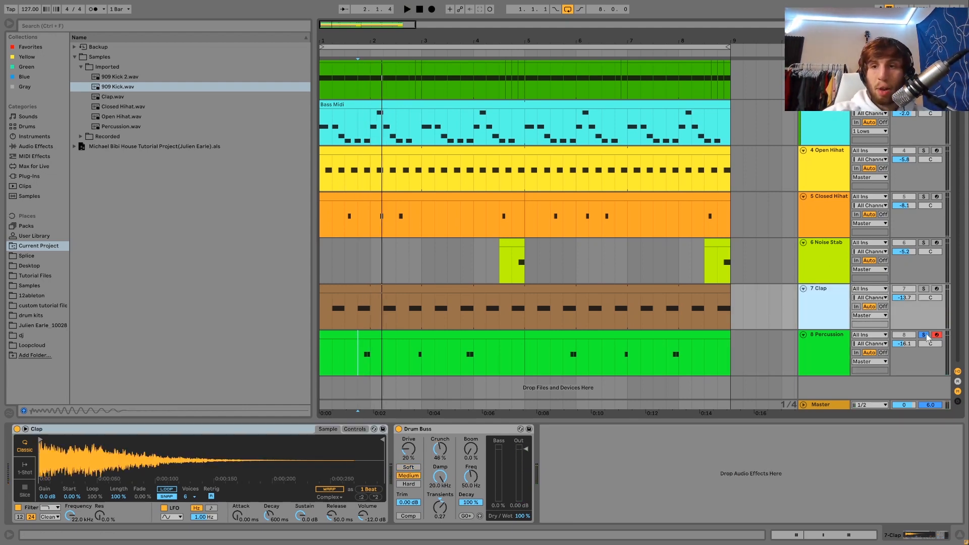
{"action": "left_click", "coordinate": [924, 335]}
{"action": "left_click", "coordinate": [506, 335]}
{"action": "key", "text": "space"}
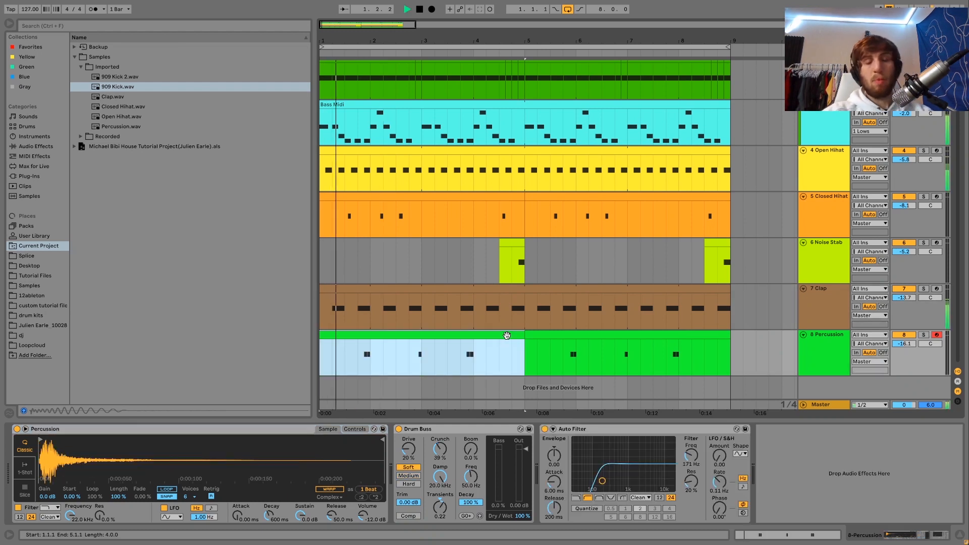